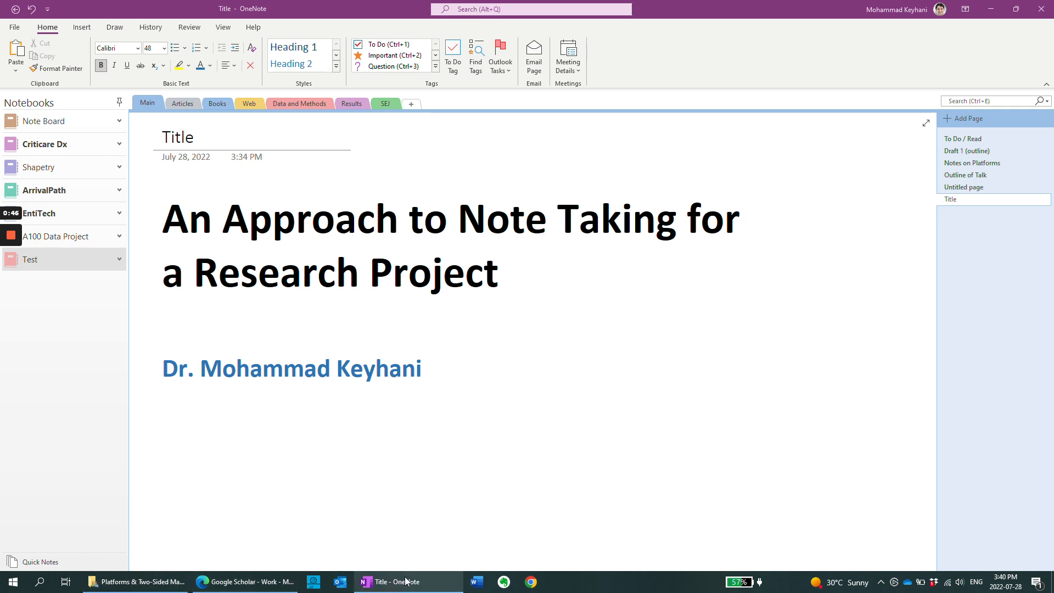
{"action": "left_click", "coordinate": [138, 585]}
{"action": "left_click", "coordinate": [138, 585]}
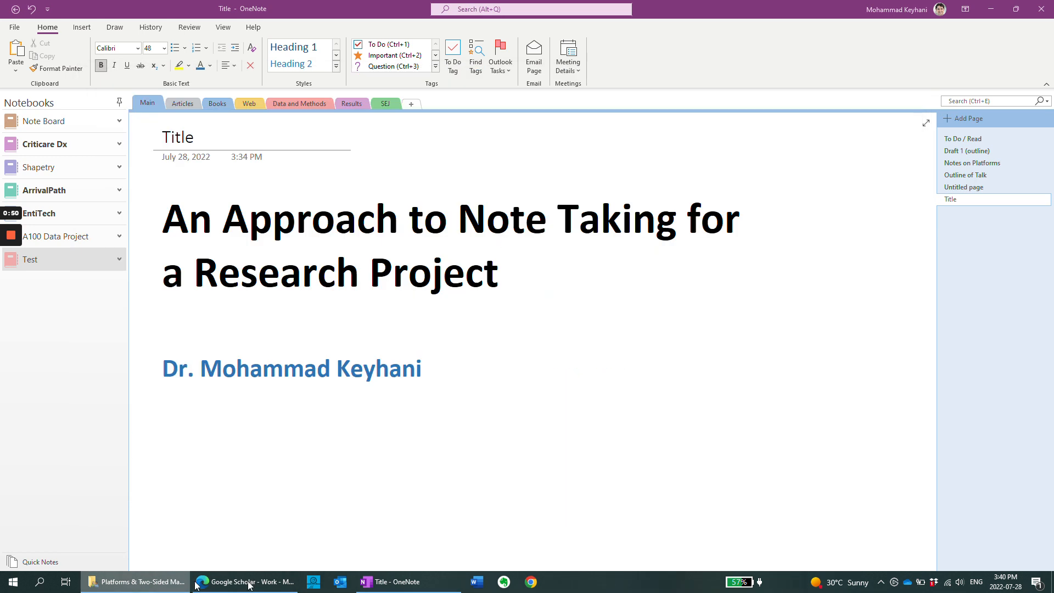
{"action": "left_click", "coordinate": [247, 583]}
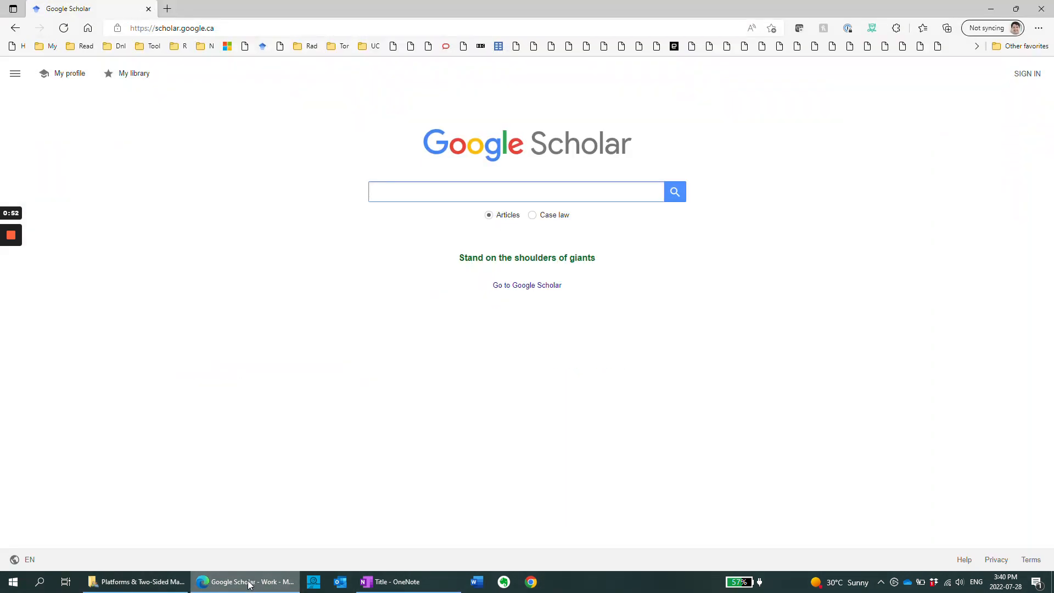
{"action": "left_click", "coordinate": [250, 584]}
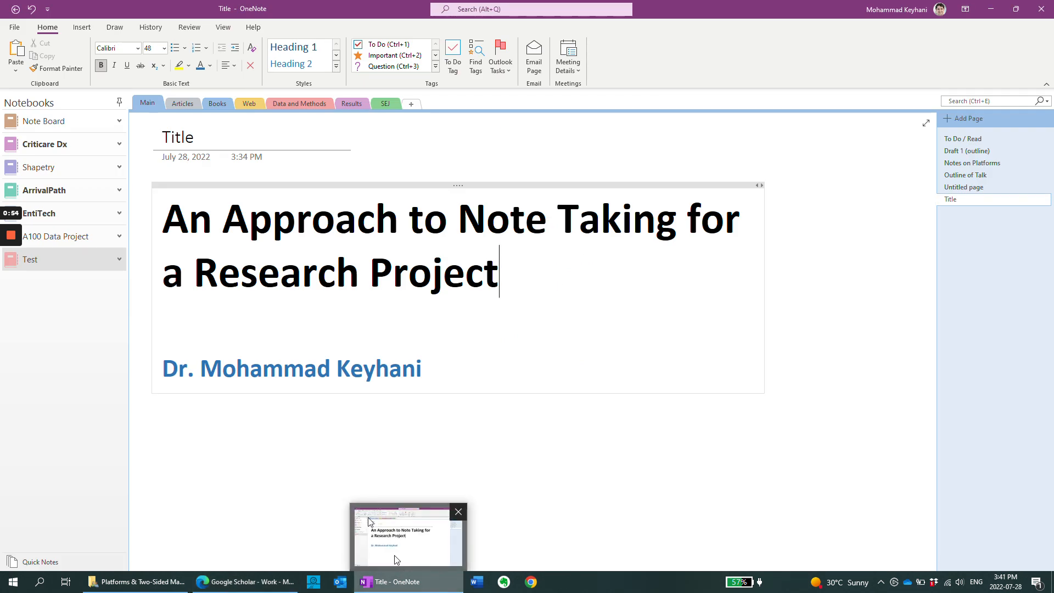
{"action": "left_click", "coordinate": [417, 587]}
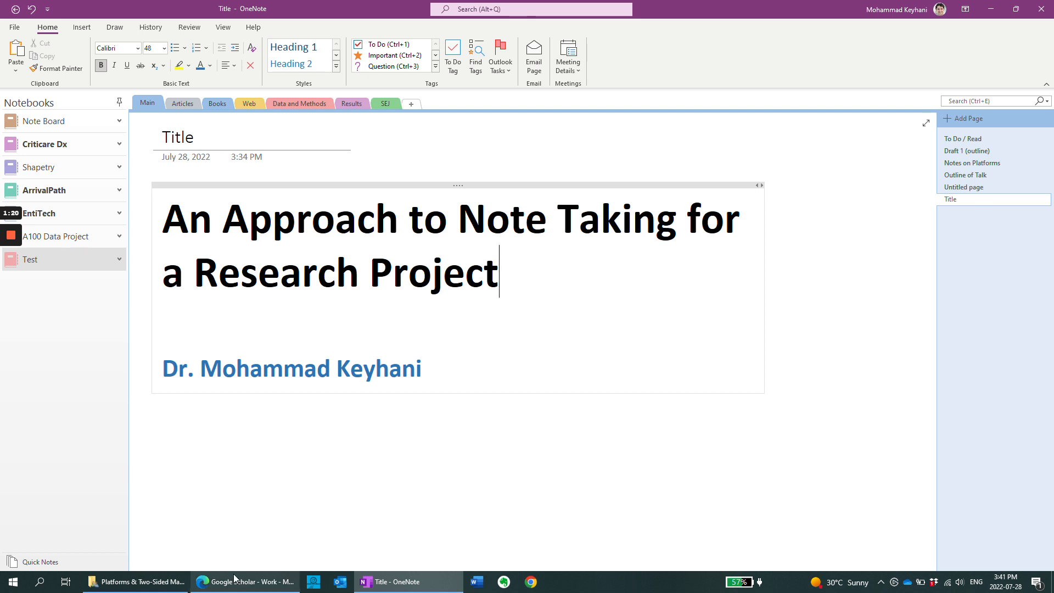
{"action": "mouse_move", "coordinate": [232, 581]}
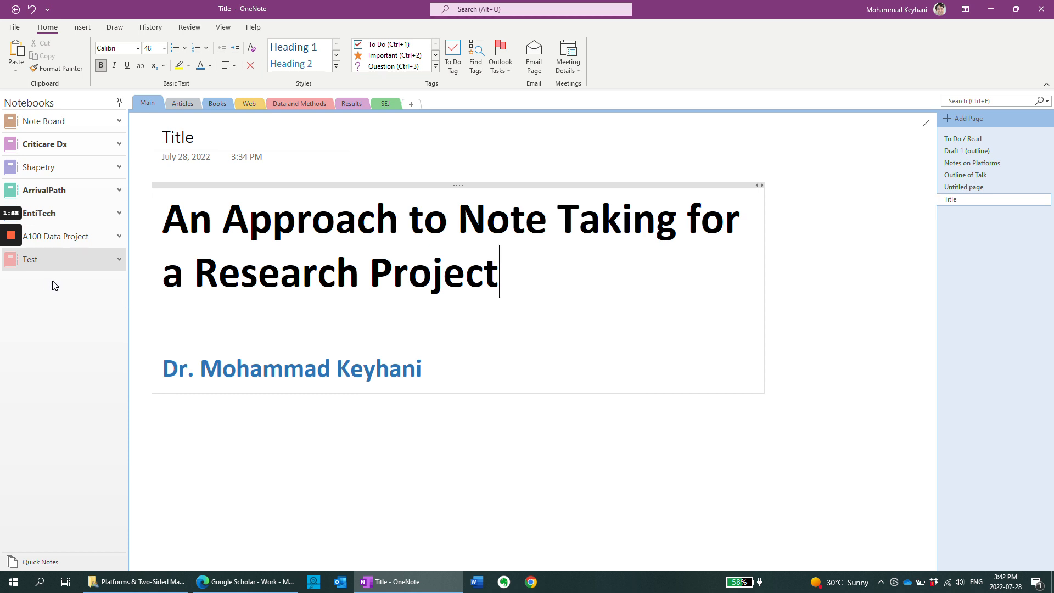
- Open the form for creating a new notebook
{"action": "mouse_move", "coordinate": [12, 263]}
{"action": "right_click", "coordinate": [64, 285]}
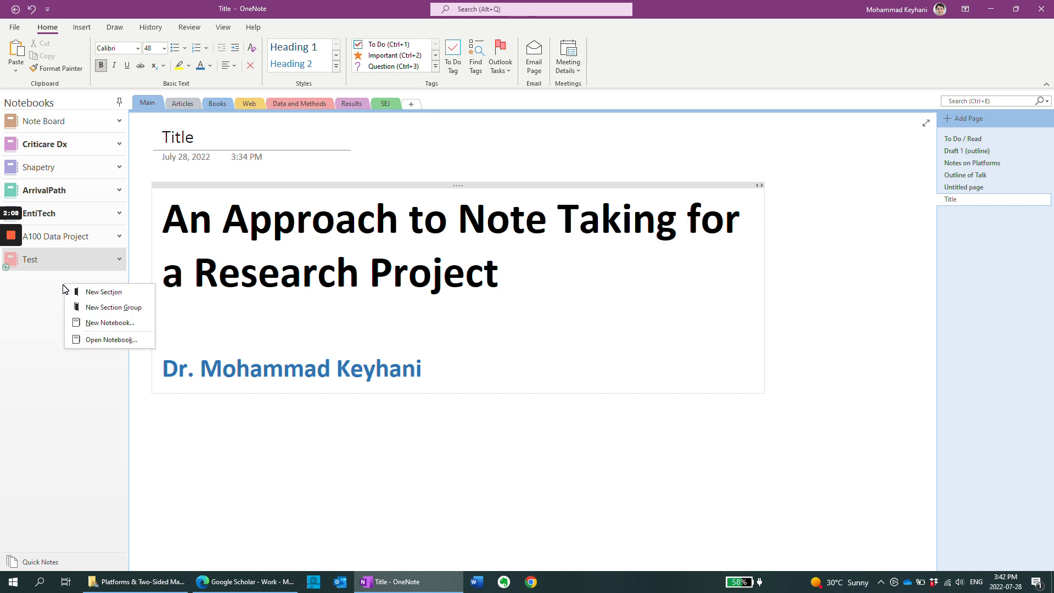
{"action": "left_click", "coordinate": [120, 322]}
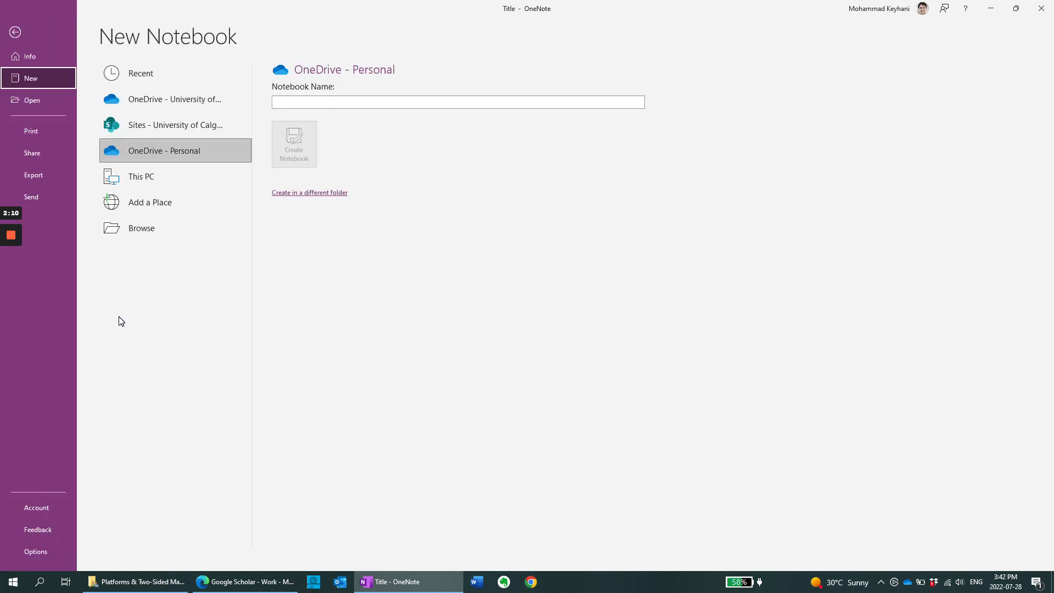
- Try to create a notebook named Platforms in OneDrive - Personal
{"action": "type", "text": "Platforms"}
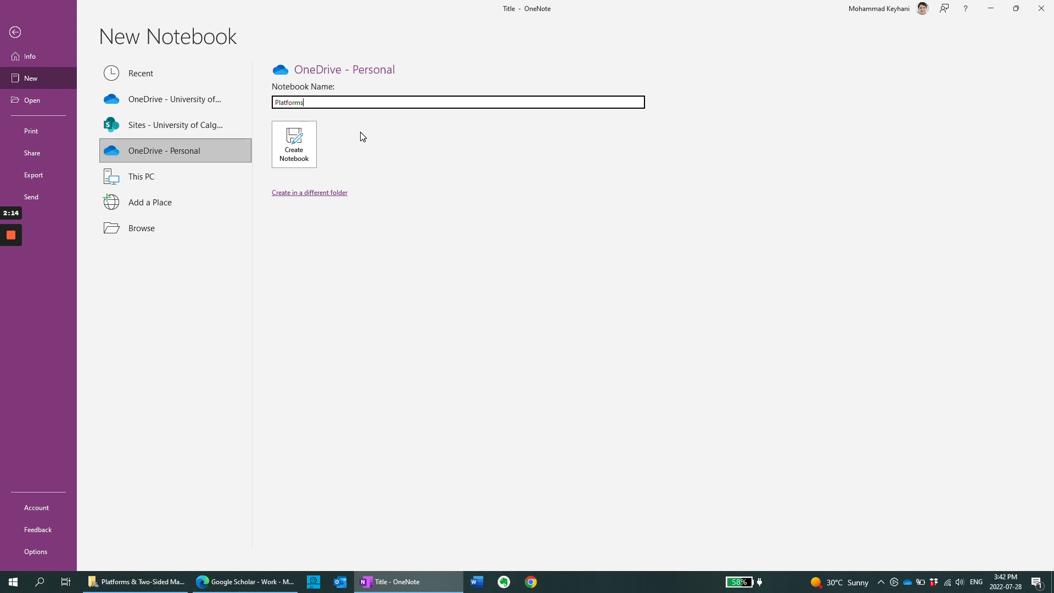
{"action": "left_click", "coordinate": [302, 164]}
{"action": "left_click", "coordinate": [534, 322]}
- Create a notebook named Platforms and Markets in OneDrive - Personal without sharing it with other people
{"action": "left_click", "coordinate": [351, 102]}
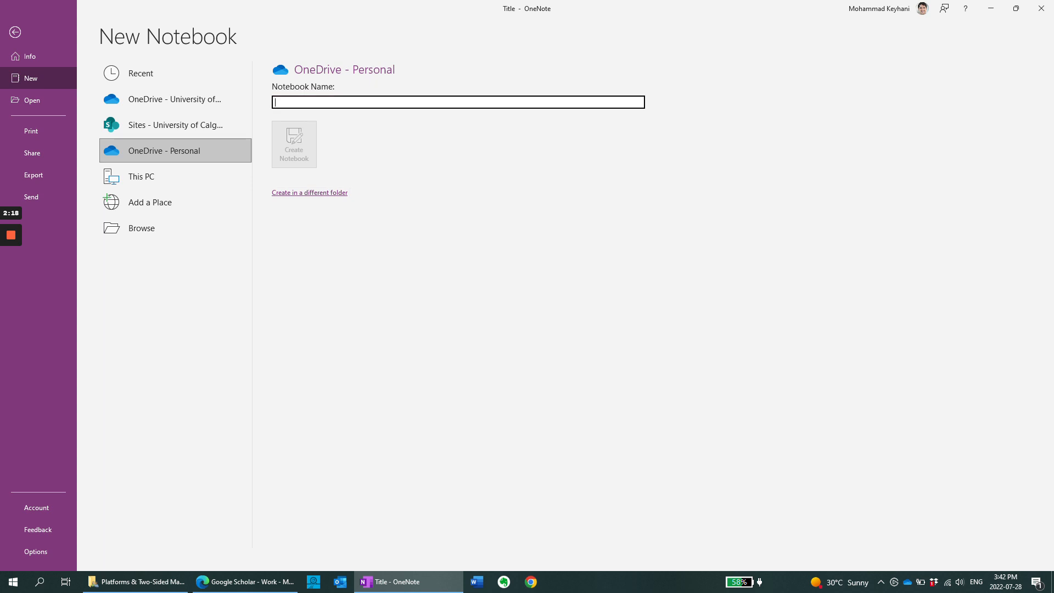
{"action": "type", "text": "Platforms"}
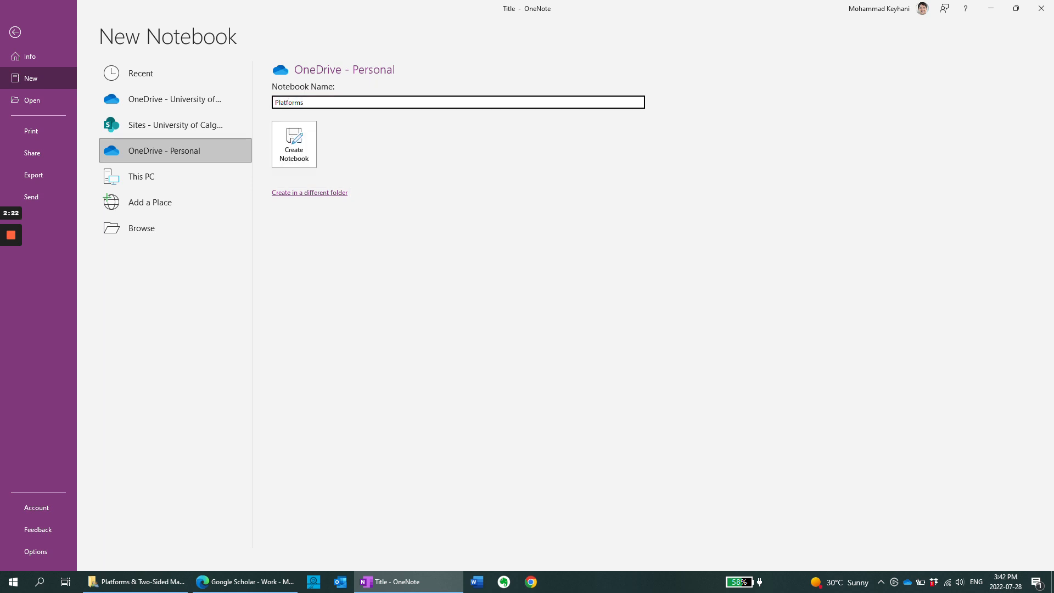
{"action": "type", "text": " and Markets"}
{"action": "left_click", "coordinate": [309, 159]}
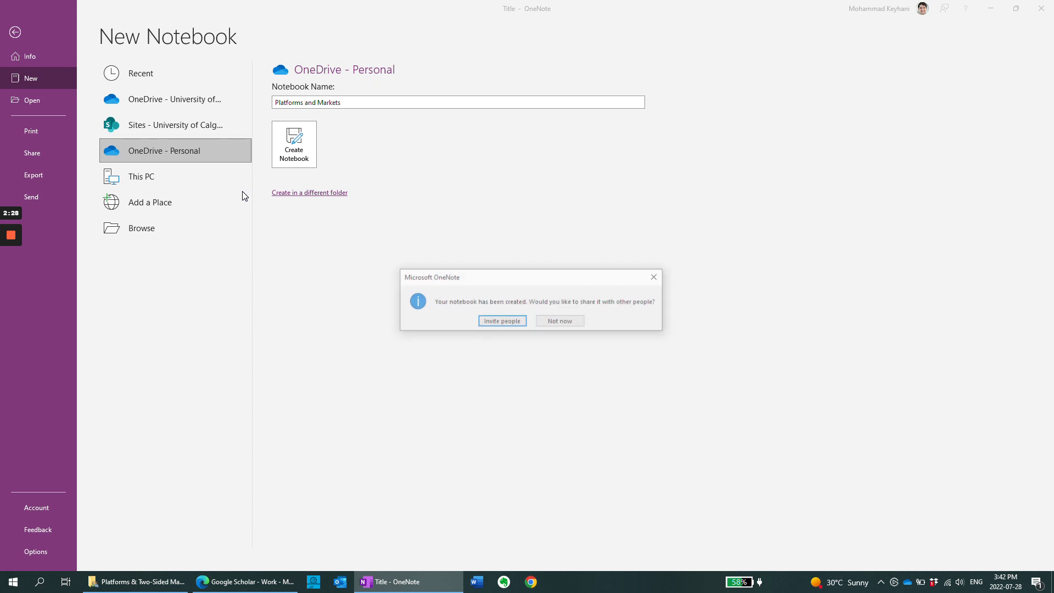
{"action": "left_click", "coordinate": [540, 322]}
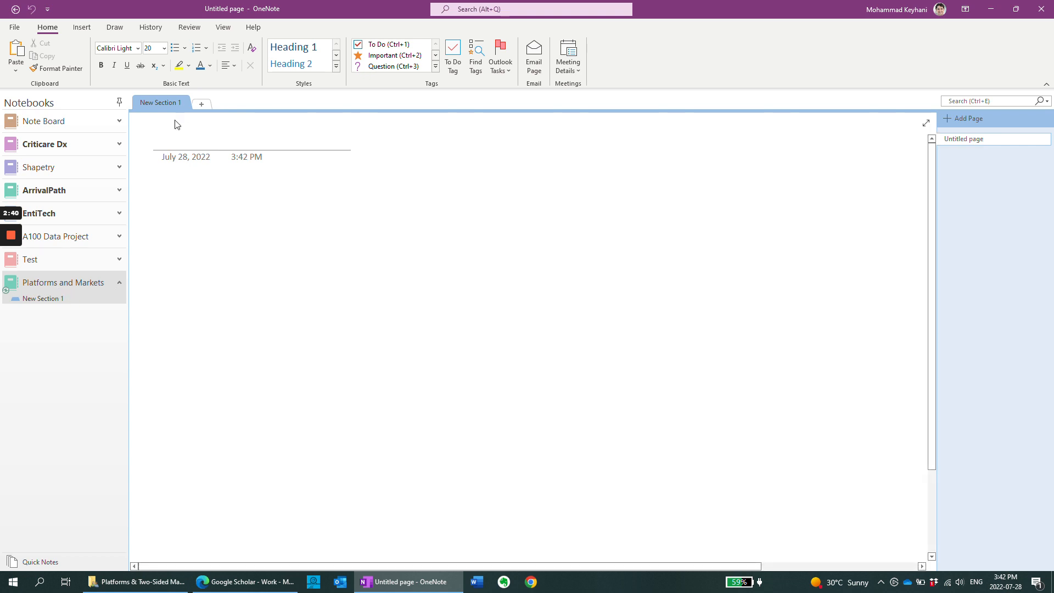
- Add a second section with an extra page to the notebook, and delete that section
{"action": "left_click", "coordinate": [203, 104]}
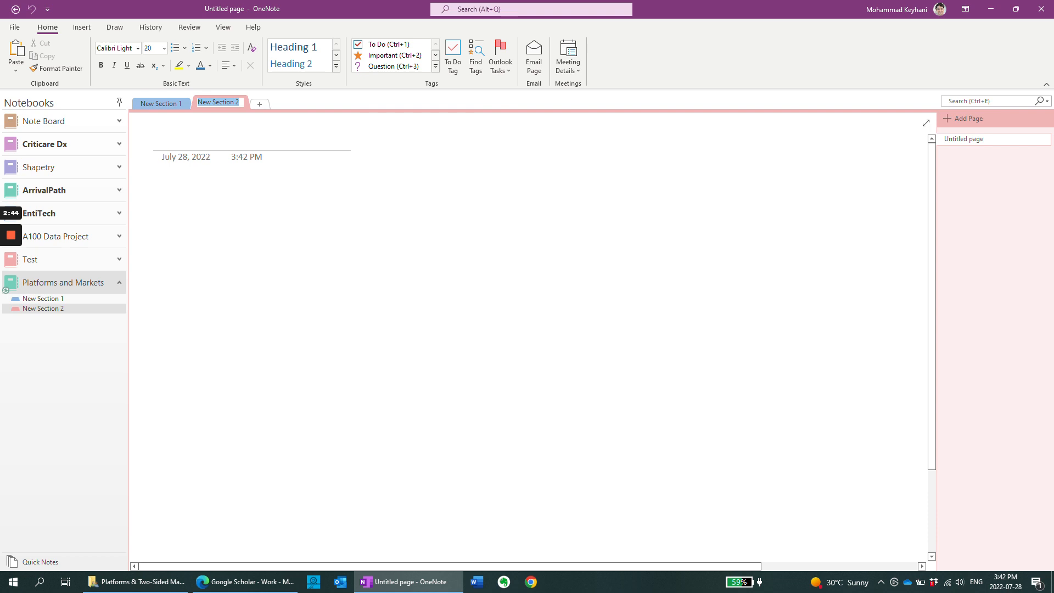
{"action": "left_click", "coordinate": [951, 120]}
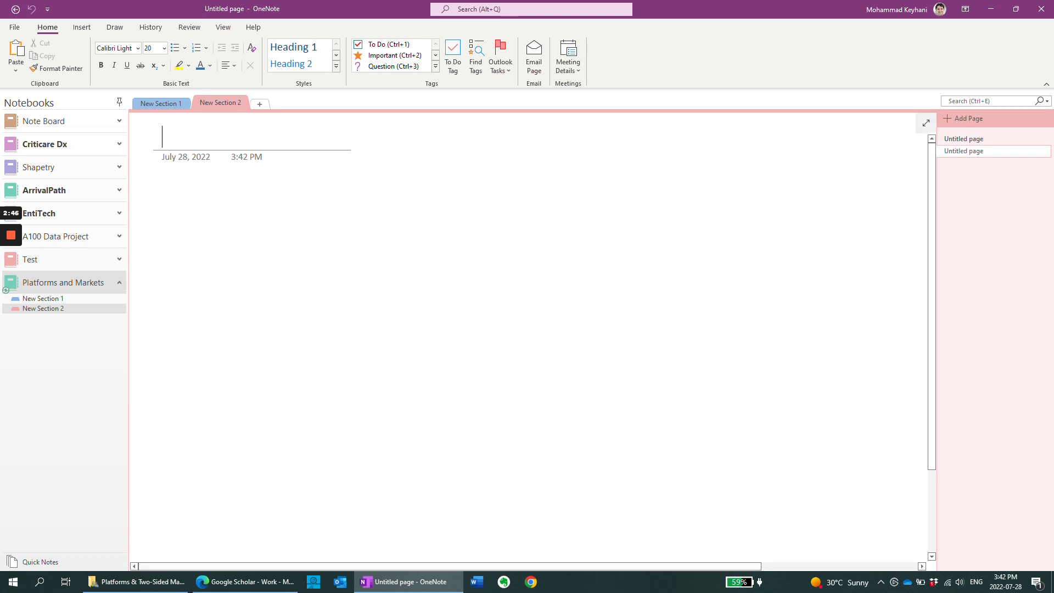
{"action": "right_click", "coordinate": [230, 102]}
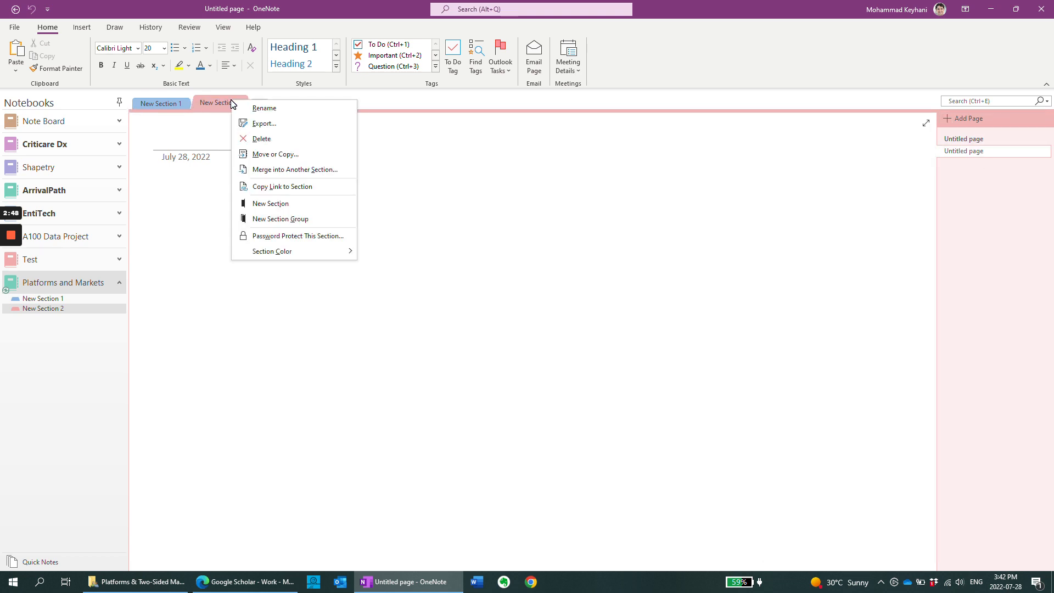
{"action": "left_click", "coordinate": [266, 138]}
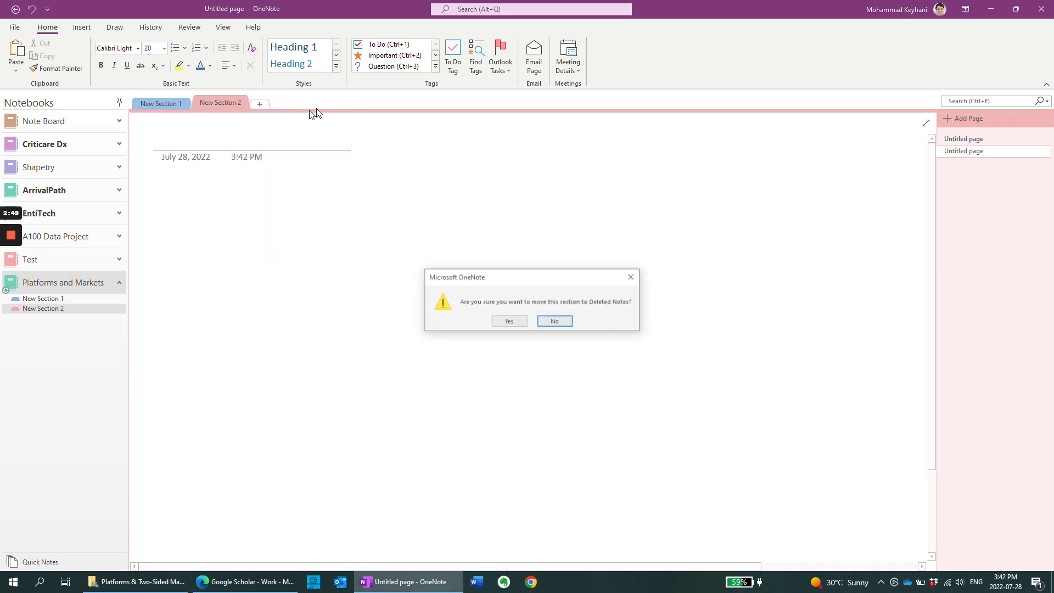
{"action": "left_click", "coordinate": [509, 321]}
- Rename the notebook's existing section Main and add a new section named Articles
{"action": "double_click", "coordinate": [172, 102]}
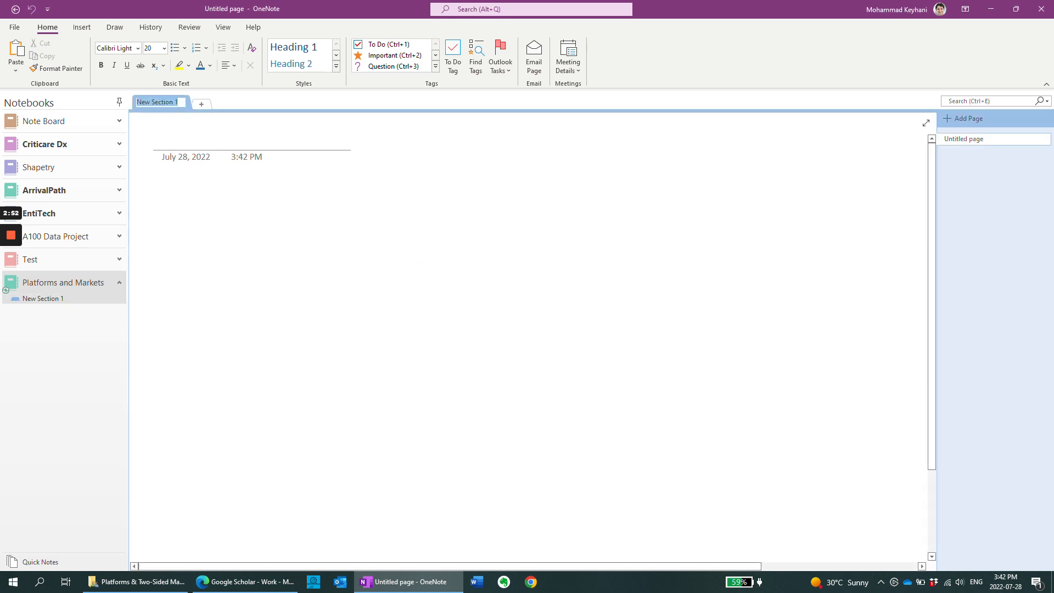
{"action": "type", "text": "Main"}
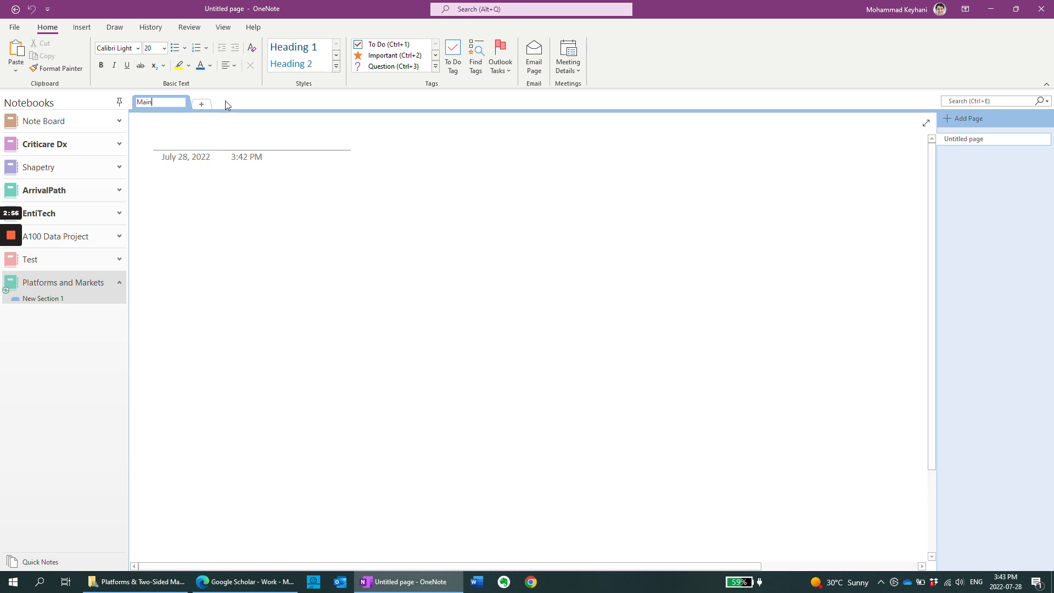
{"action": "left_click", "coordinate": [202, 103]}
{"action": "type", "text": "Articles"}
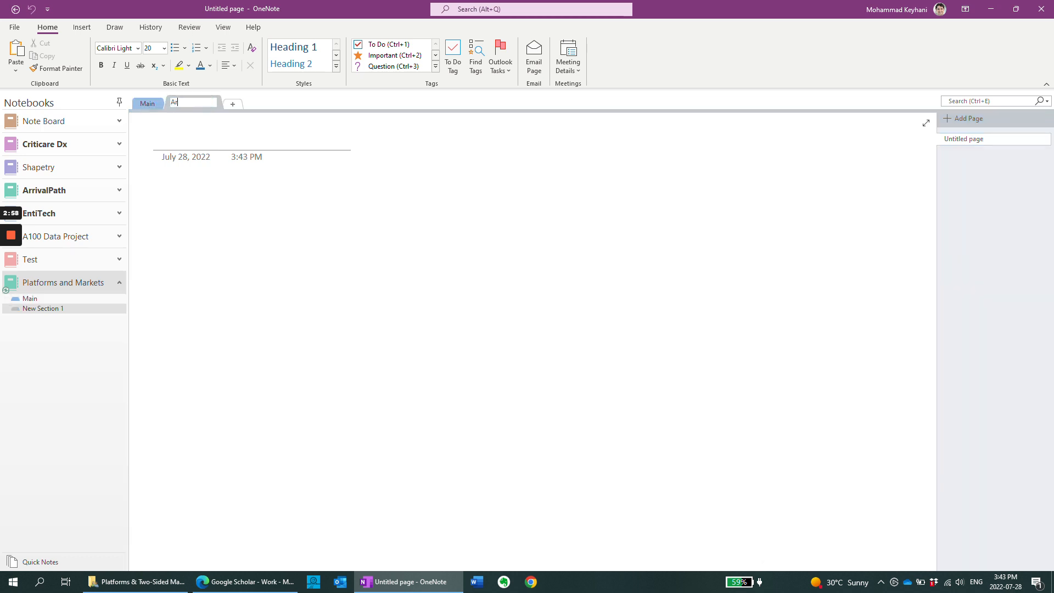
- Add two more sections named Books and Data and Methods after the Articles section
{"action": "left_click", "coordinate": [235, 104]}
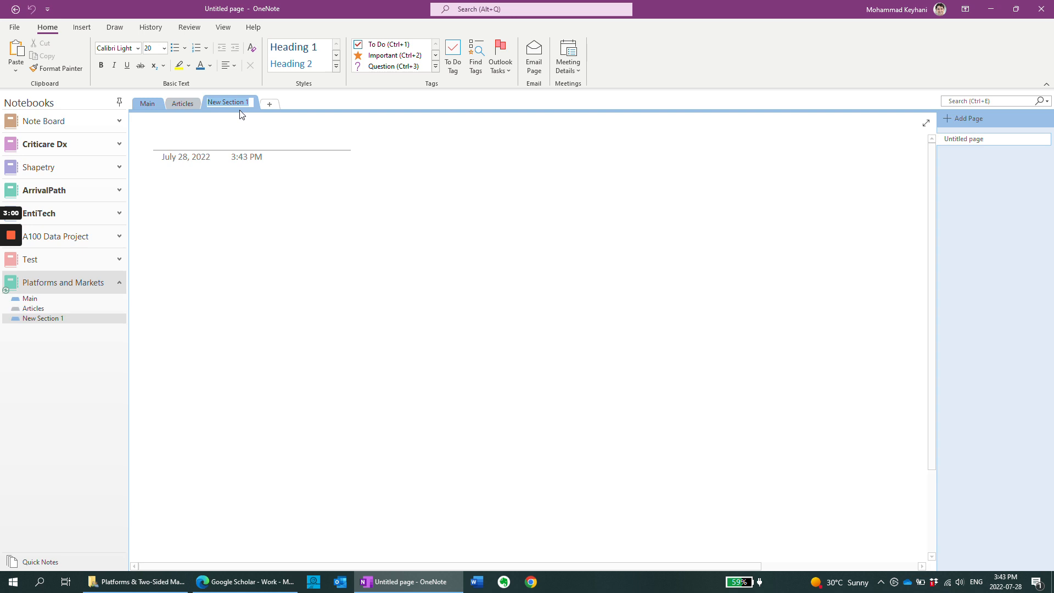
{"action": "type", "text": "Books"}
{"action": "key", "text": "Return"}
{"action": "left_click", "coordinate": [242, 104]}
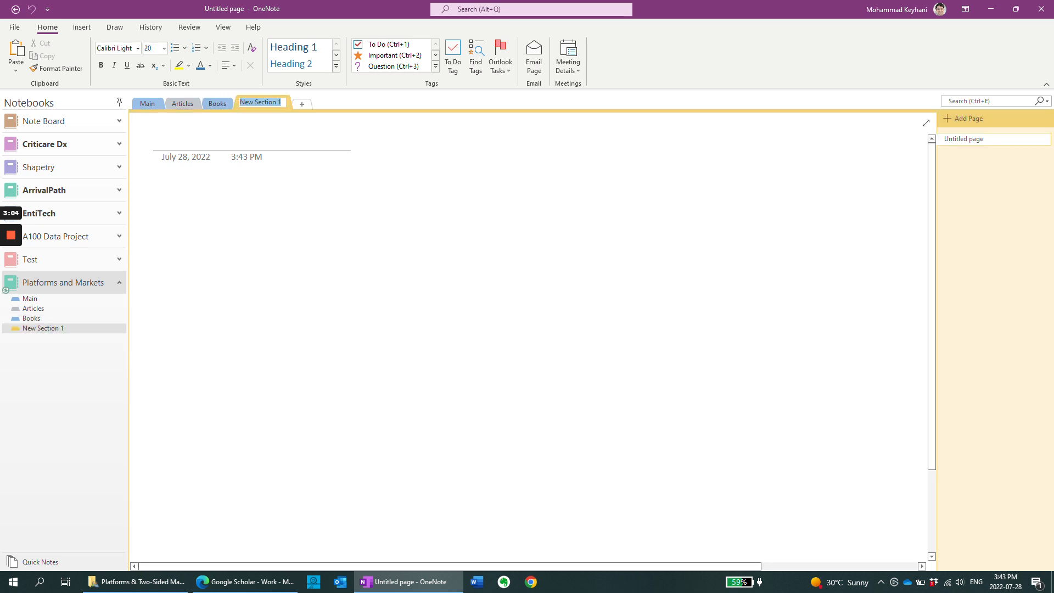
{"action": "type", "text": "Data and Methods"}
{"action": "key", "text": "Return"}
- Add a section named Results after the Data and Methods section
{"action": "left_click", "coordinate": [312, 104]}
{"action": "type", "text": "R"}
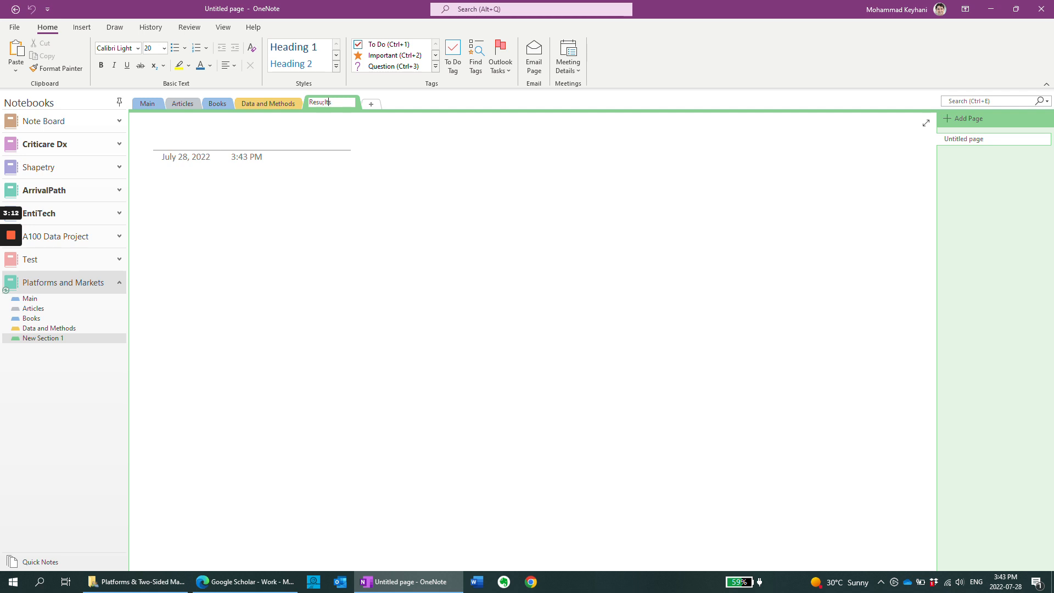
{"action": "type", "text": "esults"}
{"action": "key", "text": "Return"}
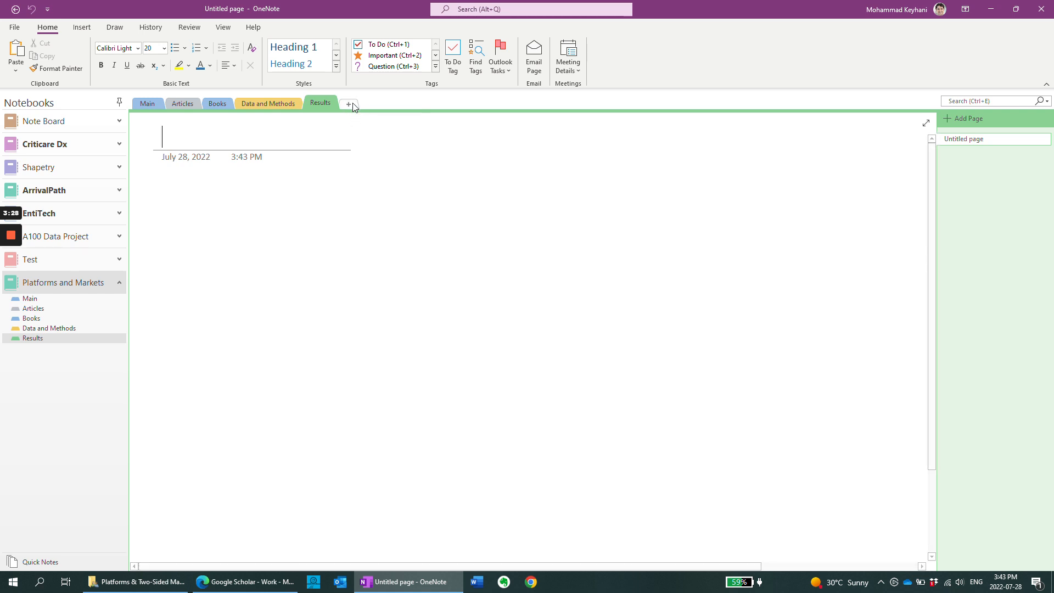
- In the Main section, title the blank page To Do / Read and add a page titled Draft 1 (Outline)
{"action": "left_click", "coordinate": [141, 104]}
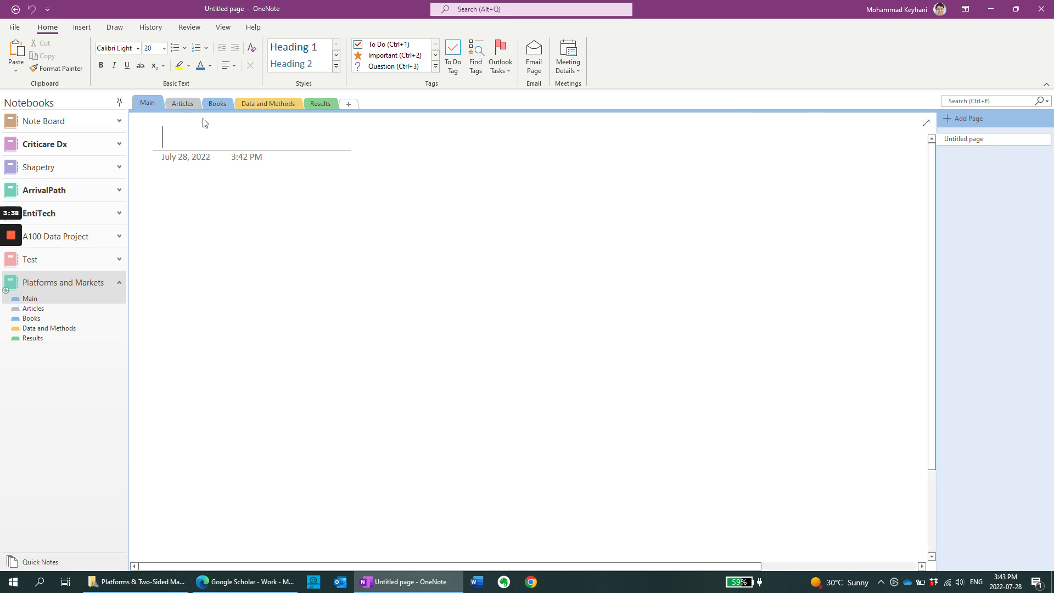
{"action": "type", "text": "To Do / Read"}
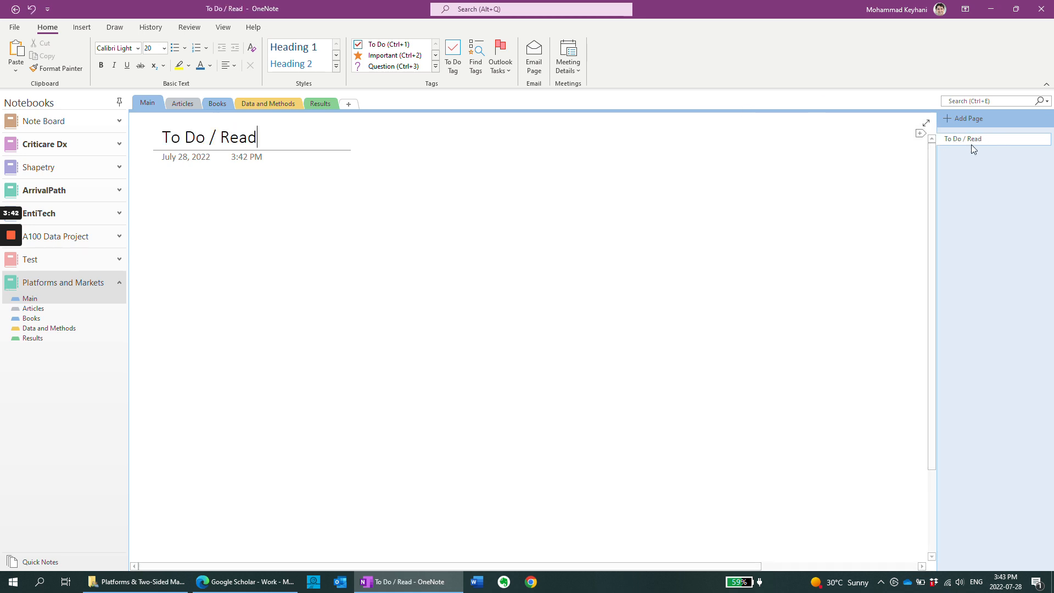
{"action": "left_click", "coordinate": [964, 123]}
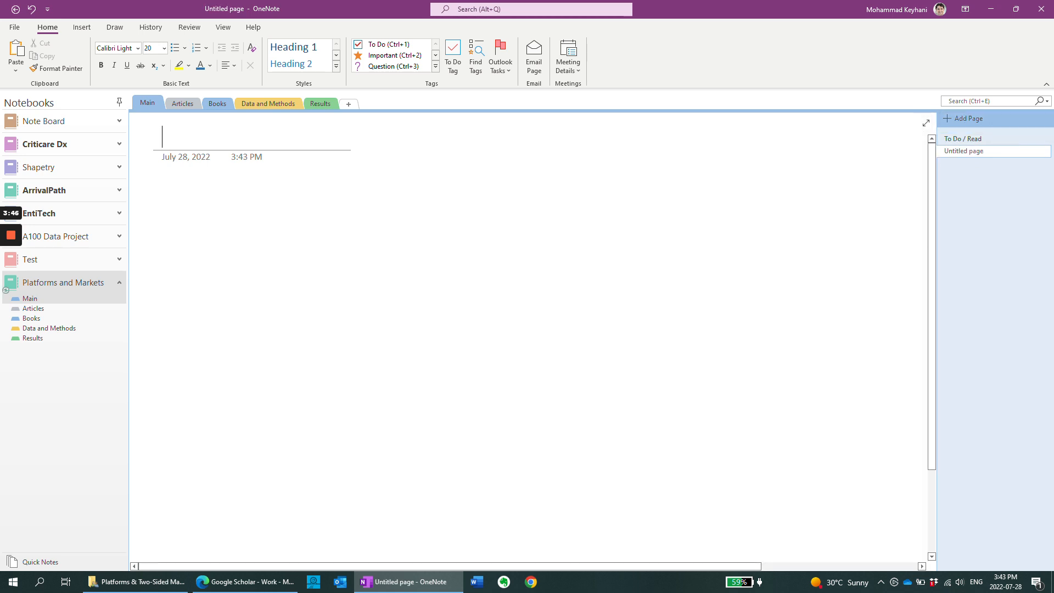
{"action": "type", "text": "Draft "}
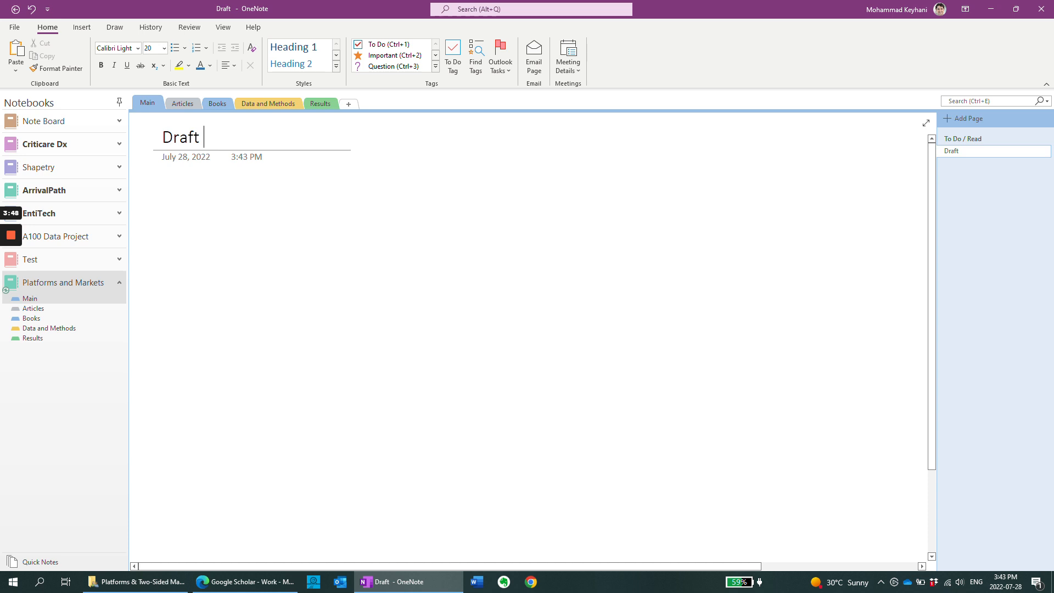
{"action": "type", "text": "1 (Outli"}
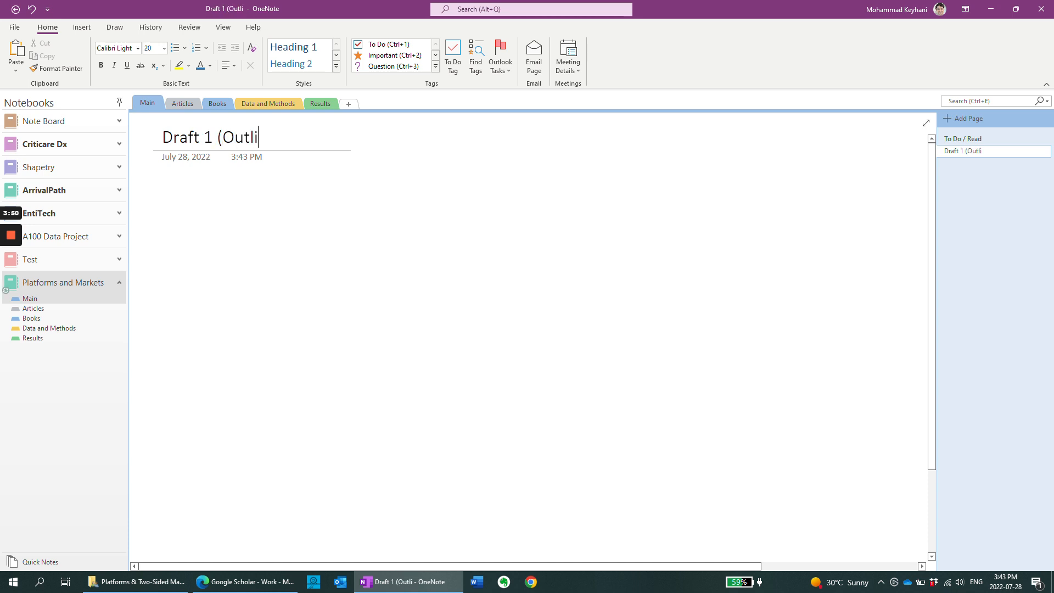
{"action": "type", "text": "ne)"}
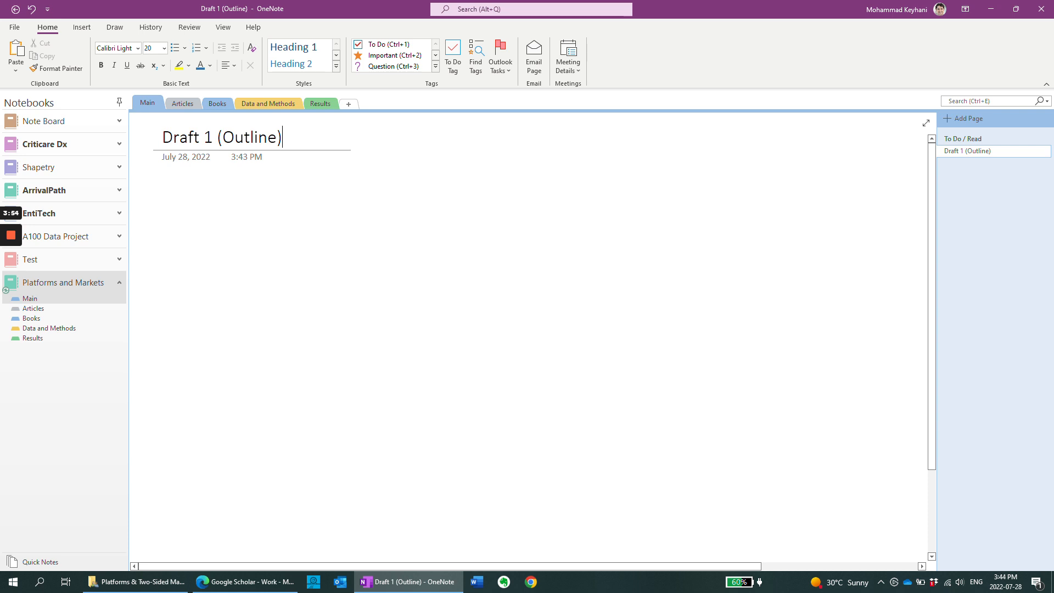
- Start a note on the To Do / Read page with the heading ++++++++Keywords, followed by a blank line
{"action": "left_click", "coordinate": [970, 139]}
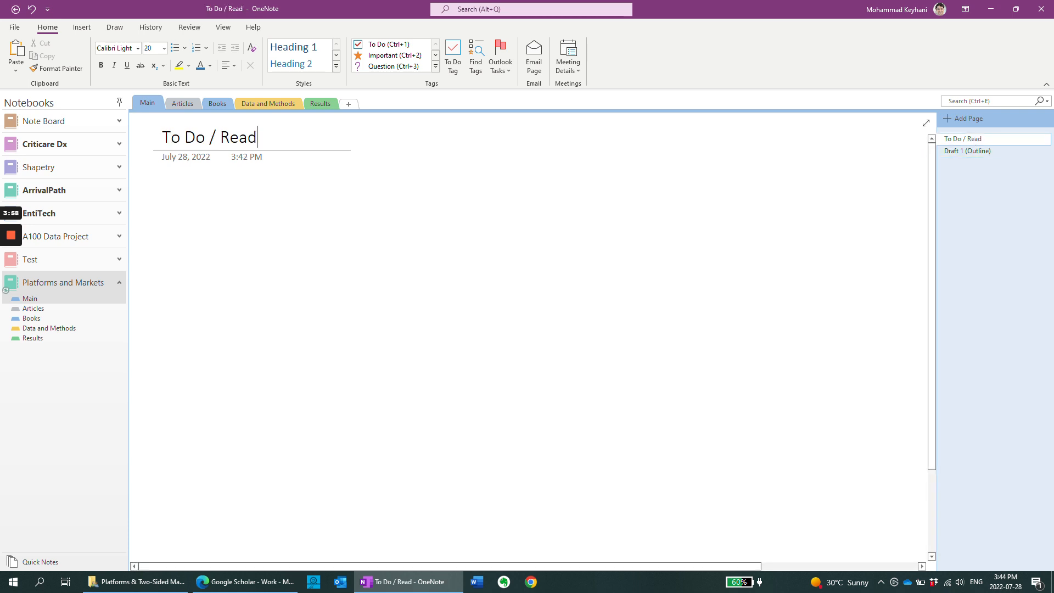
{"action": "left_click", "coordinate": [175, 191]}
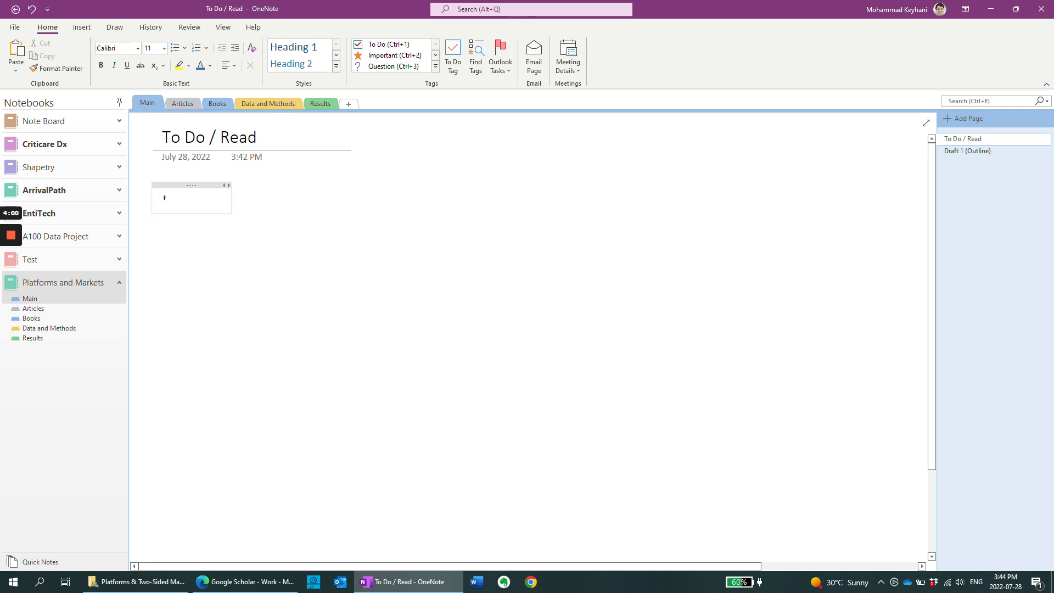
{"action": "type", "text": "++++++++Keywords"}
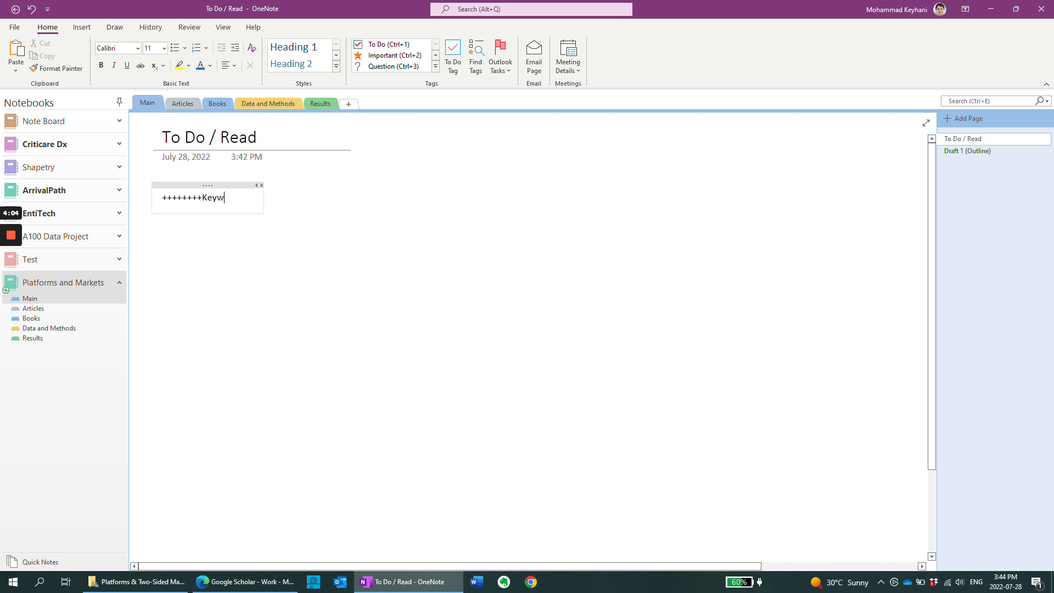
{"action": "key", "text": "Return"}
{"action": "key", "text": "Return"}
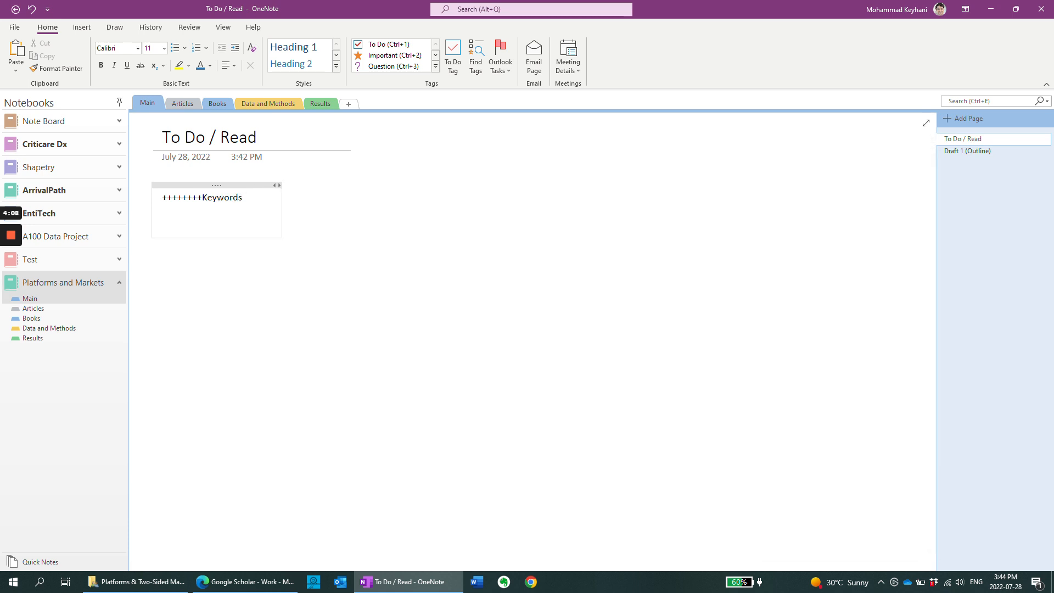
- List Platforms and Two-Sided Markets on separate lines under the Keywords heading
{"action": "type", "text": "Platforms"}
{"action": "key", "text": "Return"}
{"action": "type", "text": "Tw"}
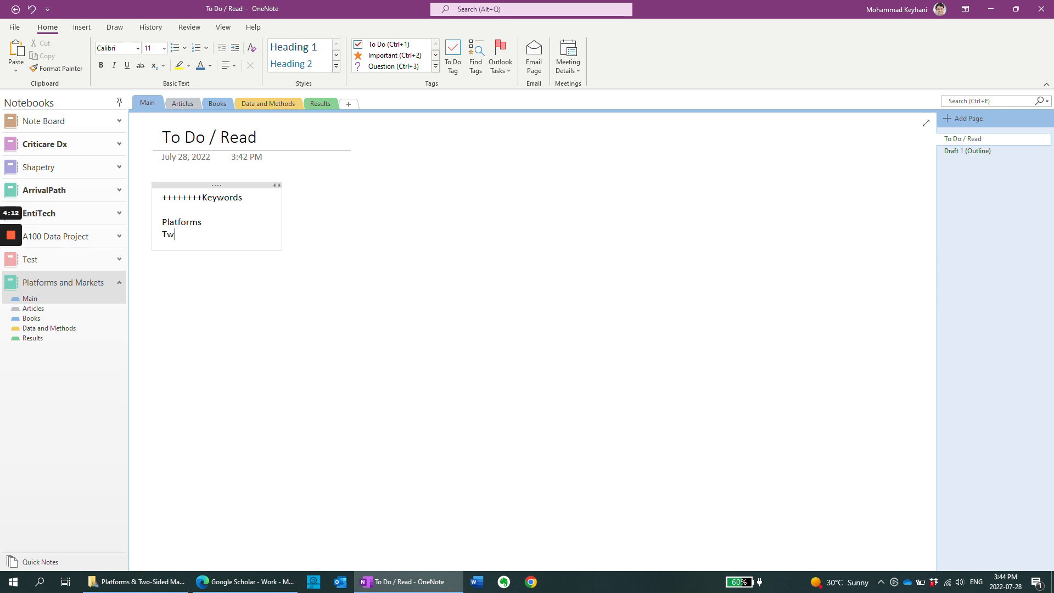
{"action": "type", "text": "o-Sided Markets"}
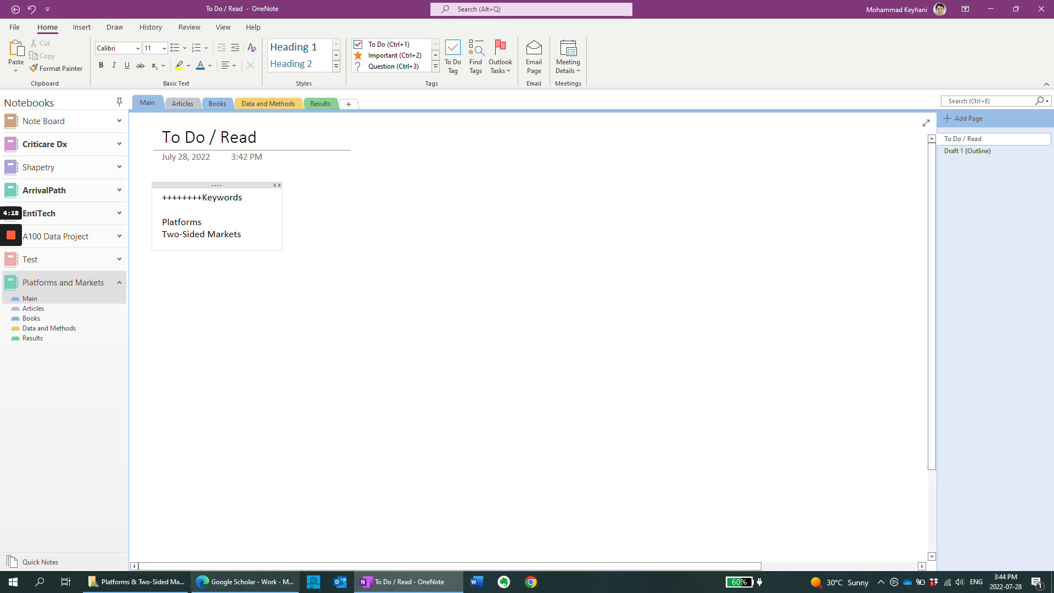
- Switch to the browser, search Google Scholar for Platforms and two-sided market, and look through the article results
{"action": "left_click", "coordinate": [247, 581]}
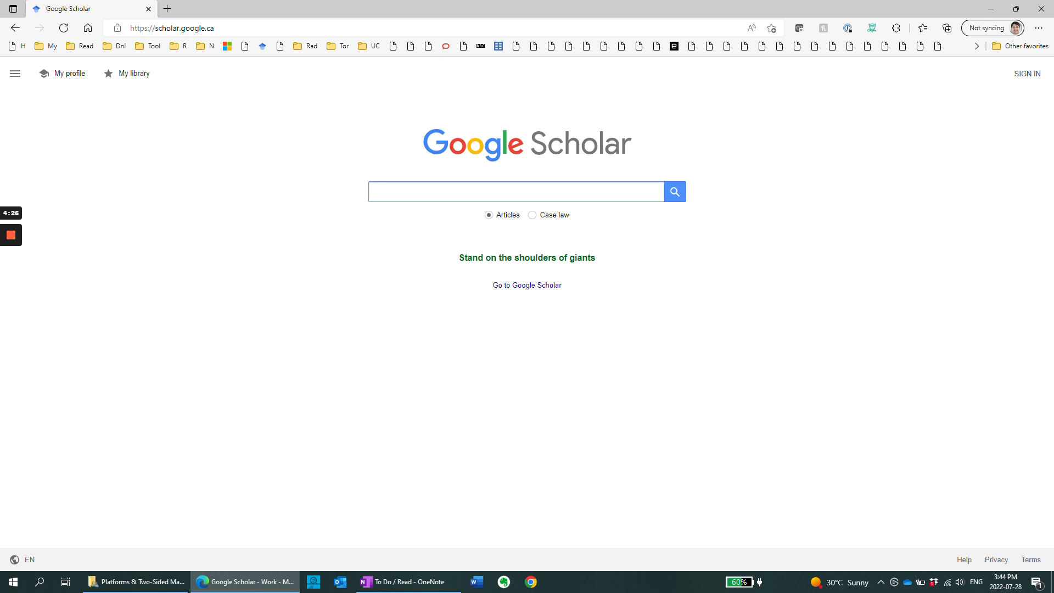
{"action": "type", "text": "plat"}
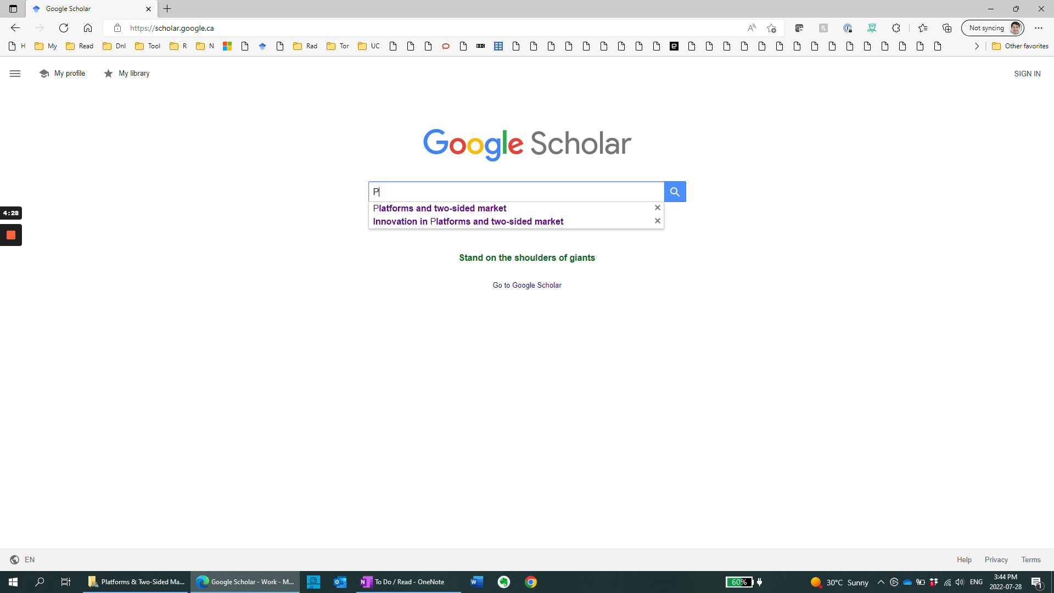
{"action": "key", "text": "Down"}
{"action": "key", "text": "Return"}
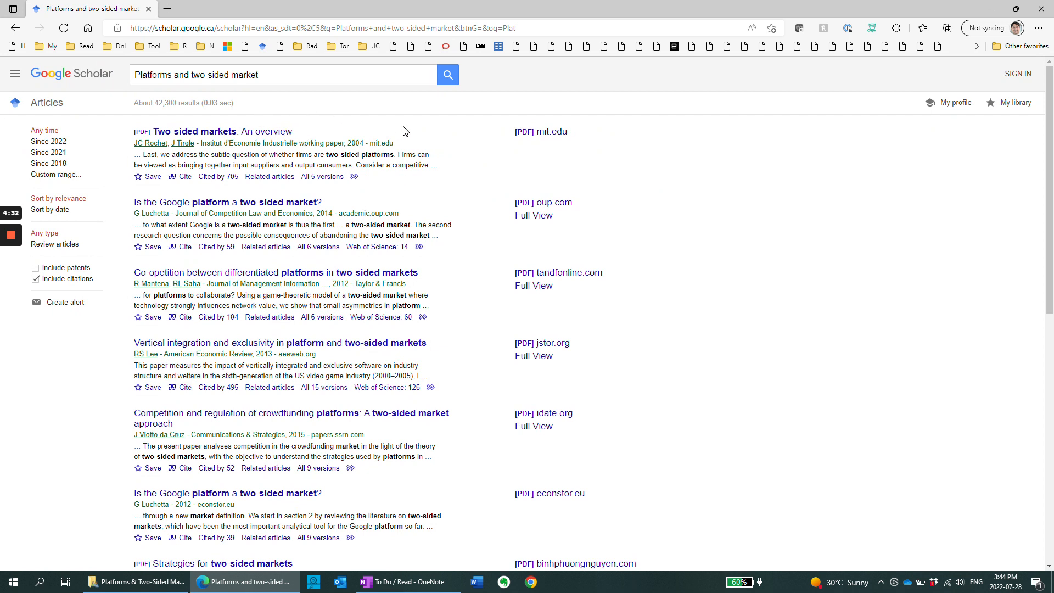
{"action": "scroll", "coordinate": [400, 341], "scroll_direction": "down", "scroll_amount": 10}
{"action": "scroll", "coordinate": [400, 341], "scroll_direction": "up", "scroll_amount": 10}
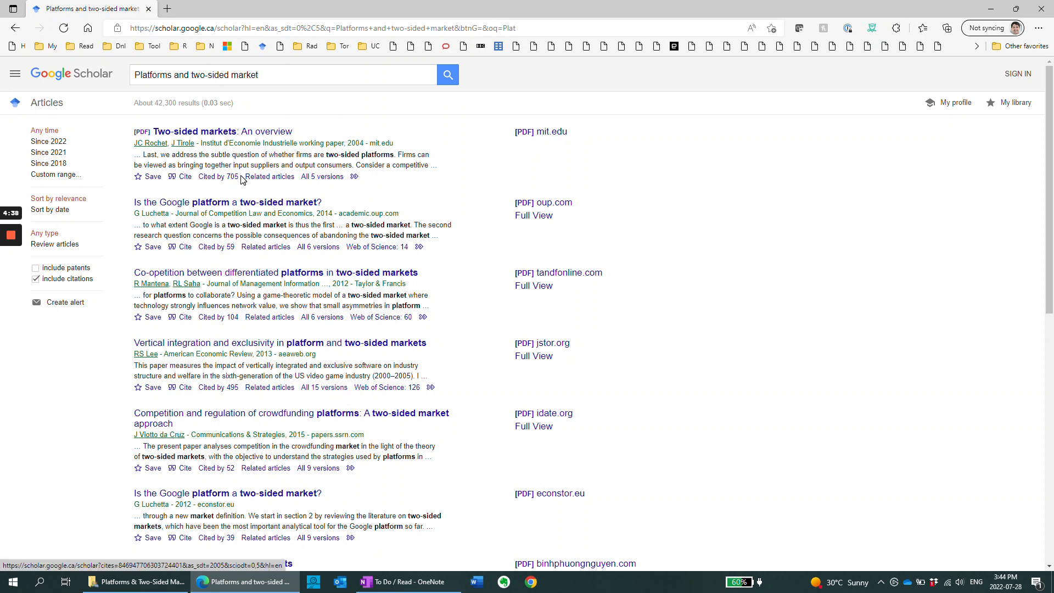
{"action": "scroll", "coordinate": [234, 327], "scroll_direction": "down", "scroll_amount": 5}
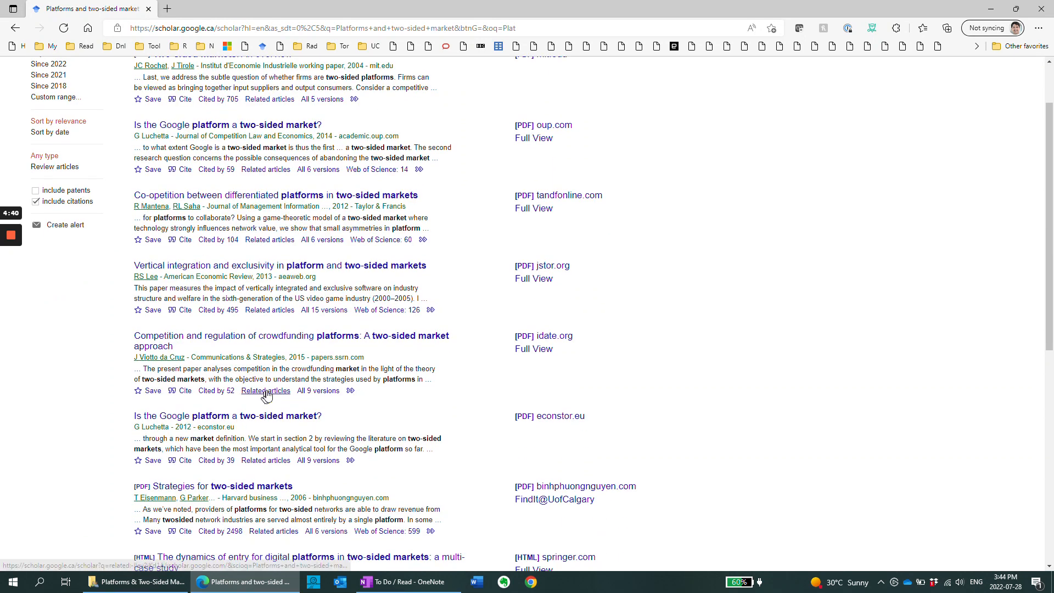
{"action": "scroll", "coordinate": [233, 327], "scroll_direction": "up", "scroll_amount": 5}
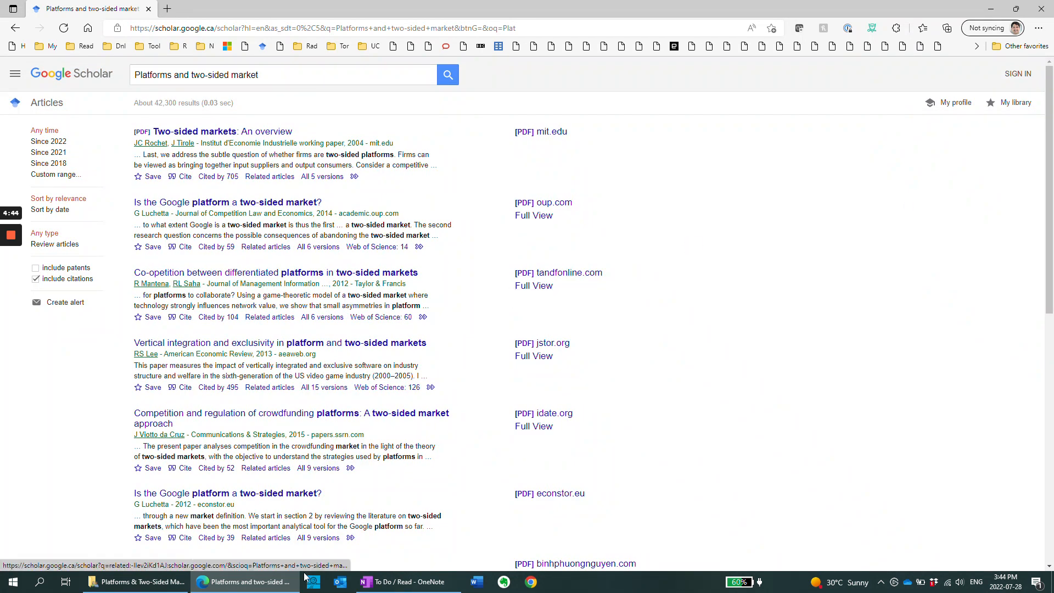
- Switch to the Platforms & Two-Sided Markets folder in File Explorer, maximize its window and narrow the navigation pane
{"action": "left_click", "coordinate": [386, 580]}
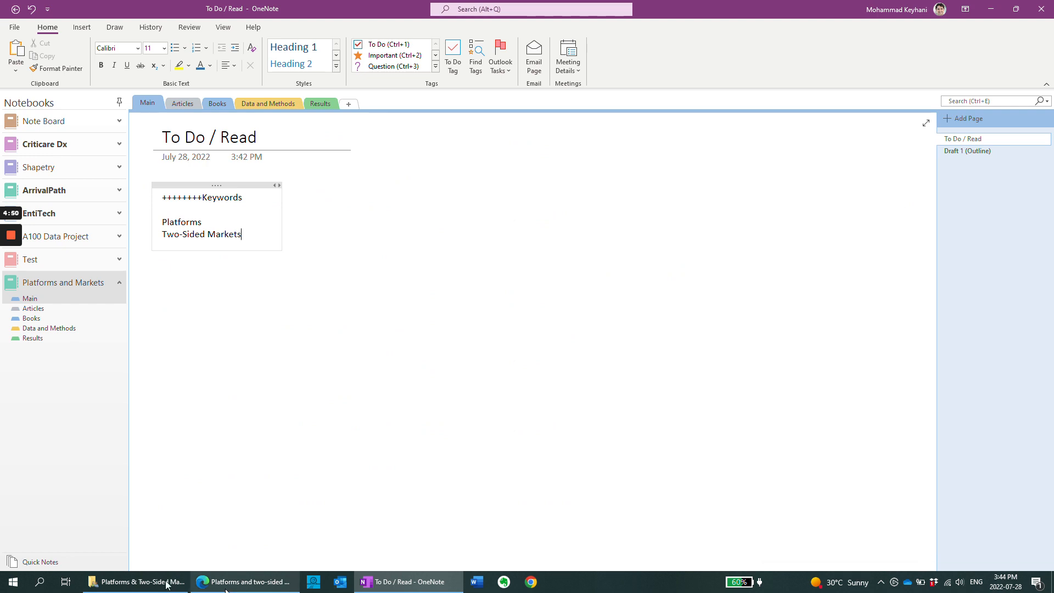
{"action": "left_click", "coordinate": [130, 581]}
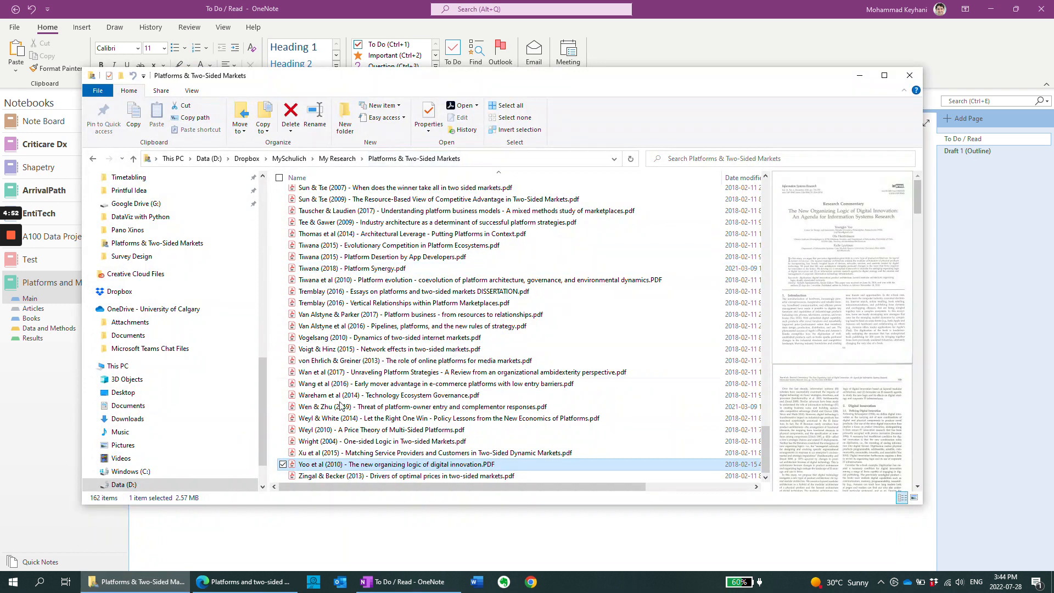
{"action": "scroll", "coordinate": [367, 333], "scroll_direction": "up", "scroll_amount": 6}
{"action": "scroll", "coordinate": [369, 338], "scroll_direction": "up", "scroll_amount": 20}
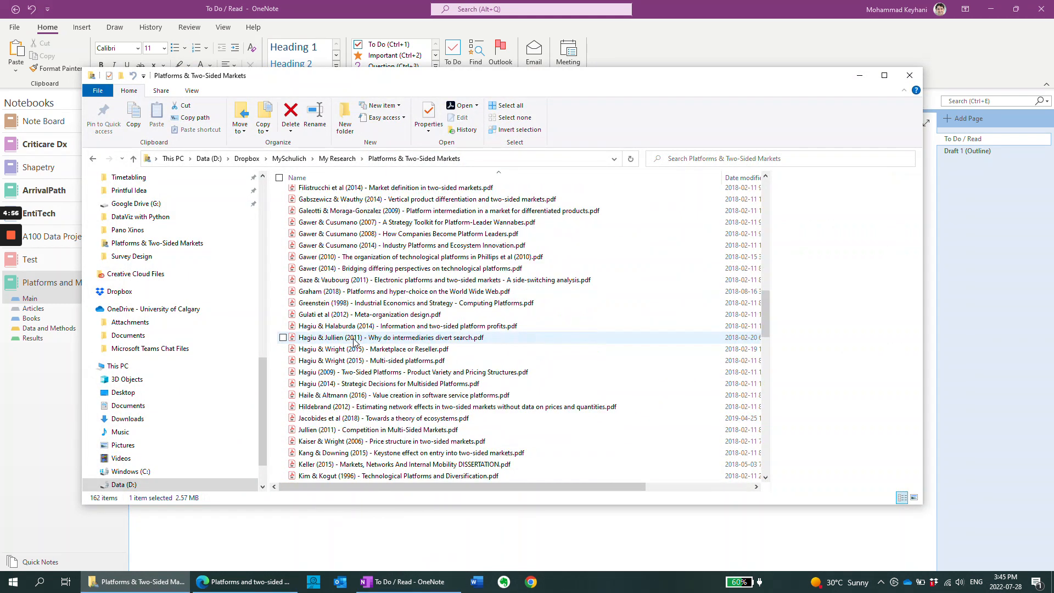
{"action": "left_click", "coordinate": [357, 337]}
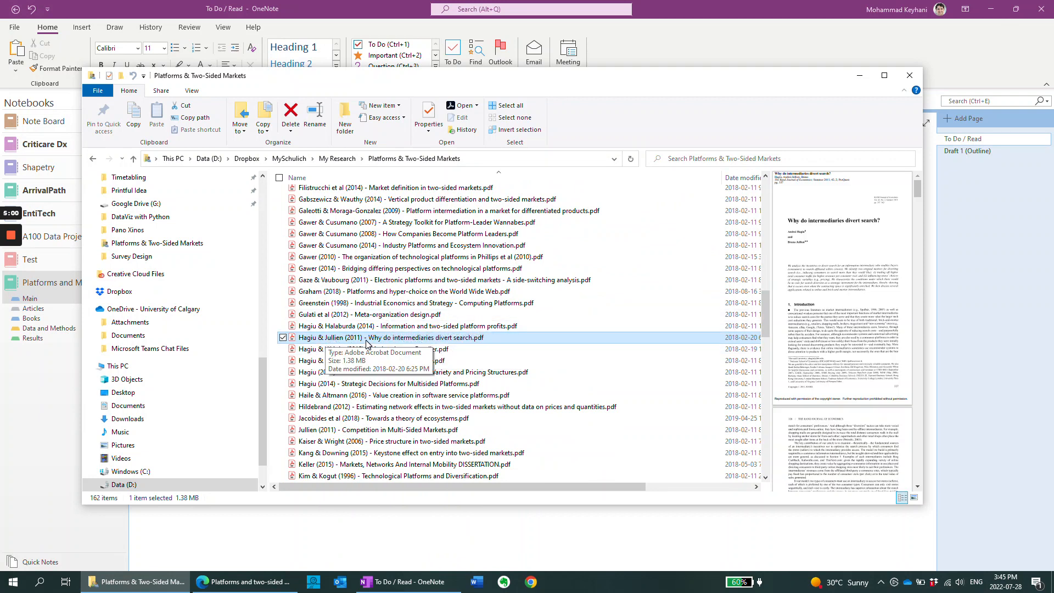
{"action": "left_click", "coordinate": [884, 77]}
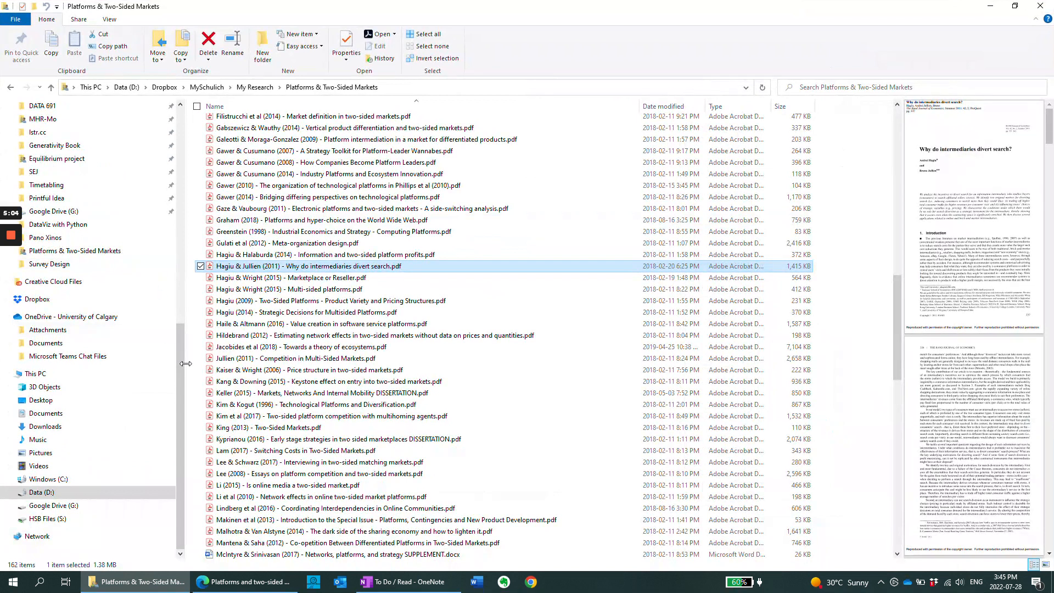
{"action": "left_click_drag", "start_coordinate": [186, 364], "coordinate": [28, 362]}
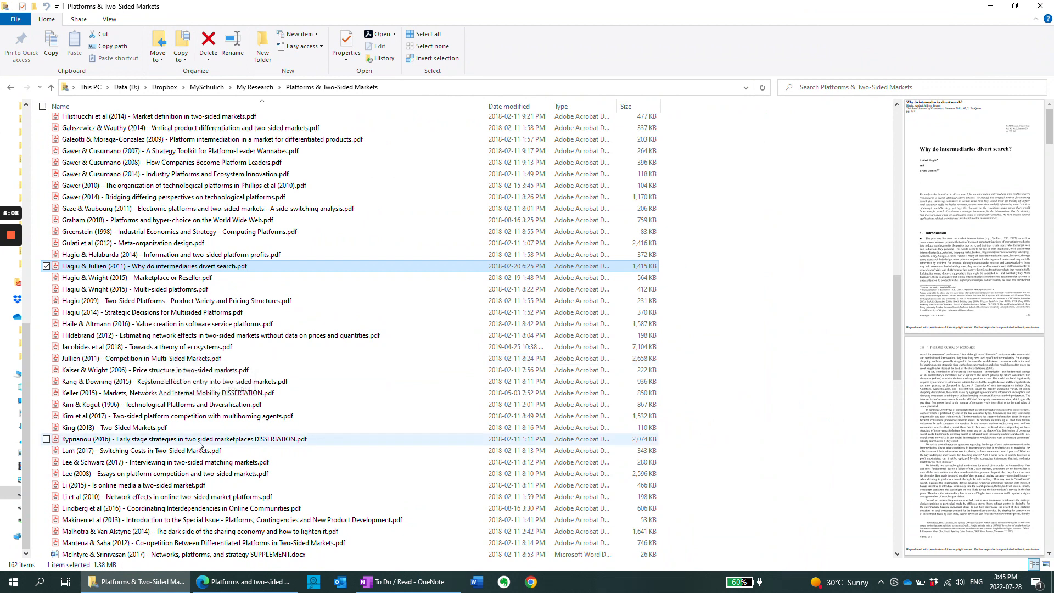
- Examine how the article files are named by author, year and title, previewing the multi-sided platforms, marketplace dissertation and theory of ecosystems PDFs
{"action": "scroll", "coordinate": [165, 431], "scroll_direction": "down", "scroll_amount": 1}
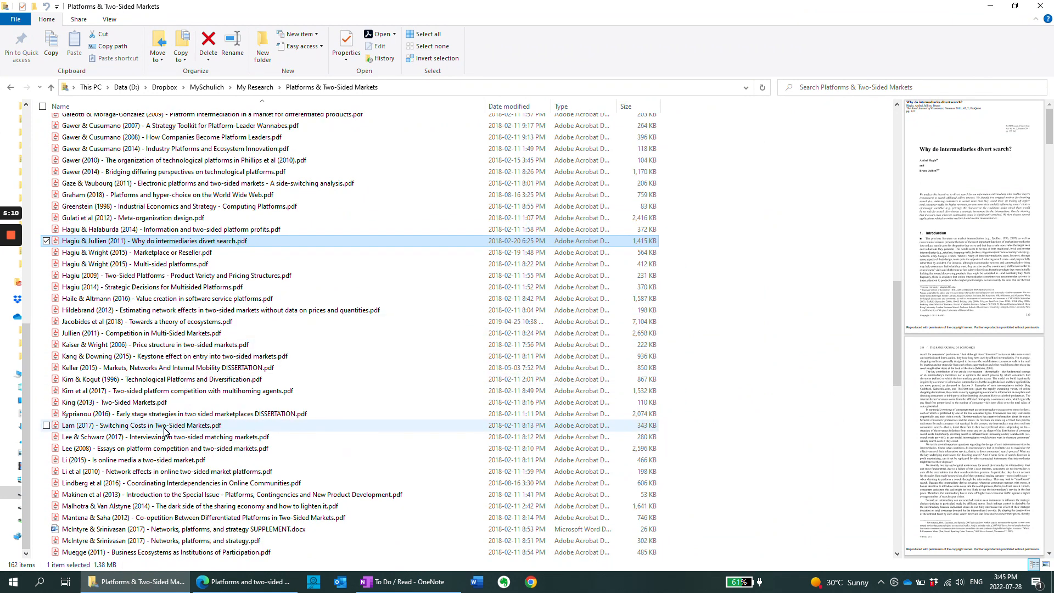
{"action": "scroll", "coordinate": [164, 431], "scroll_direction": "up", "scroll_amount": 5}
{"action": "scroll", "coordinate": [165, 431], "scroll_direction": "down", "scroll_amount": 8}
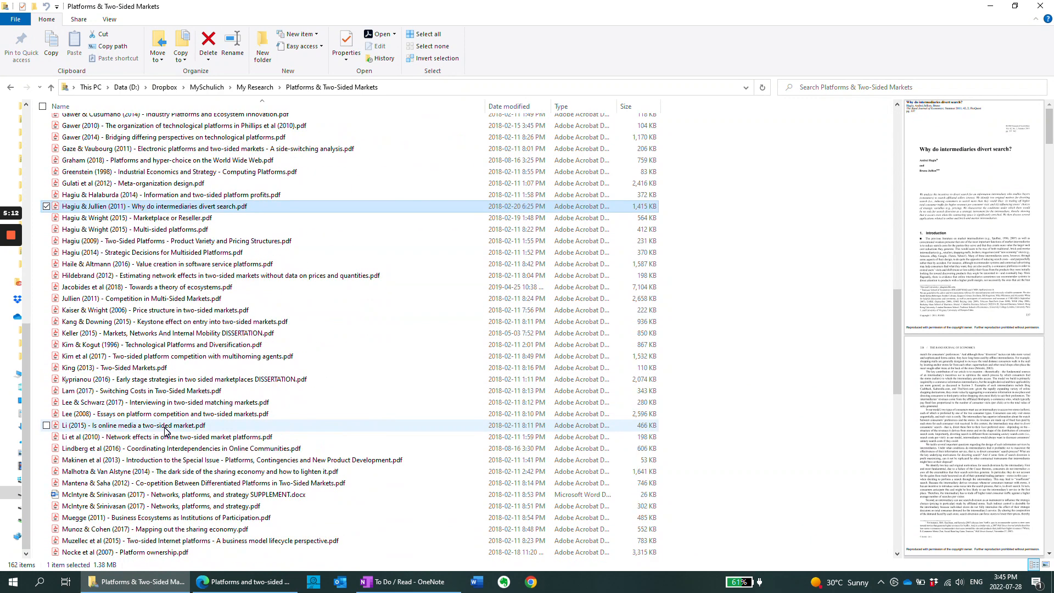
{"action": "scroll", "coordinate": [165, 431], "scroll_direction": "up", "scroll_amount": 6}
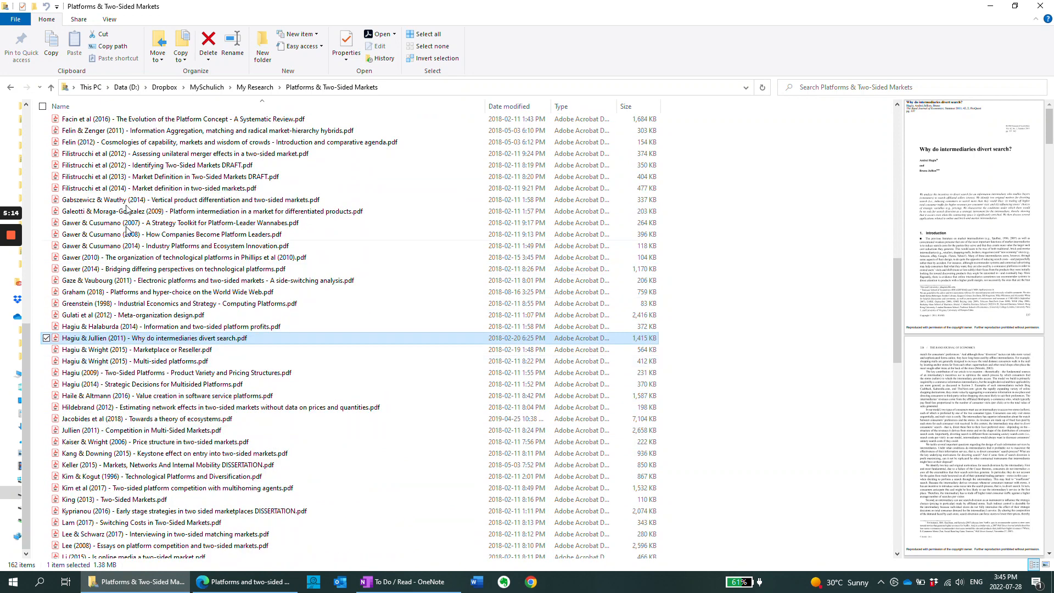
{"action": "left_click", "coordinate": [139, 365]}
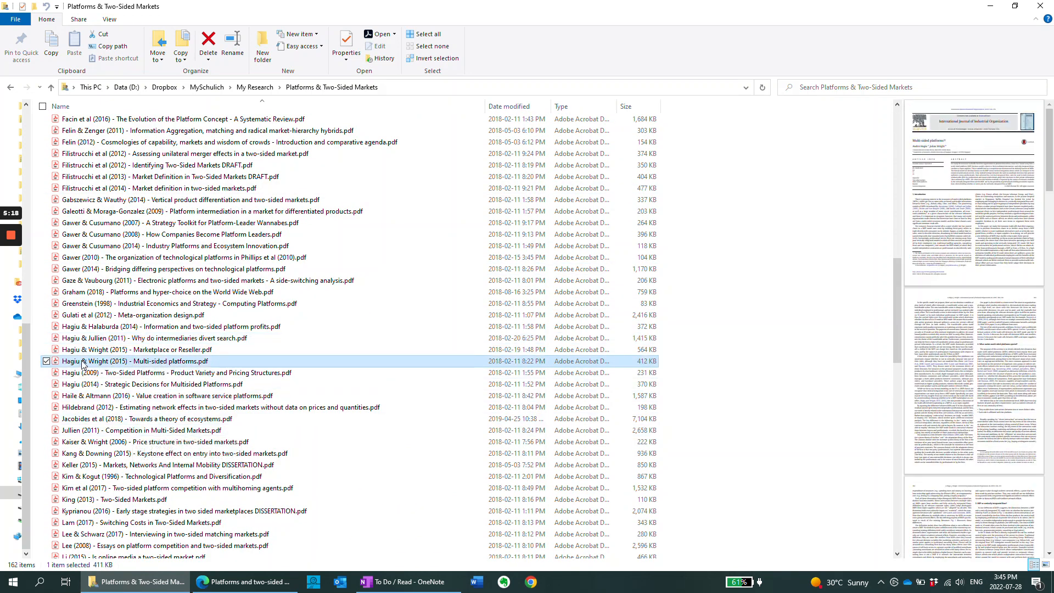
{"action": "left_click", "coordinate": [113, 511]}
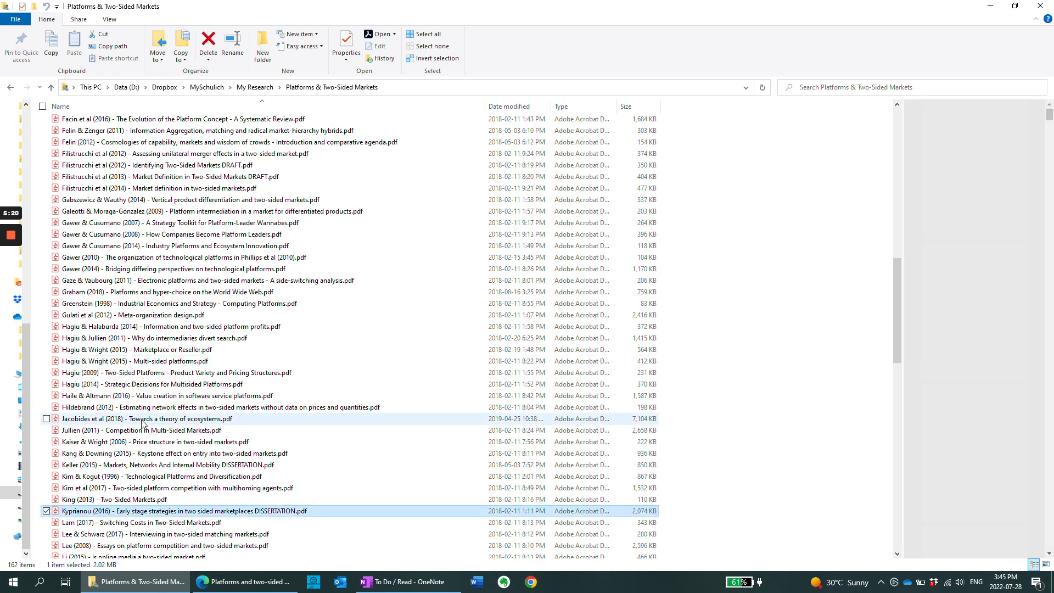
{"action": "left_click", "coordinate": [142, 419]}
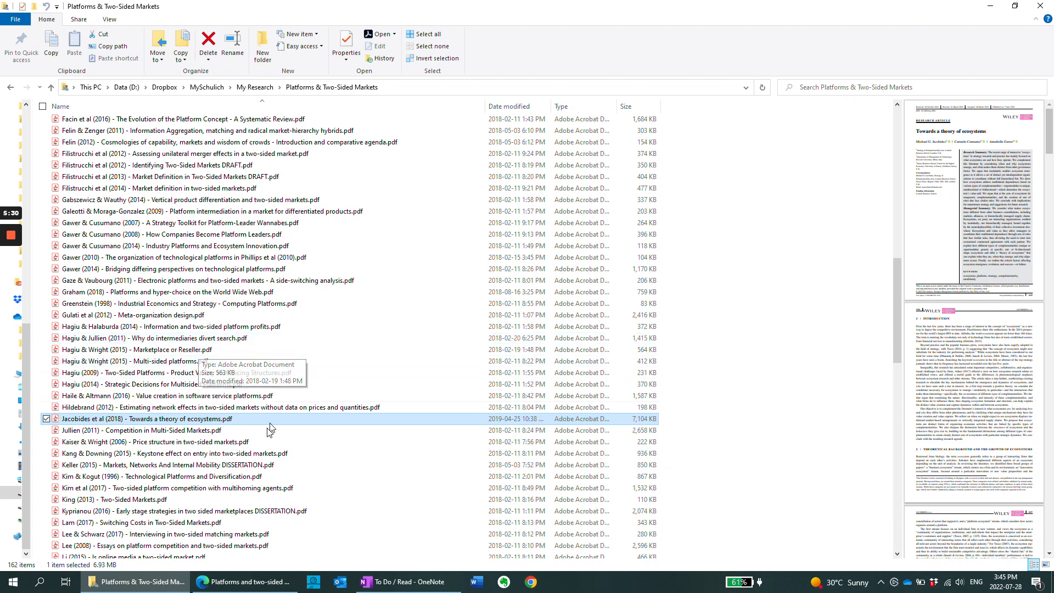
{"action": "scroll", "coordinate": [258, 434], "scroll_direction": "down", "scroll_amount": 6}
{"action": "scroll", "coordinate": [260, 436], "scroll_direction": "down", "scroll_amount": 3}
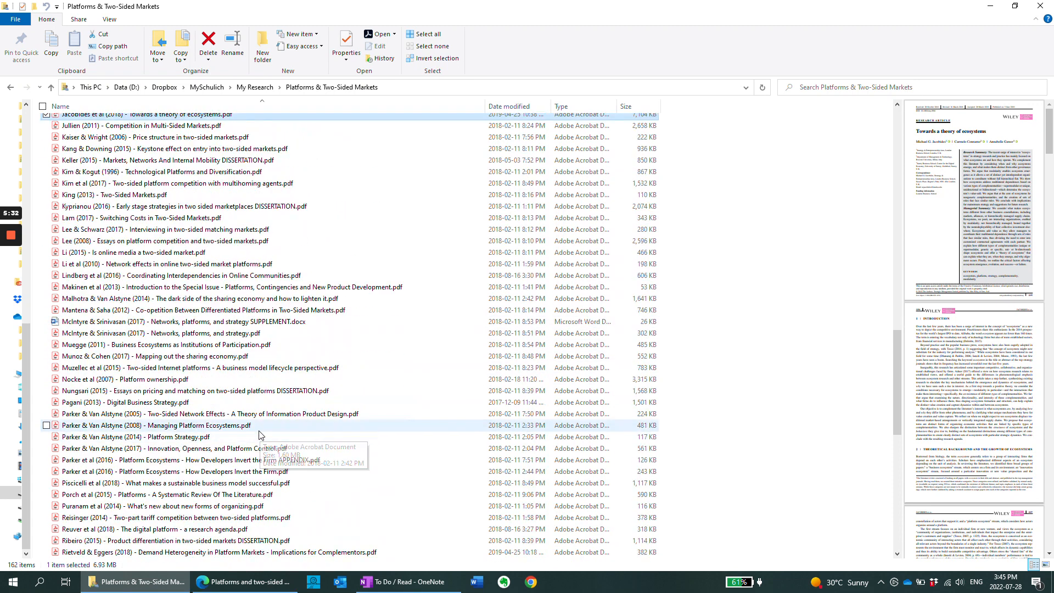
{"action": "scroll", "coordinate": [44, 367], "scroll_direction": "down", "scroll_amount": 3}
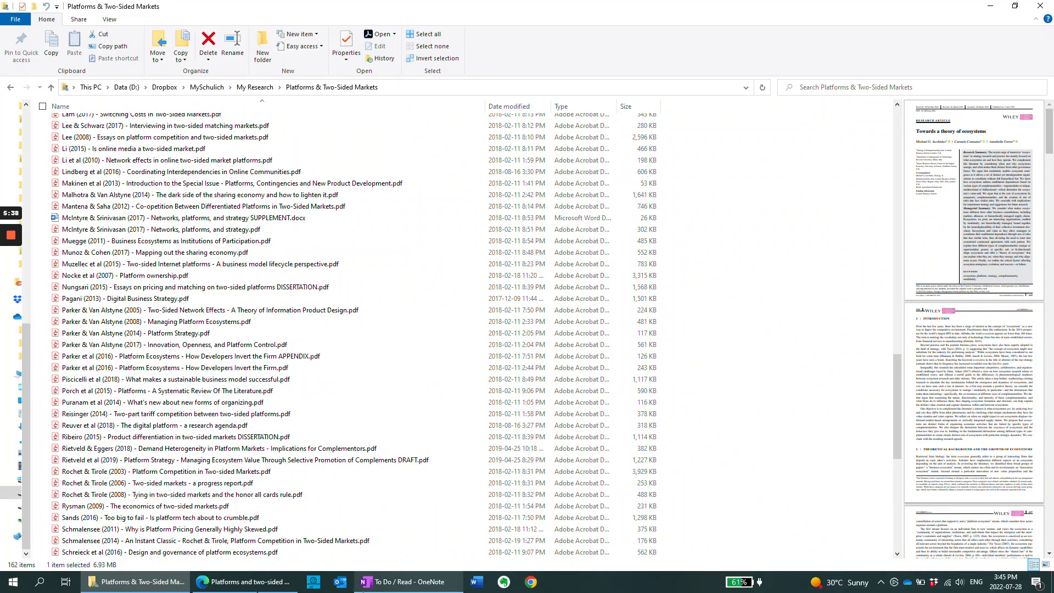
- Copy the file name of the Rochet & Tirole (2006) progress report article without its extension
{"action": "left_click", "coordinate": [236, 581]}
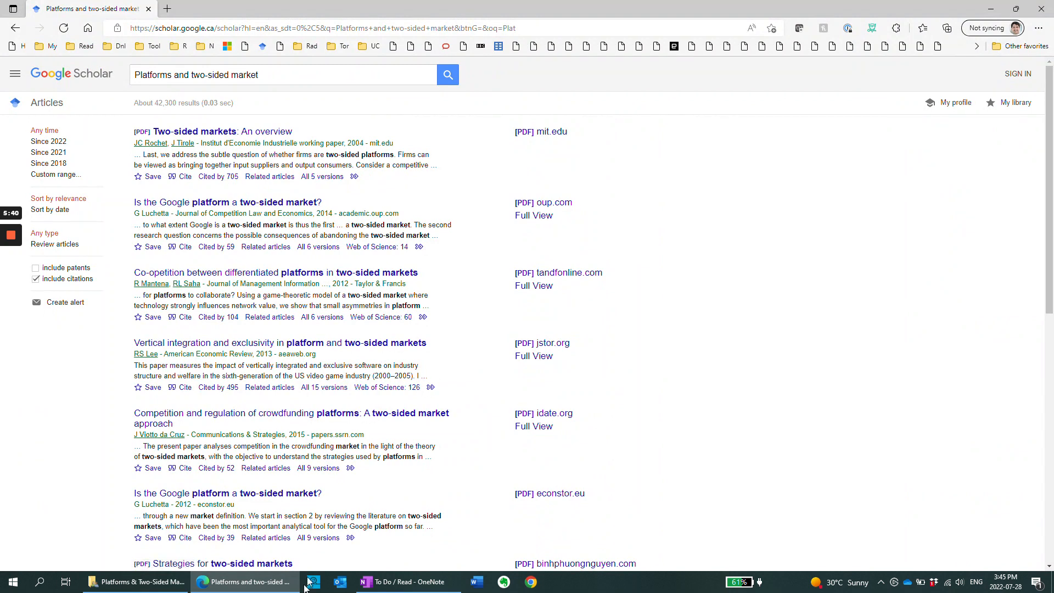
{"action": "left_click", "coordinate": [277, 581]}
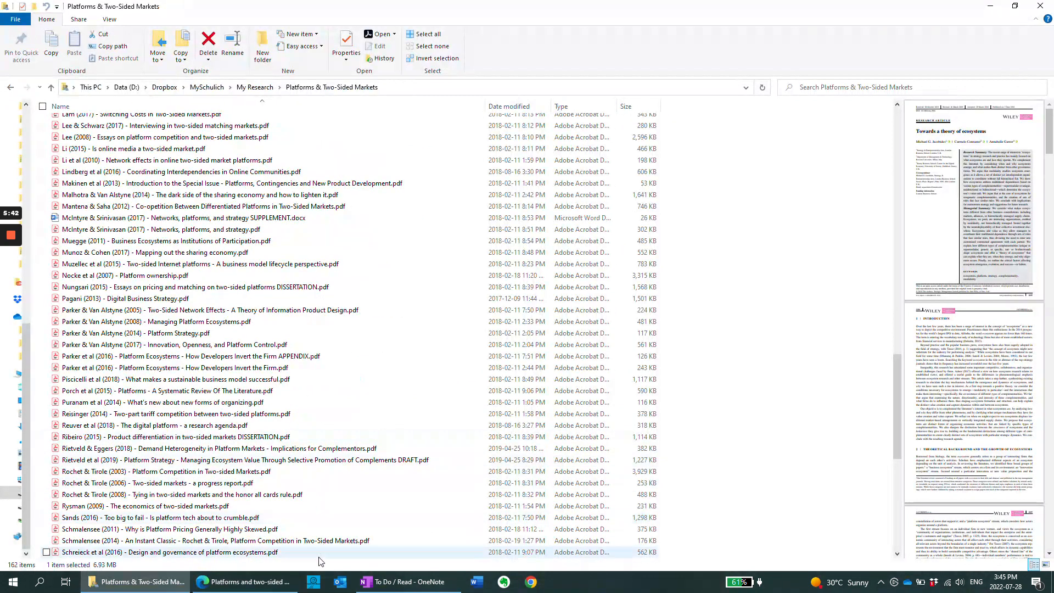
{"action": "left_click", "coordinate": [133, 484]}
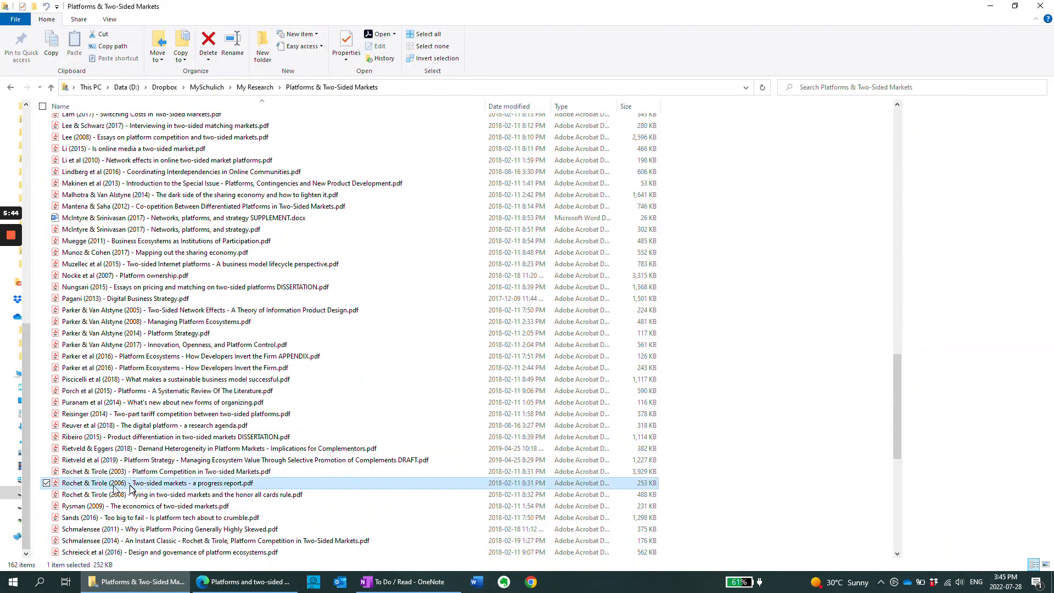
{"action": "left_click", "coordinate": [114, 487]}
{"action": "key", "text": "ctrl+c"}
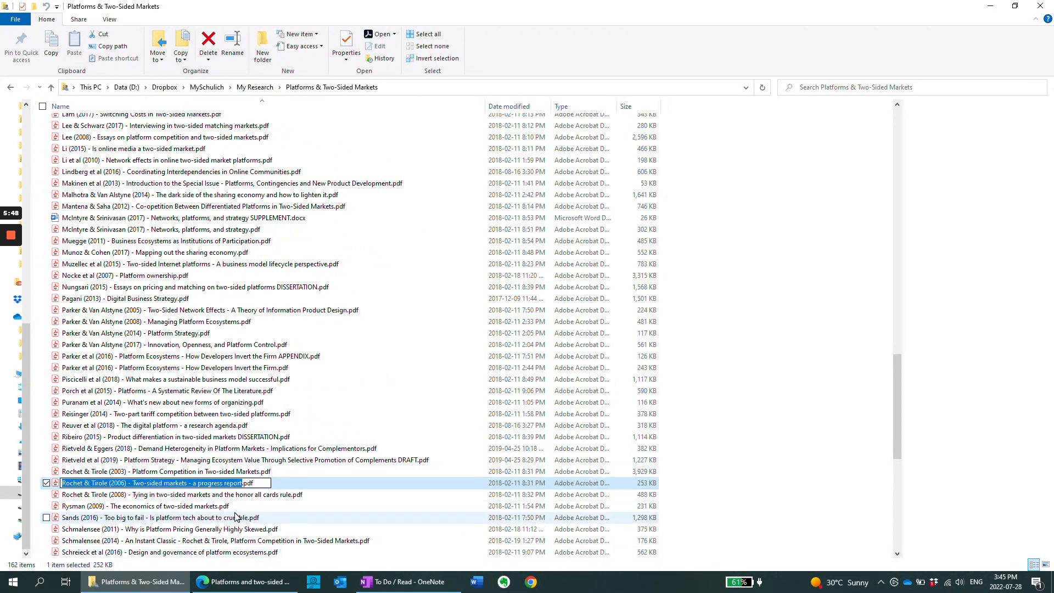
- Switch to OneNote and add the heading ++++++++Platforms below the keyword list, separated by a blank line
{"action": "left_click", "coordinate": [411, 586]}
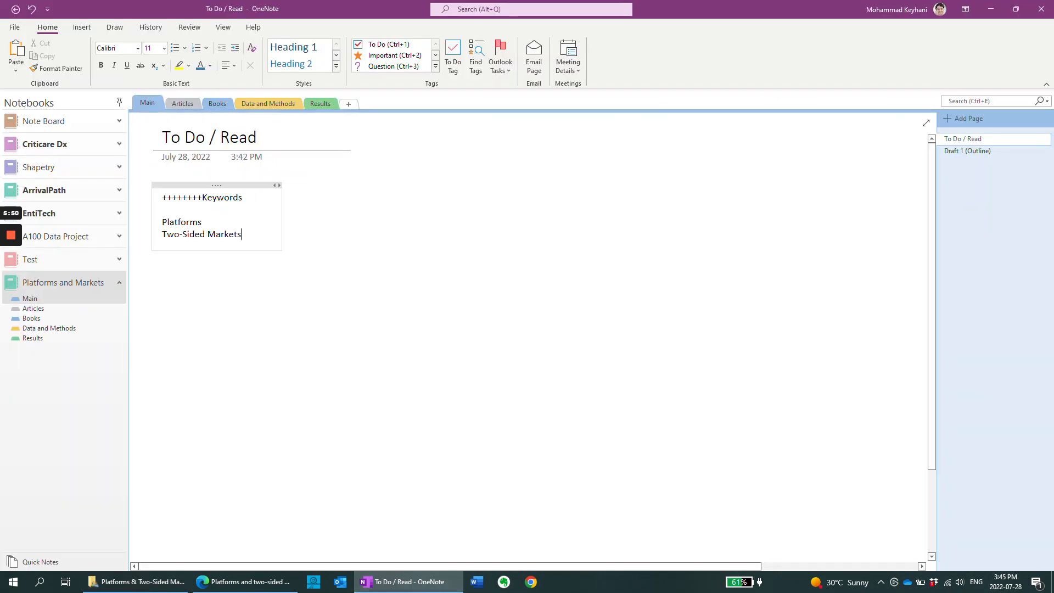
{"action": "key", "text": "Return"}
{"action": "key", "text": "Return"}
{"action": "key", "text": "Return"}
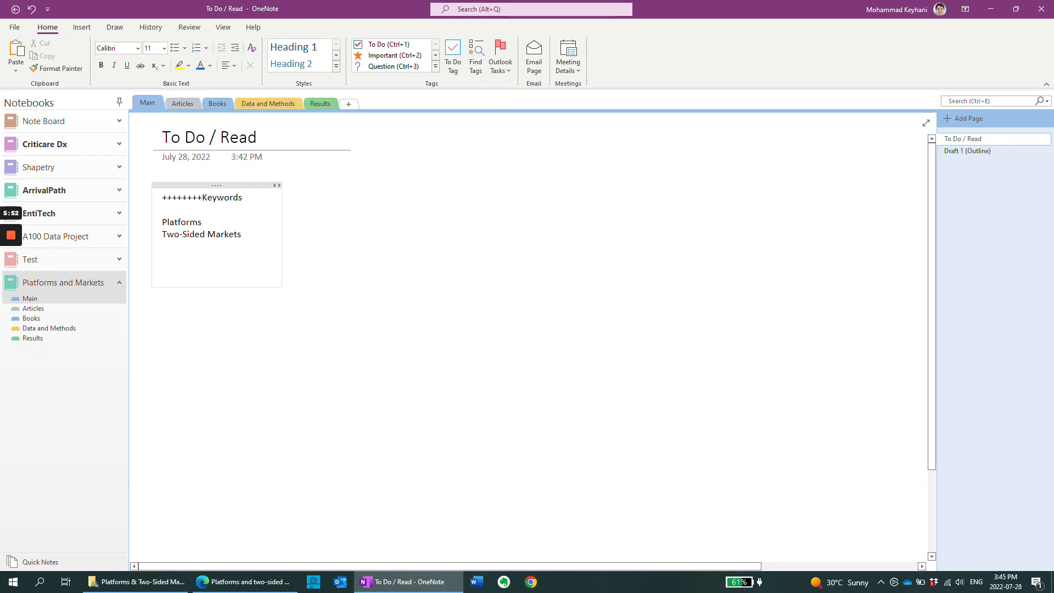
{"action": "key", "text": "BackSpace"}
{"action": "type", "text": "++++++++"}
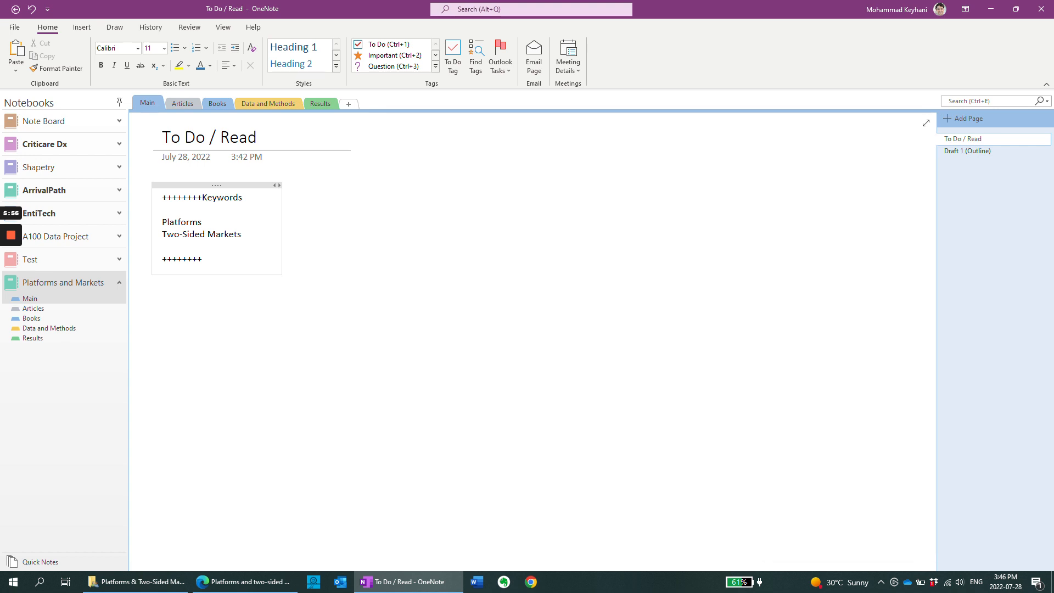
{"action": "type", "text": "Platforms"}
- Paste the copied article name below the Platforms heading, with blank lines before and after it
{"action": "key", "text": "Return"}
{"action": "key", "text": "Return"}
{"action": "key", "text": "ctrl+v"}
{"action": "key", "text": "Return"}
{"action": "key", "text": "Return"}
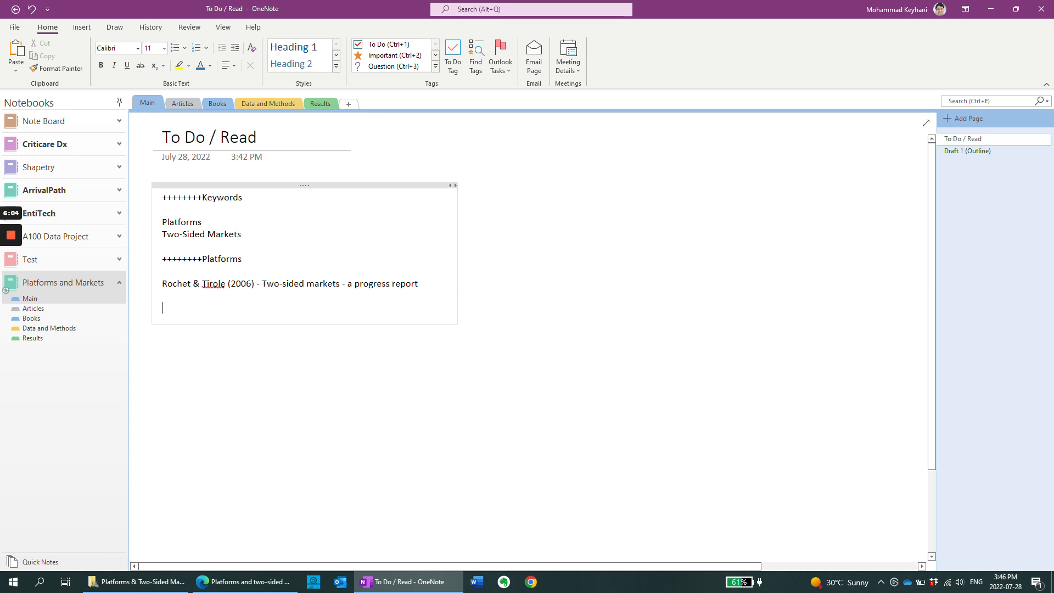
- Insert the subheading ++Classics directly above the Rochet & Tirole (2006) entry
{"action": "left_click", "coordinate": [163, 272]}
{"action": "key", "text": "Return"}
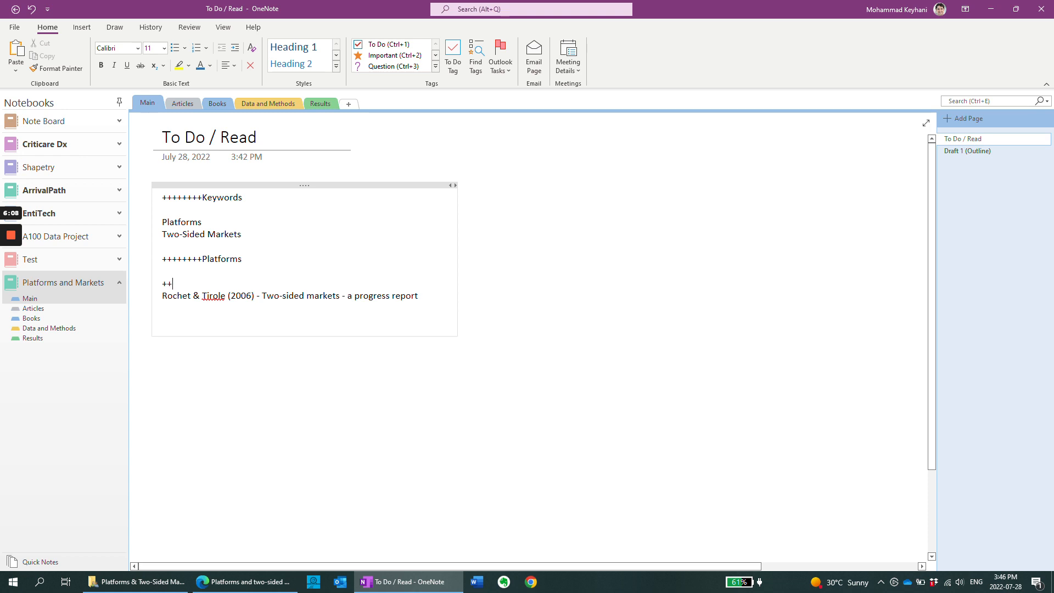
{"action": "type", "text": "++Classics"}
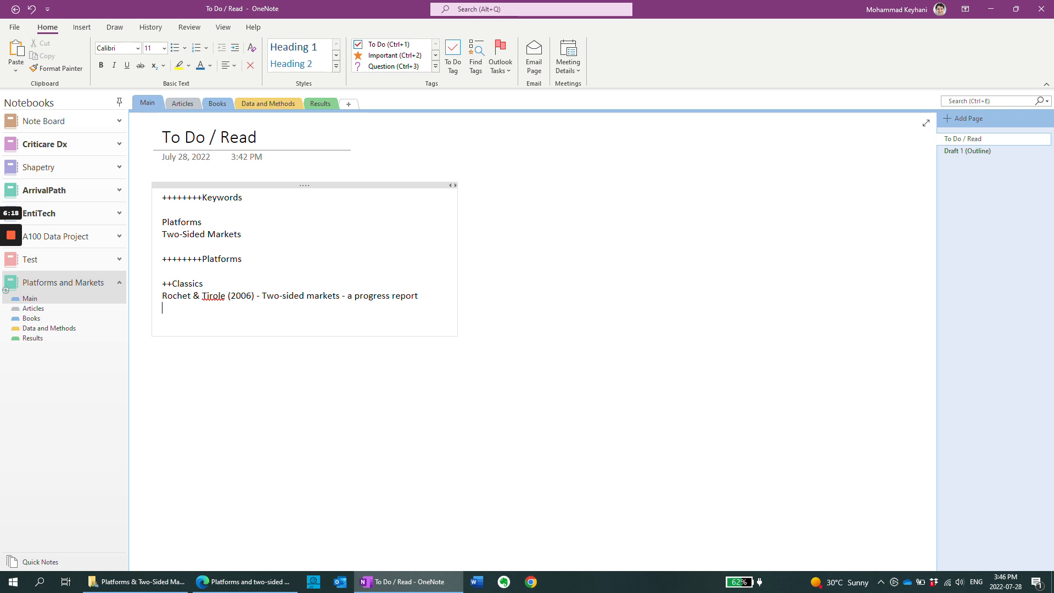
- Replace the Classics block with the prepared reading list grouped under ++Classics, ++Reviews, ++Cases, ++Theory / Essays and ++Empirical Studies, ending with blank lines
{"action": "key", "text": "alt+Tab"}
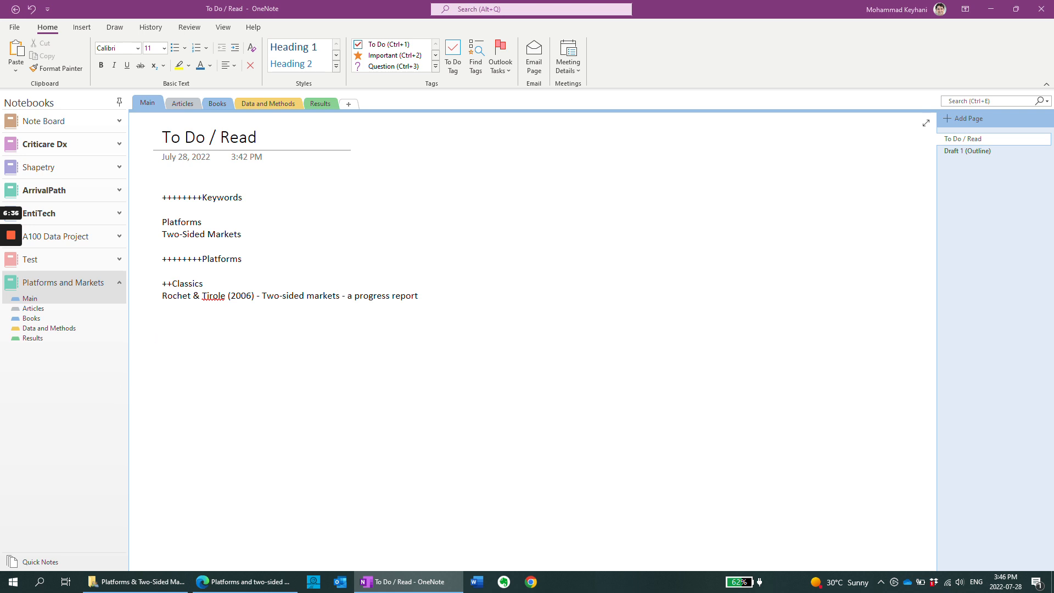
{"action": "left_click_drag", "start_coordinate": [167, 283], "coordinate": [420, 296]}
{"action": "type", "text": "++Classics Rochet & Tirole (2006) - Two-sided markets - a progress report  ++Reviews Rysman (2009) - The economics of two-sided markets Reuver et al (2018) - The digital platform - a research agenda  ++Cases  ++Theory / Essays Parker & Van Alstyne (2005) - Two-Sided Network Effects - A Theory of Information Product Design  ++Empirical Studies Tiwana (2015) - Evolutionary Competition in Platform Ecosystems"}
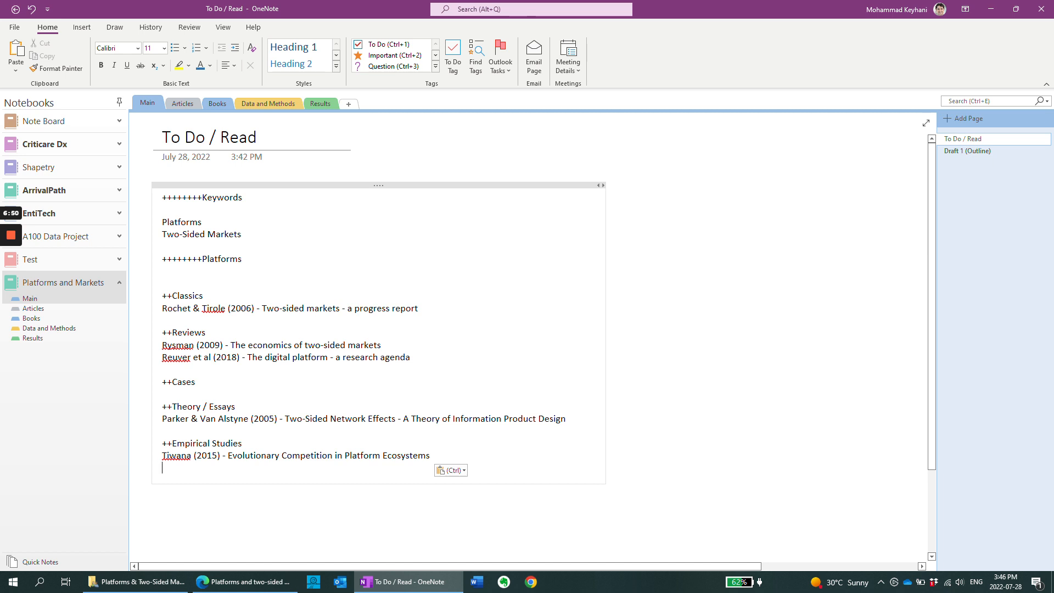
{"action": "key", "text": "Return"}
{"action": "key", "text": "Return"}
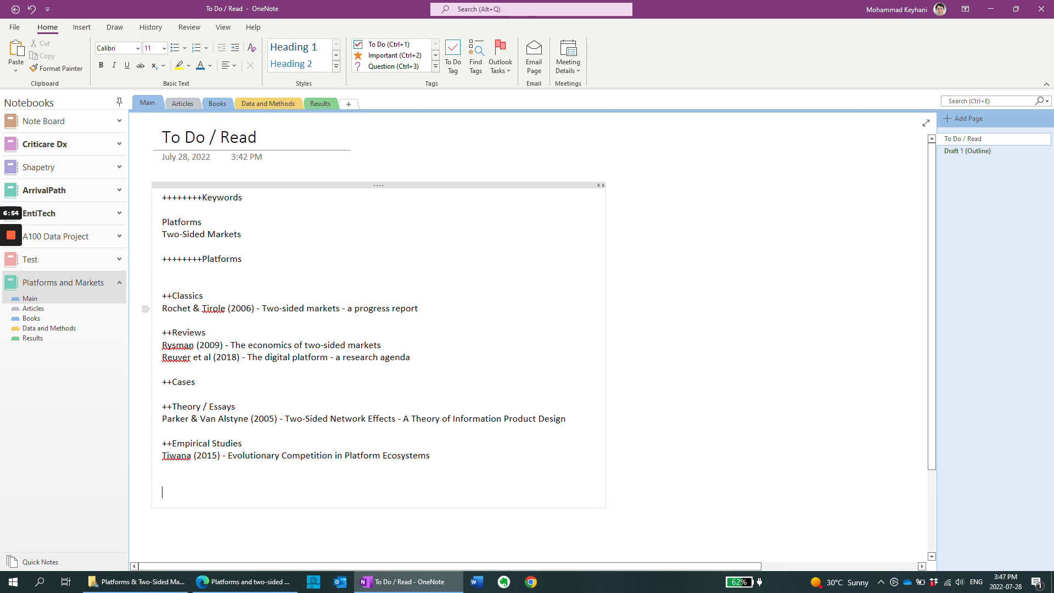
- Remove the extra blank line above the Classics subheading and bold the Rysman (2009) entry under Reviews
{"action": "left_click", "coordinate": [163, 283]}
{"action": "key", "text": "BackSpace"}
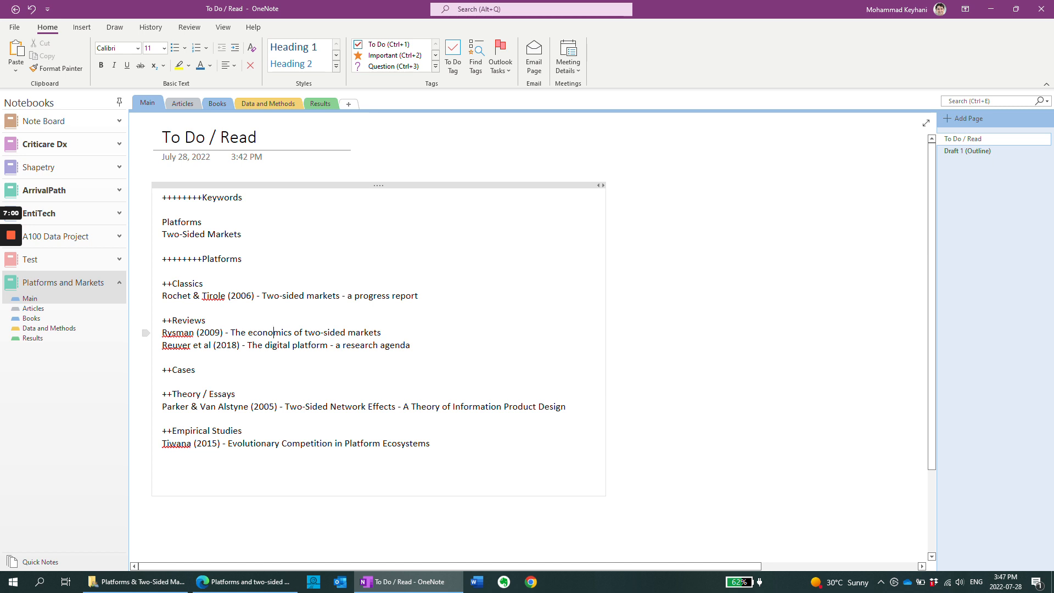
{"action": "triple_click", "coordinate": [277, 334]}
{"action": "key", "text": "ctrl+b"}
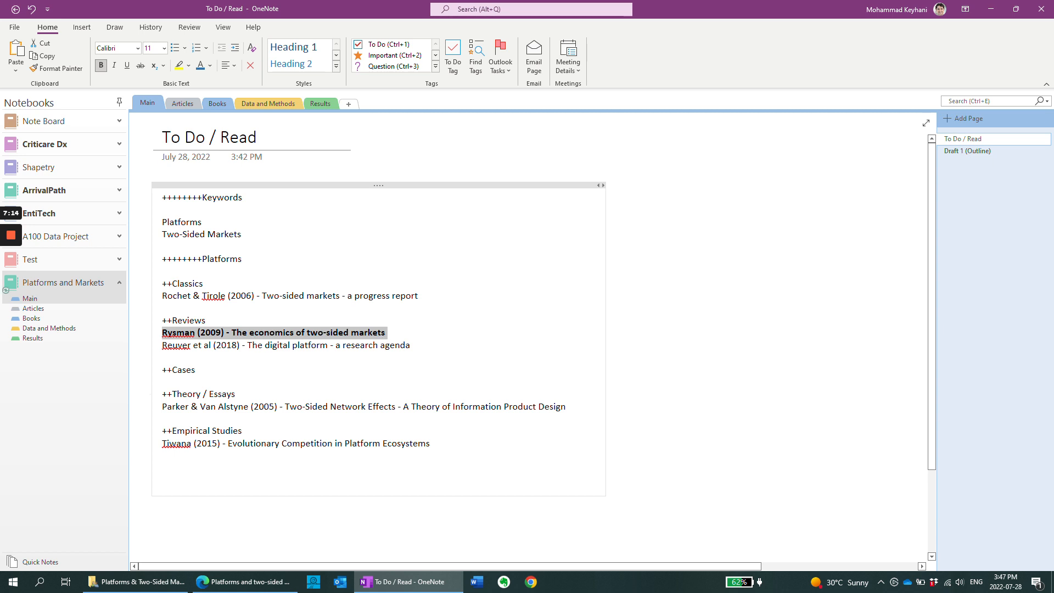
- Mark the Rysman (2009) entry under Reviews with a To Do checkbox tag and remove its bold formatting
{"action": "left_click", "coordinate": [222, 332]}
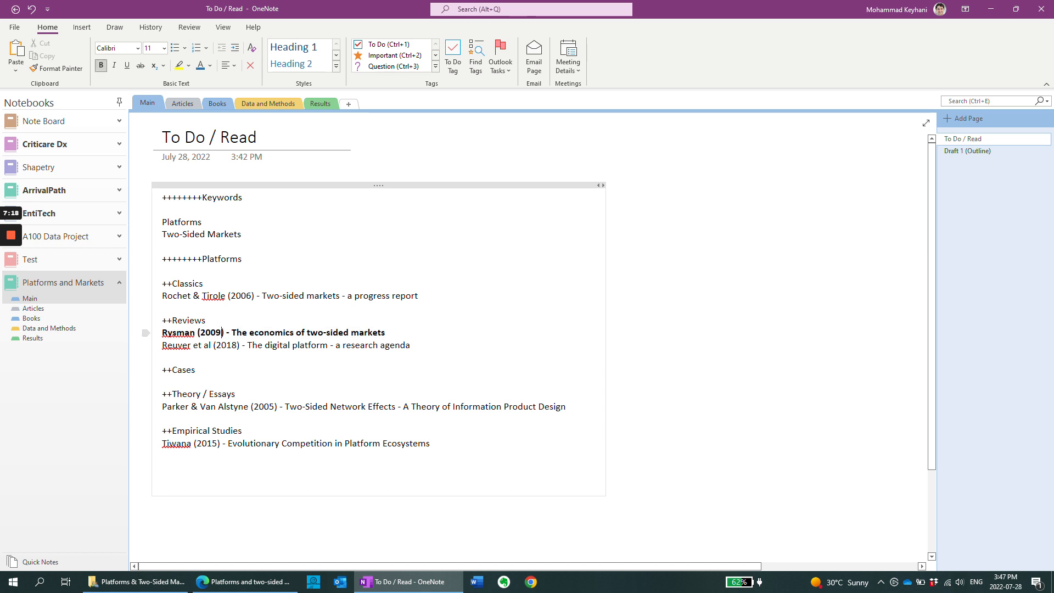
{"action": "triple_click", "coordinate": [244, 332]}
{"action": "key", "text": "ctrl+1"}
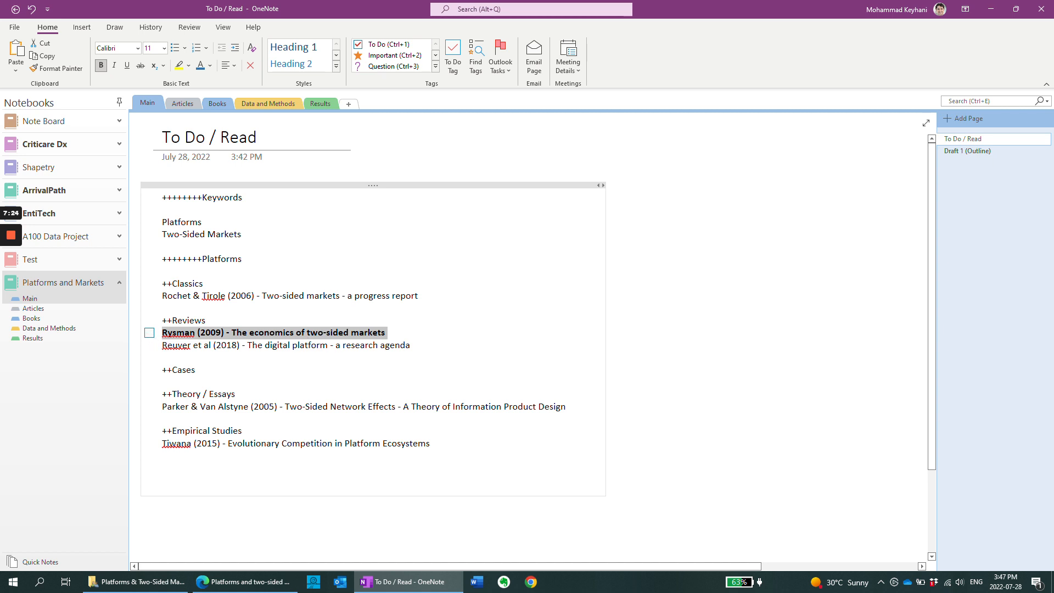
{"action": "key", "text": "ctrl+b"}
{"action": "key", "text": "Right"}
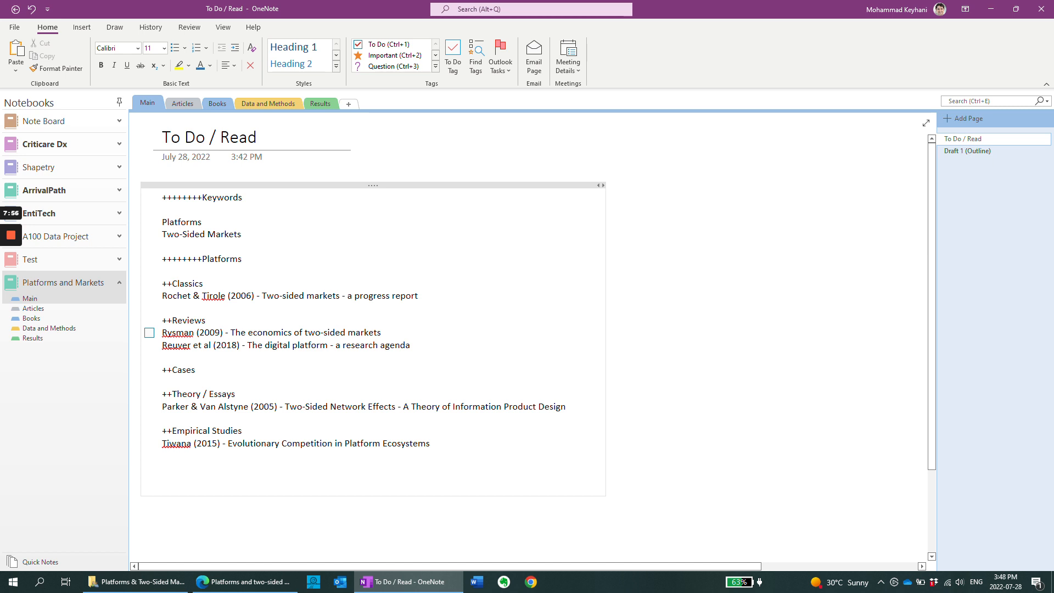
- Add the heading ++++++++Innovation in Platforms below the Tiwana (2015) entry at the end of the list
{"action": "left_click", "coordinate": [304, 296]}
{"action": "left_click", "coordinate": [419, 296]}
{"action": "left_click", "coordinate": [163, 480]}
{"action": "key", "text": "BackSpace"}
{"action": "type", "text": "++++++++Innov"}
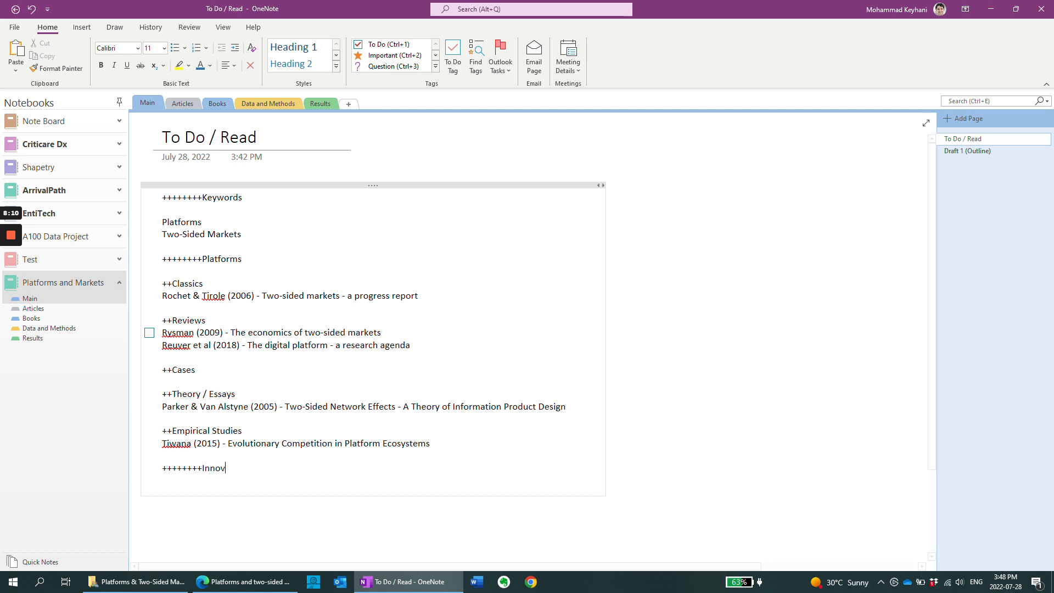
{"action": "type", "text": "ation in Platform"}
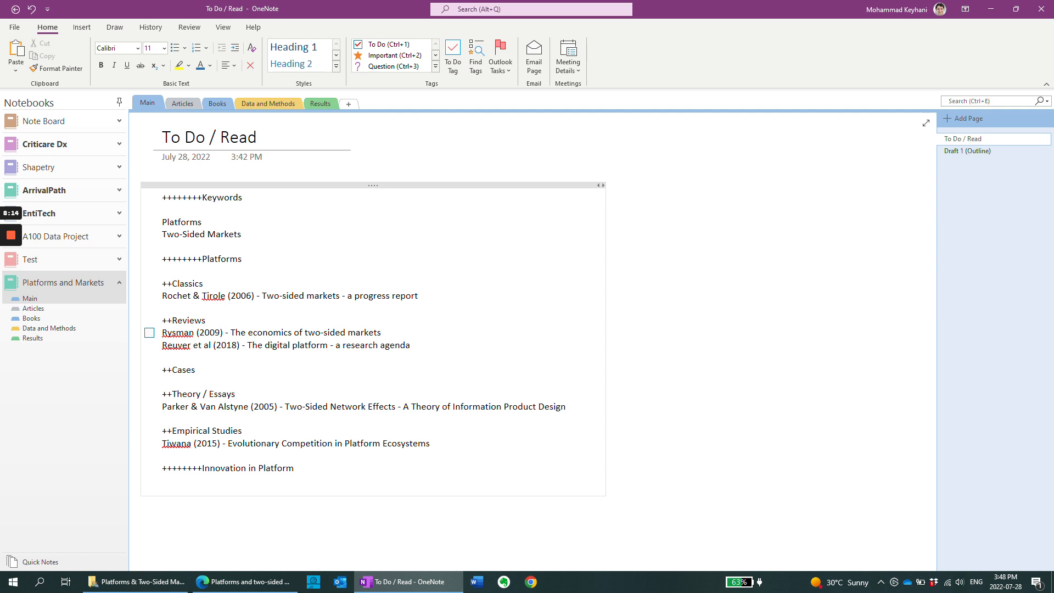
{"action": "scroll", "coordinate": [374, 330], "scroll_direction": "down", "scroll_amount": 3}
- Switch to Google Scholar in the browser, search for "Innovation in Platforms and two-sided market" and look through the first page of results
{"action": "left_click", "coordinate": [247, 582]}
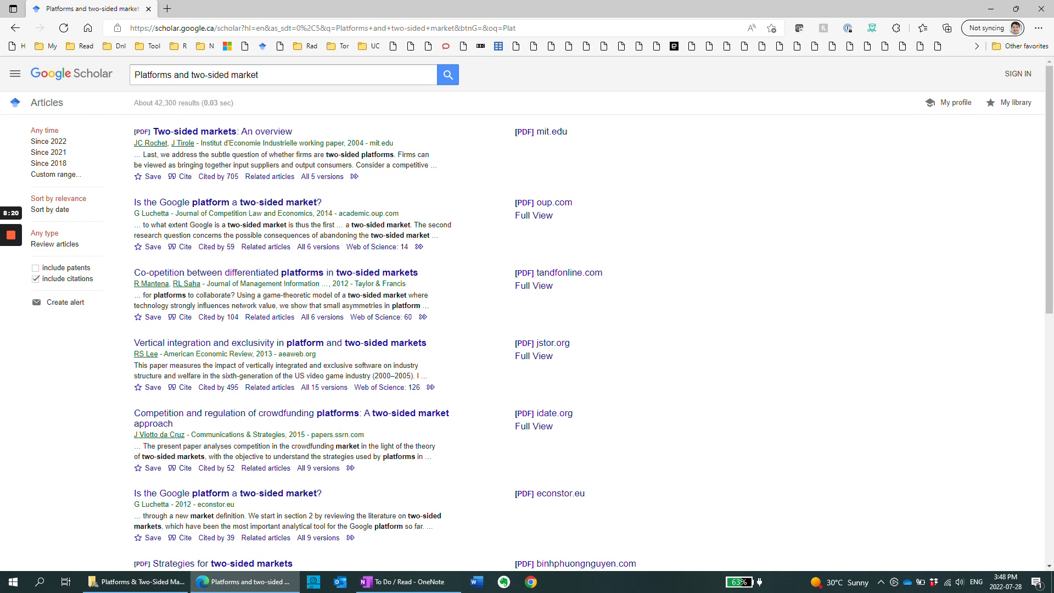
{"action": "left_click", "coordinate": [258, 74]}
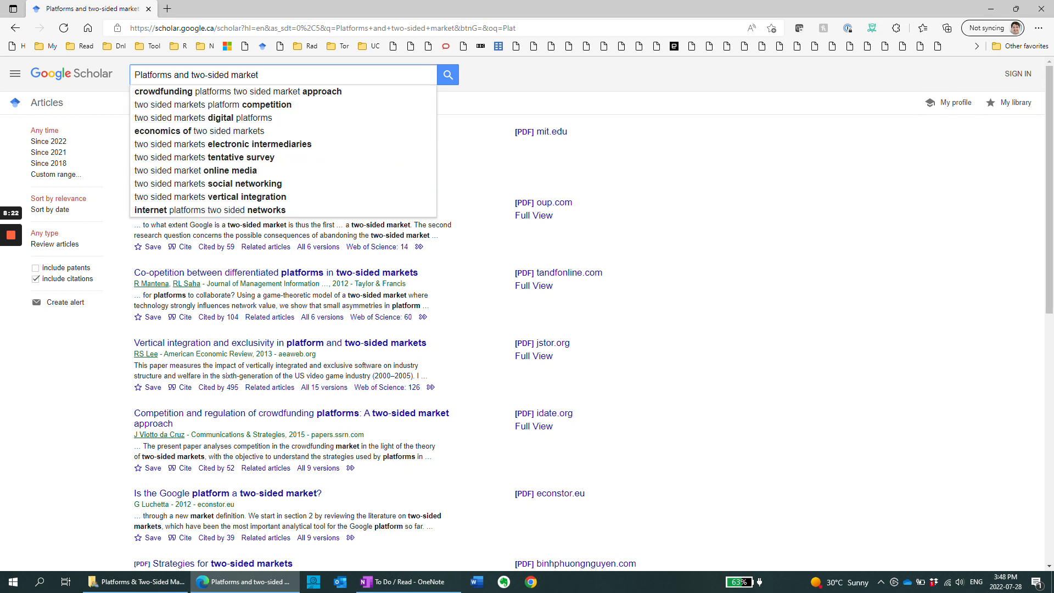
{"action": "key", "text": "Home"}
{"action": "type", "text": "Innovation in"}
{"action": "key", "text": "Return"}
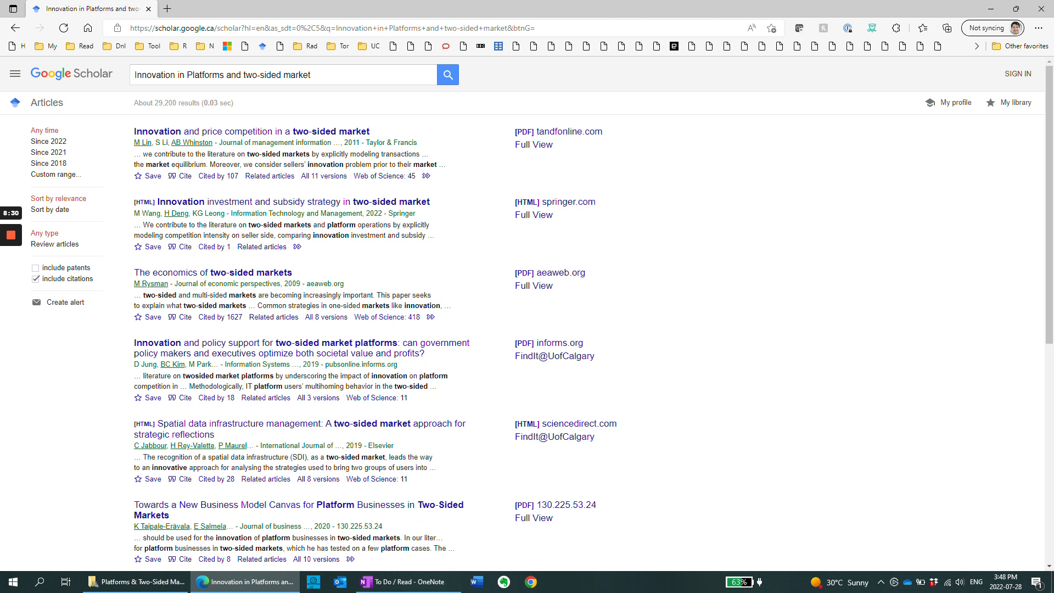
{"action": "scroll", "coordinate": [205, 359], "scroll_direction": "down", "scroll_amount": 7}
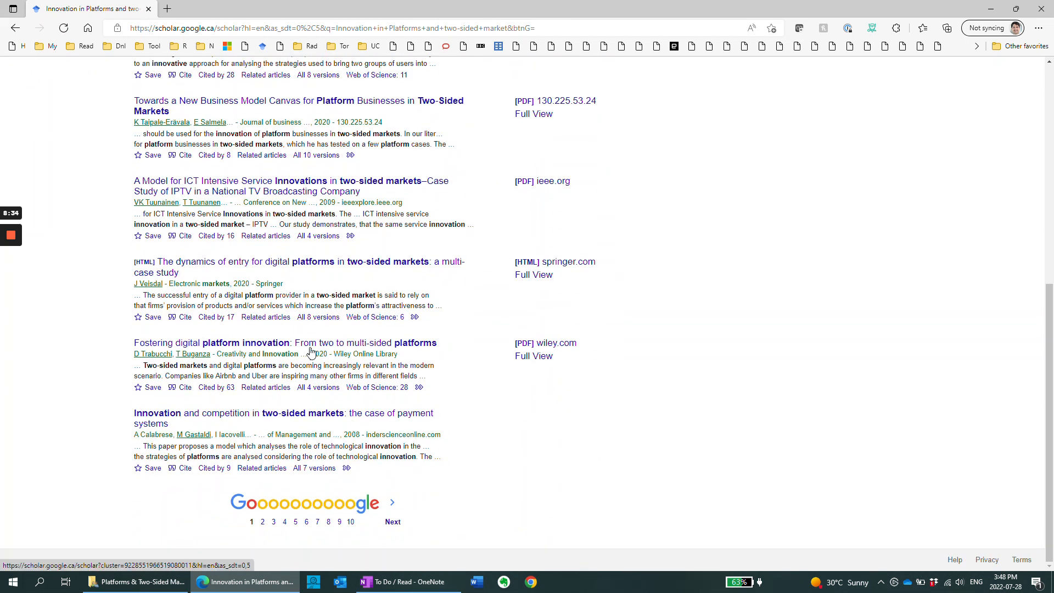
{"action": "scroll", "coordinate": [316, 330], "scroll_direction": "up", "scroll_amount": 8}
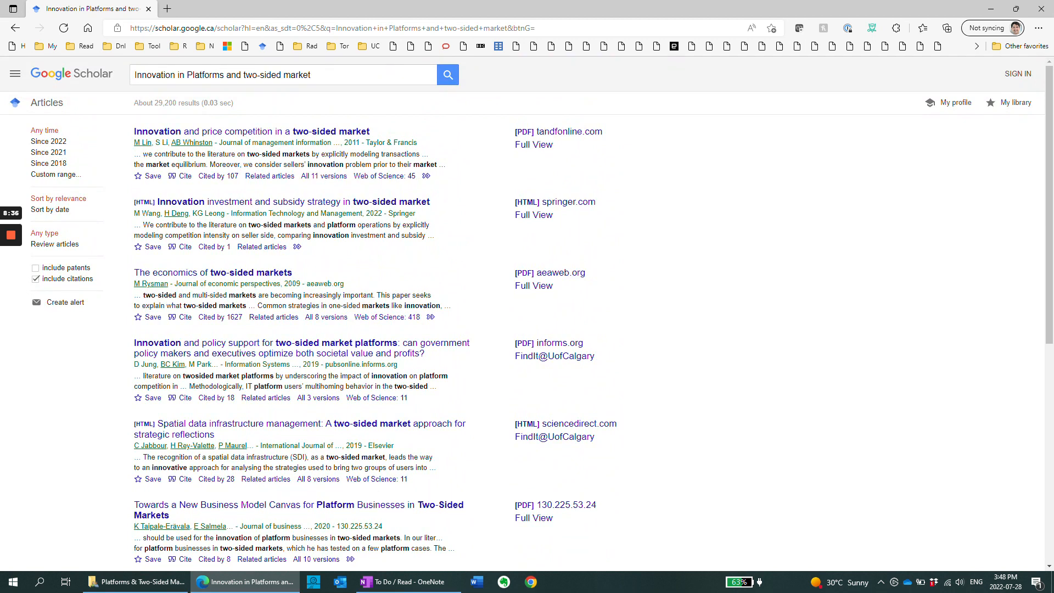
{"action": "scroll", "coordinate": [270, 510], "scroll_direction": "down", "scroll_amount": 3}
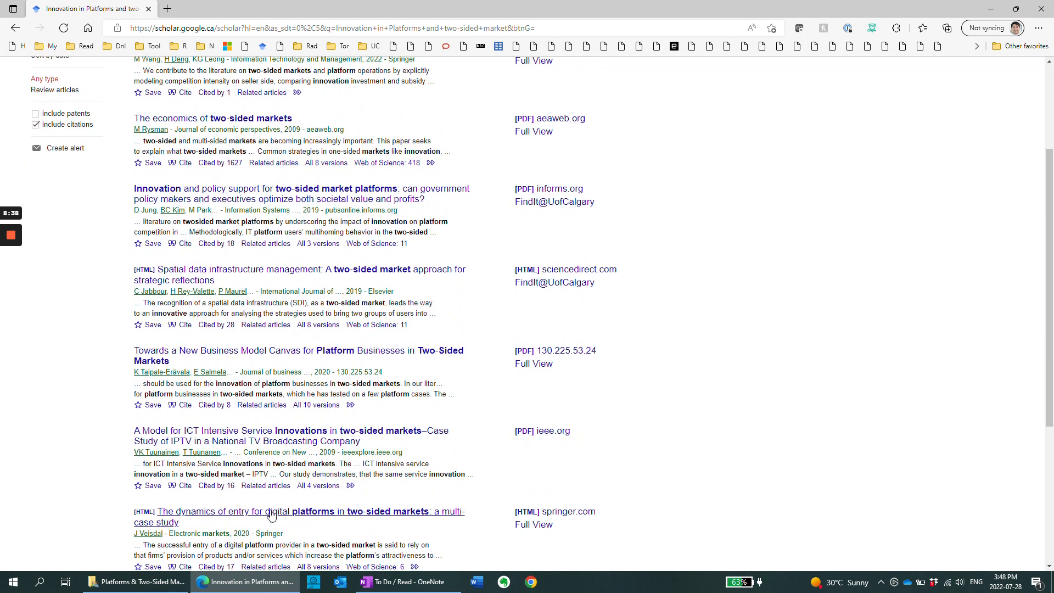
{"action": "scroll", "coordinate": [369, 472], "scroll_direction": "down", "scroll_amount": 5}
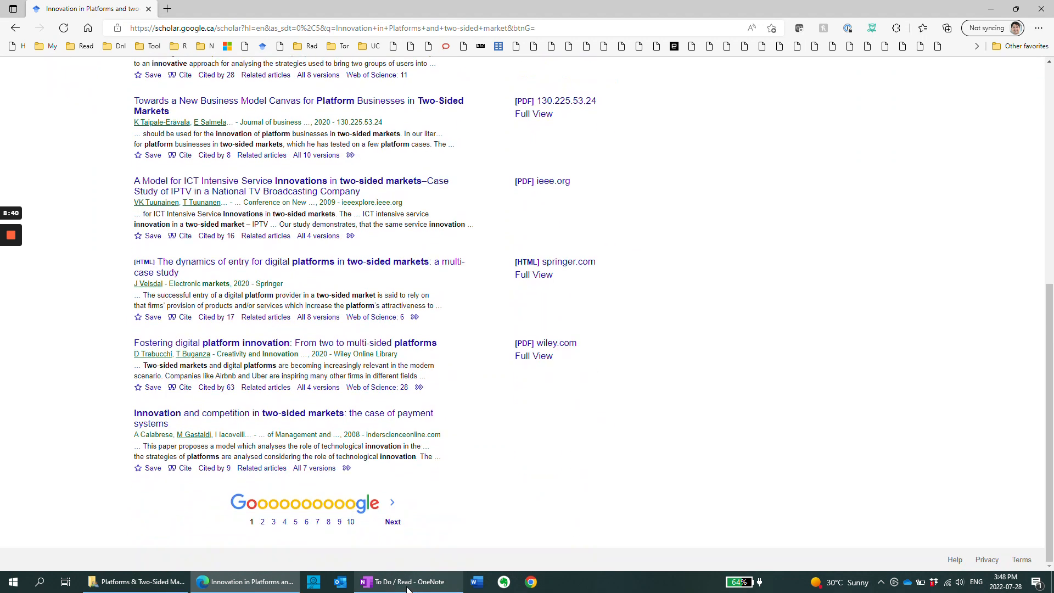
{"action": "scroll", "coordinate": [426, 551], "scroll_direction": "up", "scroll_amount": 8}
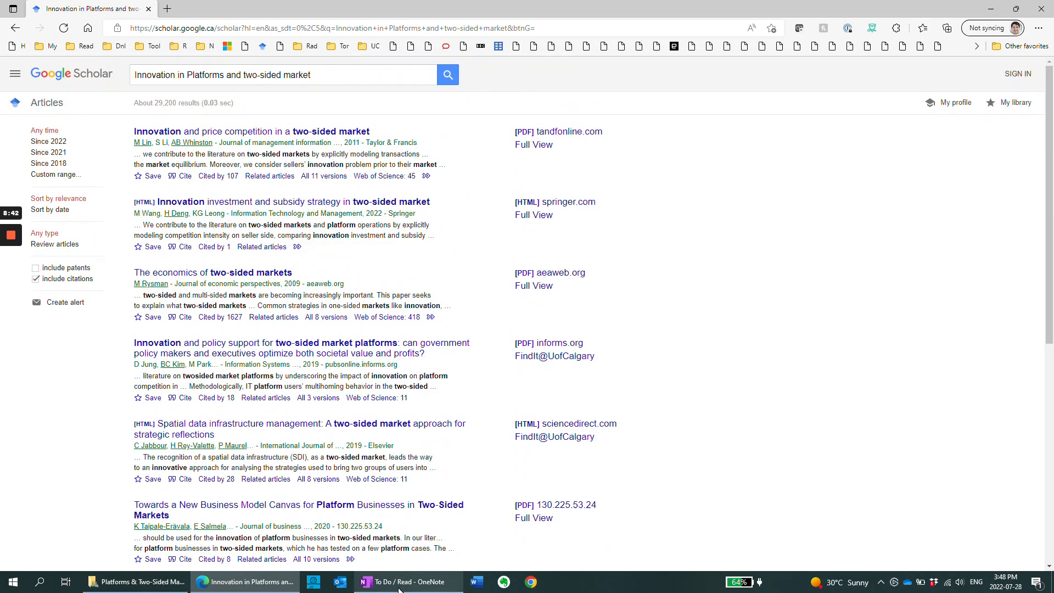
- Switch to OneNote and paste the prepared ++++++++Innovation Toolkits heading with its Franke and Von Hippel articles below the Innovation in Platforms heading
{"action": "left_click", "coordinate": [409, 535]}
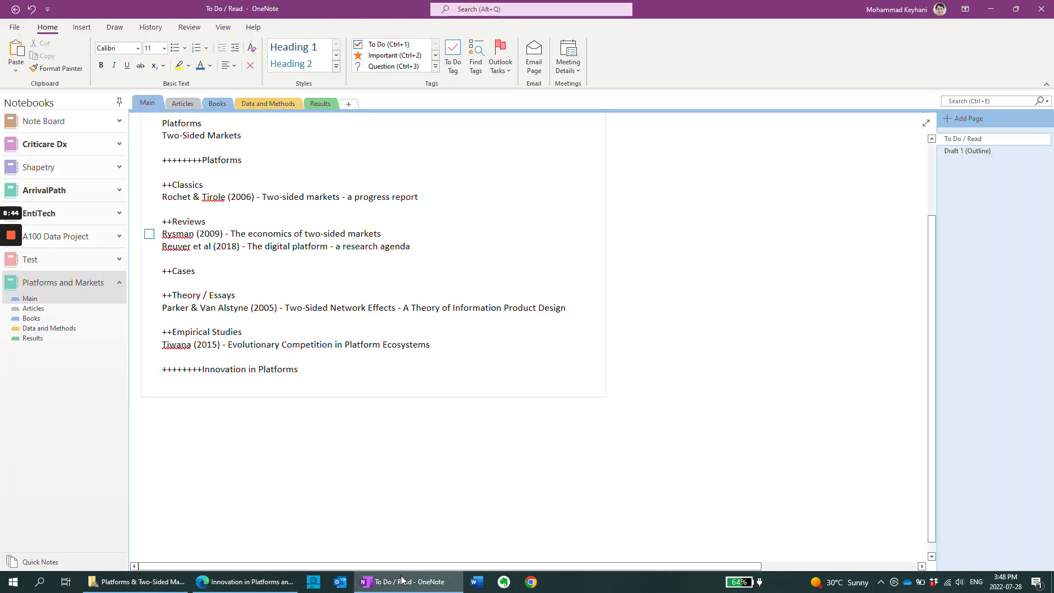
{"action": "scroll", "coordinate": [409, 340], "scroll_direction": "up", "scroll_amount": 1}
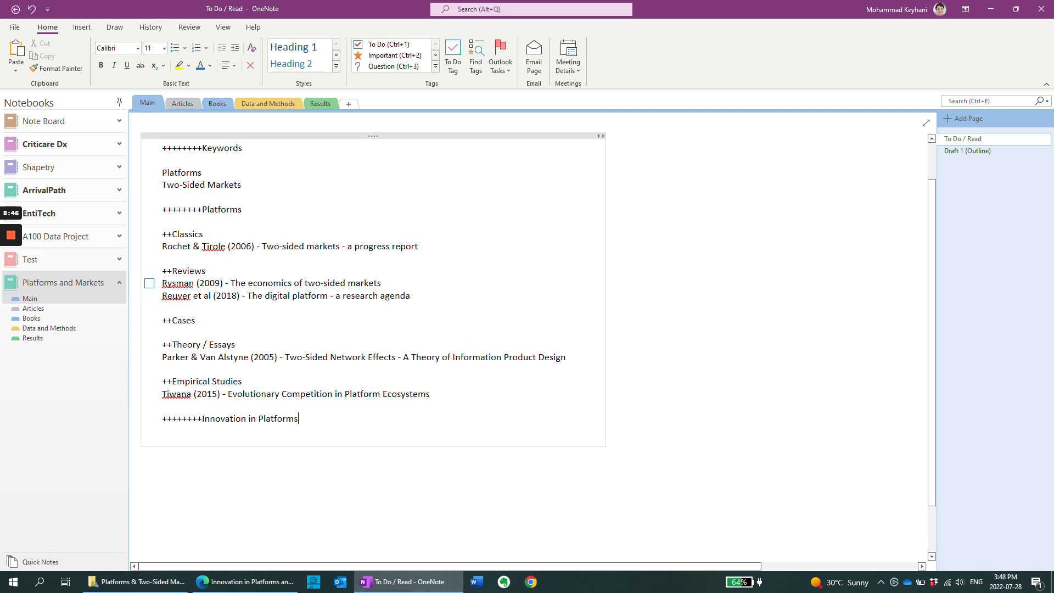
{"action": "key", "text": "Return"}
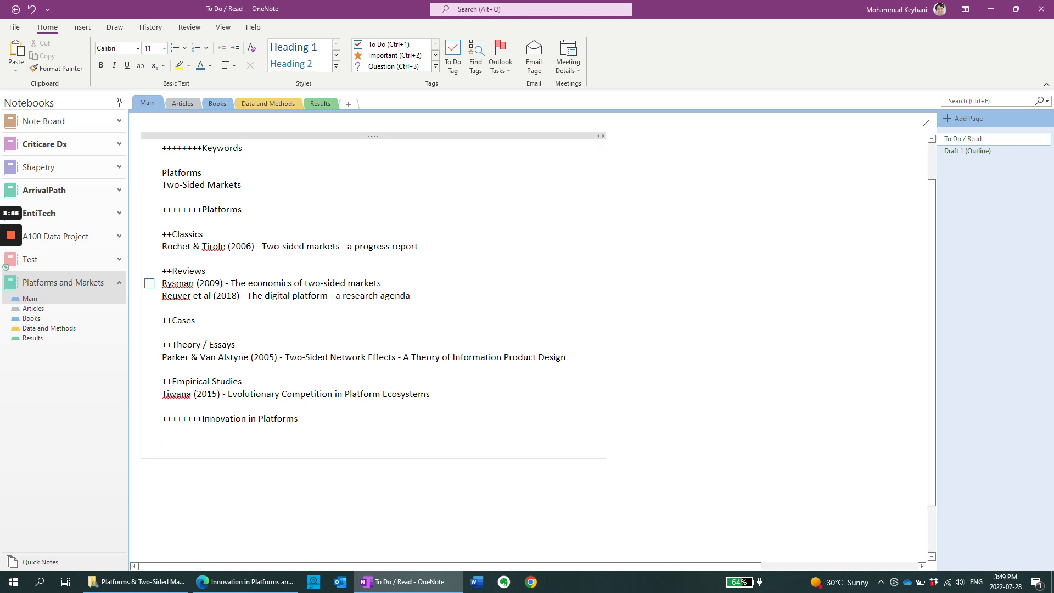
{"action": "type", "text": "++++++++Innovation Toolkits Franke & Piller (2004) - Value Creation by Toolkits for User Innovation and Design Franke & Schreier (2002) - Entrepreneurial Opportunities with Toolkits for User Innovation and Design Von Hippel (2009) - Democratizing Innovation - The Evolving Phenomenon of User Innovation Von Hippel (2001) - User toolkits for innovation"}
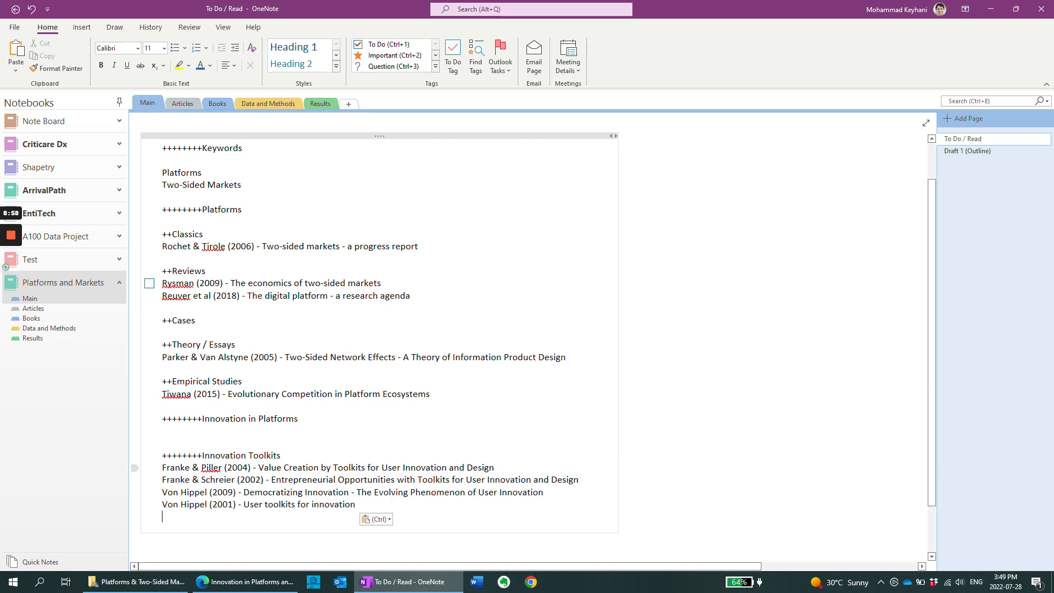
- Add the heading ++++++++Generativity after the Von Hippel (2001) entry, with blank lines before and after it
{"action": "scroll", "coordinate": [374, 330], "scroll_direction": "down", "scroll_amount": 1}
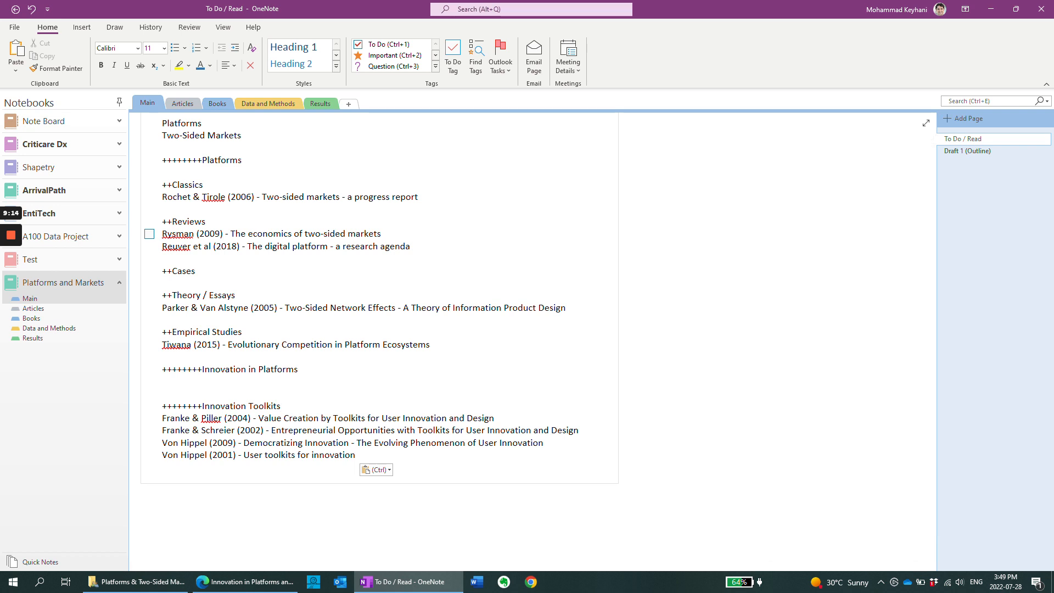
{"action": "left_click", "coordinate": [357, 455]}
{"action": "key", "text": "Return"}
{"action": "key", "text": "Return"}
{"action": "type", "text": "+++++++Generativity"}
{"action": "key", "text": "Return"}
{"action": "key", "text": "Return"}
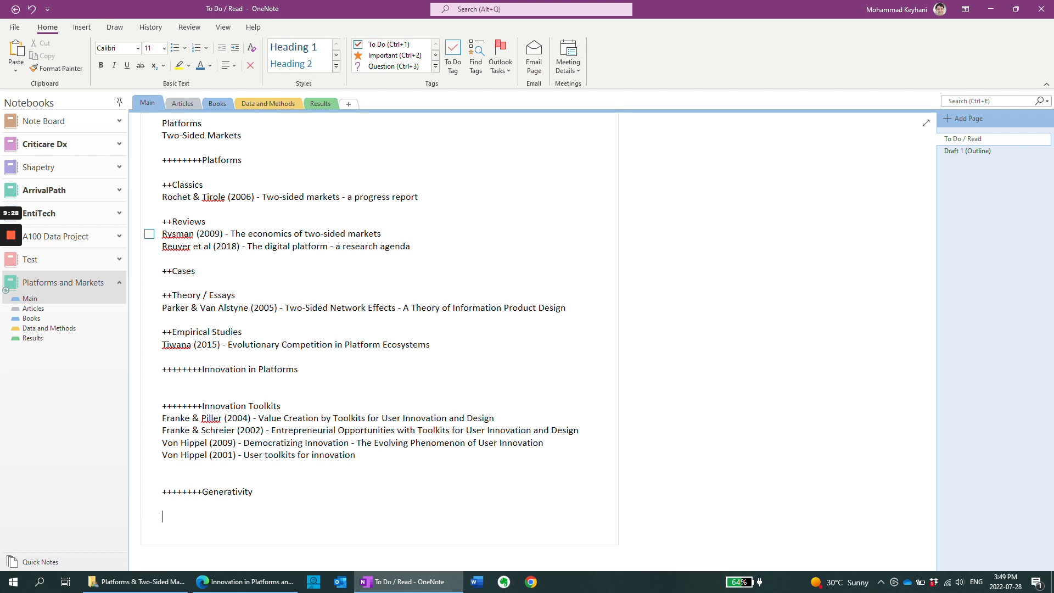
- Switch to Google Scholar in the browser and search for "generativity theory"
{"action": "left_click", "coordinate": [247, 582]}
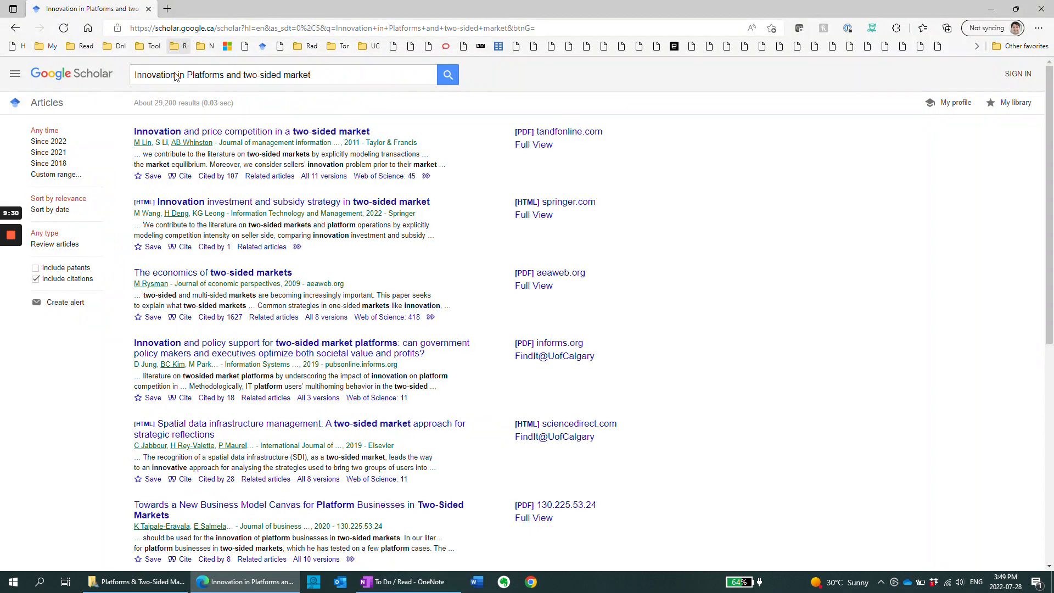
{"action": "left_click_drag", "start_coordinate": [313, 75], "coordinate": [104, 75]}
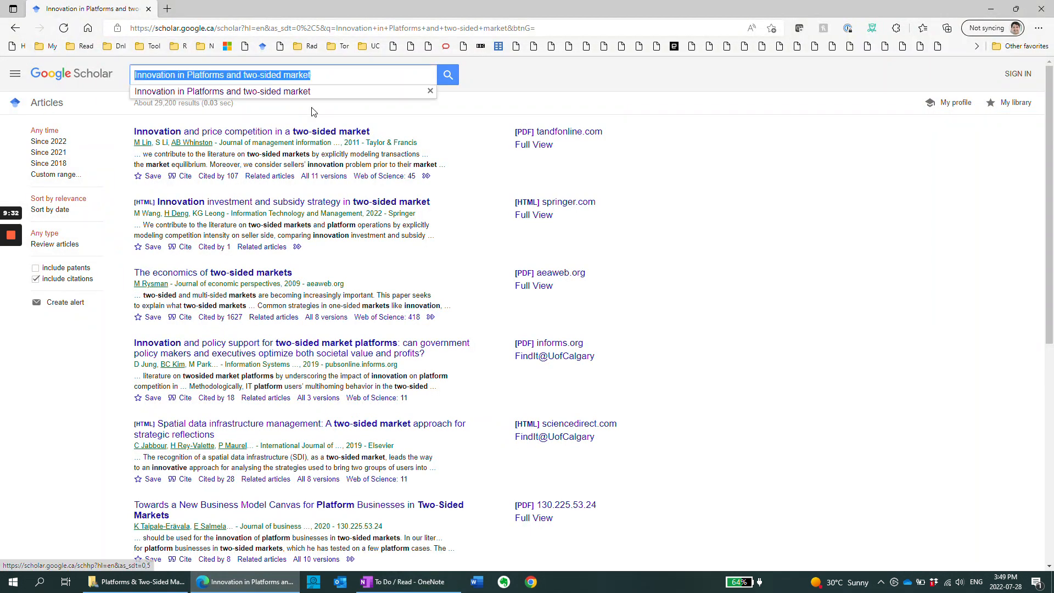
{"action": "type", "text": "generativity theory"}
{"action": "key", "text": "Return"}
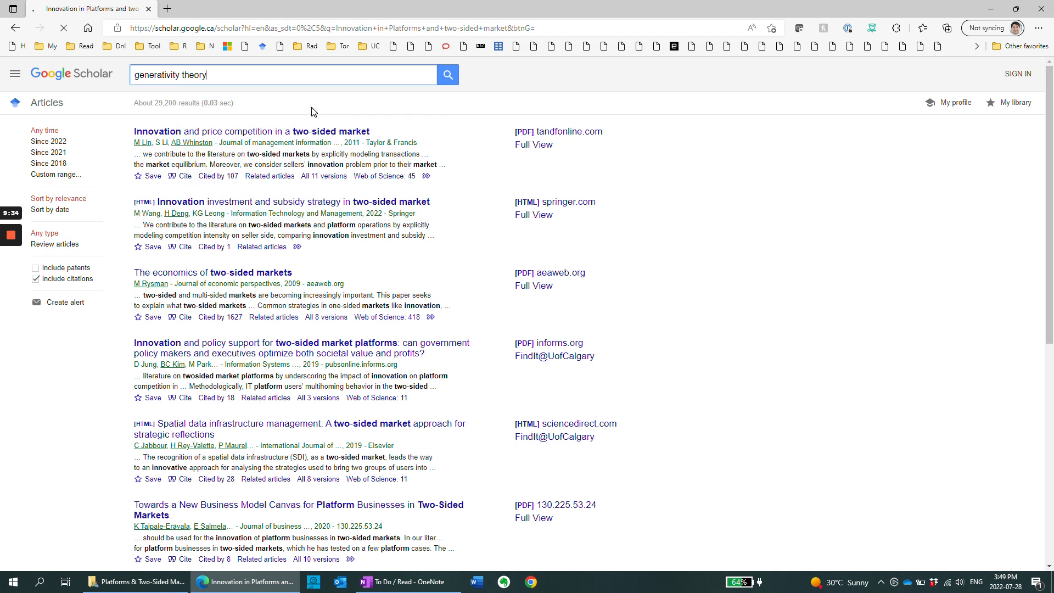
- Shorten the Scholar query to "generativity", run it and look through the results
{"action": "left_click_drag", "start_coordinate": [275, 76], "coordinate": [182, 75]}
{"action": "key", "text": "BackSpace"}
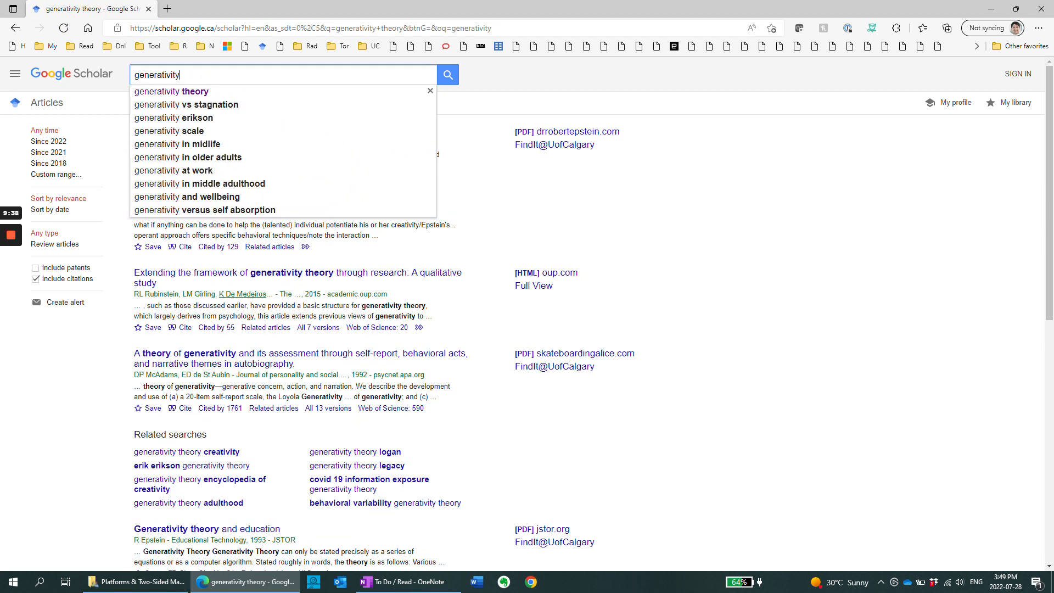
{"action": "key", "text": "Return"}
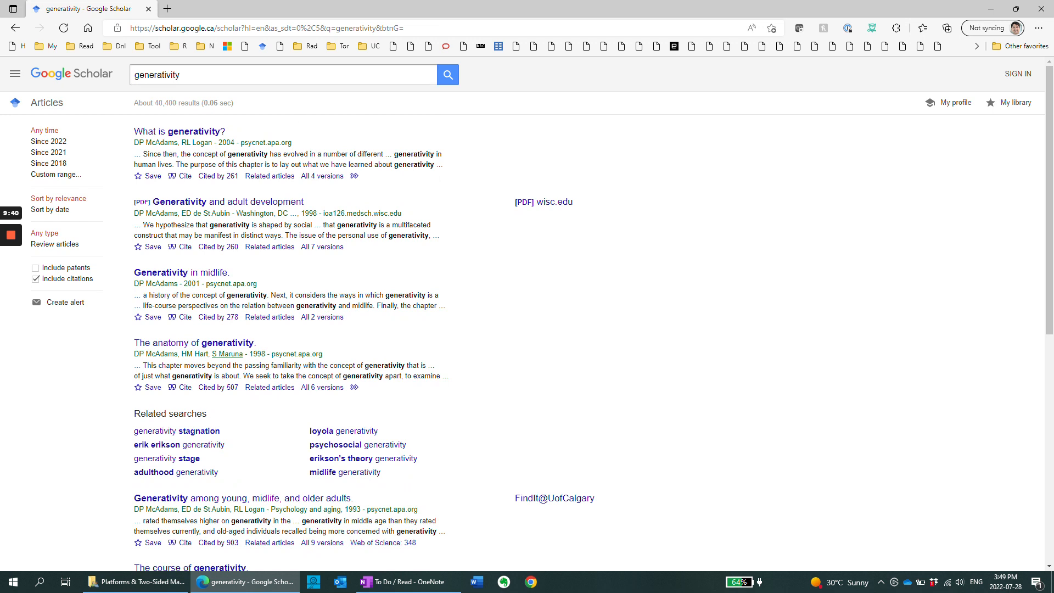
{"action": "scroll", "coordinate": [221, 226], "scroll_direction": "down", "scroll_amount": 4}
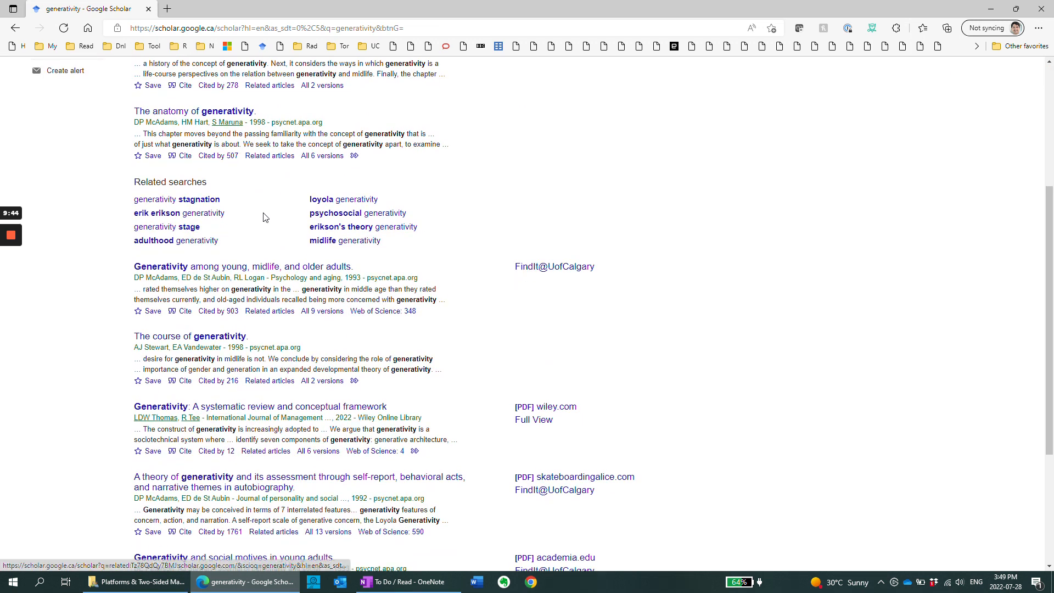
{"action": "scroll", "coordinate": [267, 267], "scroll_direction": "down", "scroll_amount": 3}
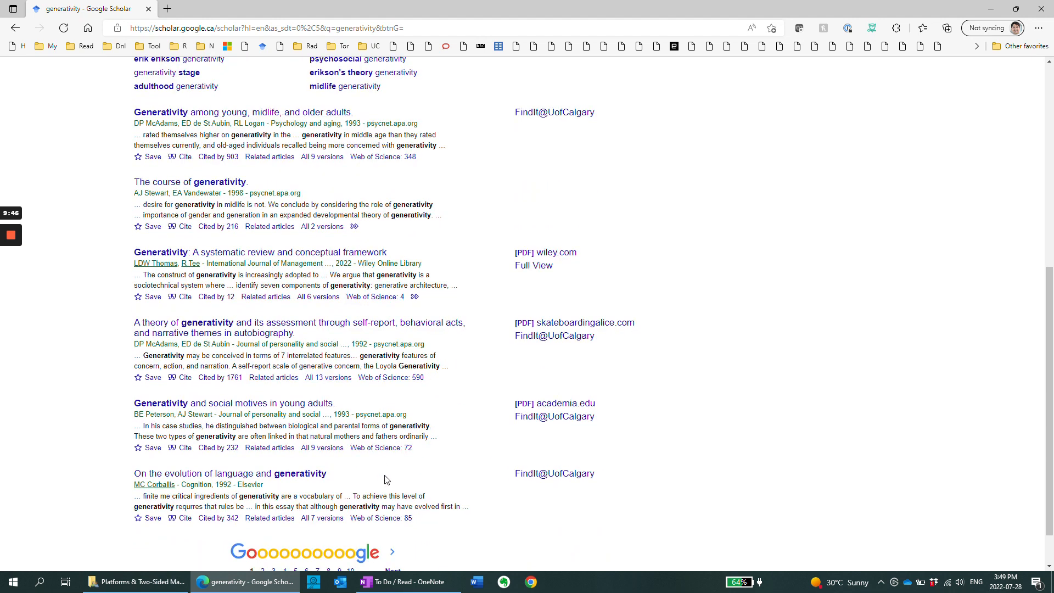
{"action": "scroll", "coordinate": [267, 267], "scroll_direction": "up", "scroll_amount": 7}
- Extend the Scholar query to "generativity in platforms", run it and look through the articles found
{"action": "left_click_drag", "start_coordinate": [189, 75], "coordinate": [111, 78]}
{"action": "left_click", "coordinate": [187, 75]}
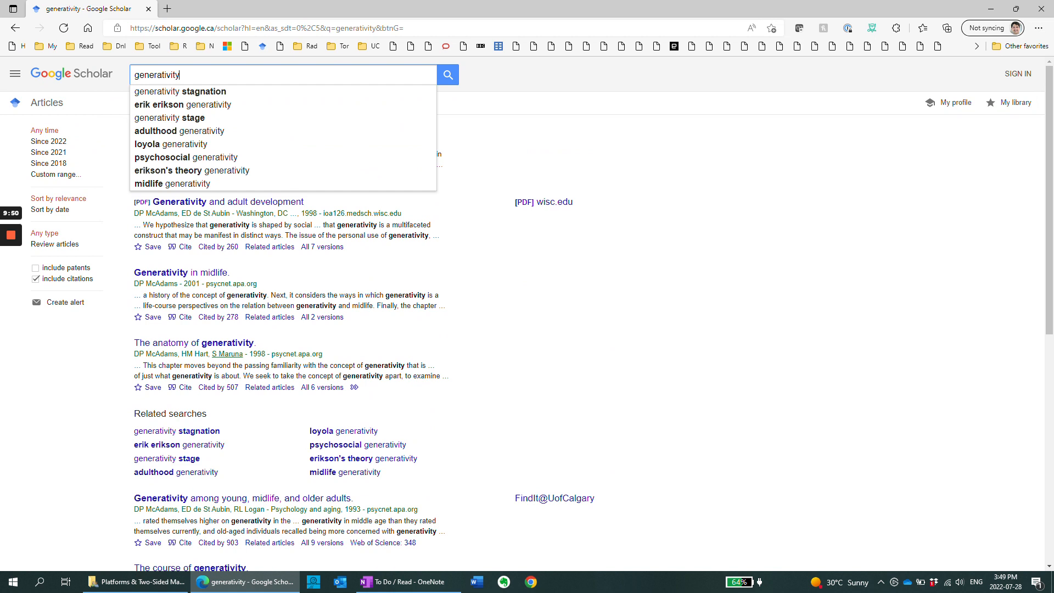
{"action": "type", "text": "in pla"}
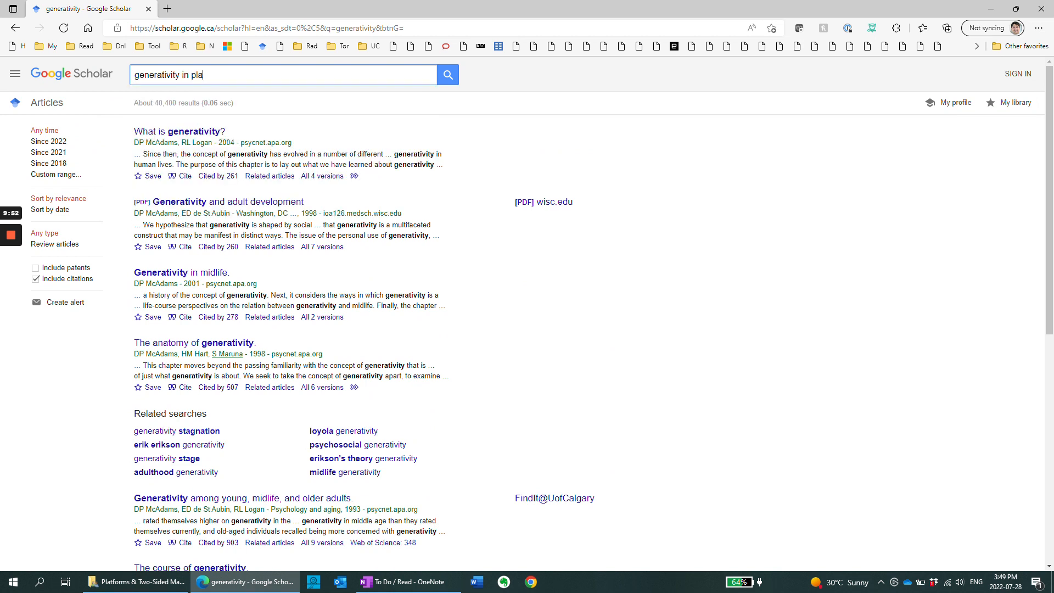
{"action": "type", "text": "tforms"}
{"action": "key", "text": "Return"}
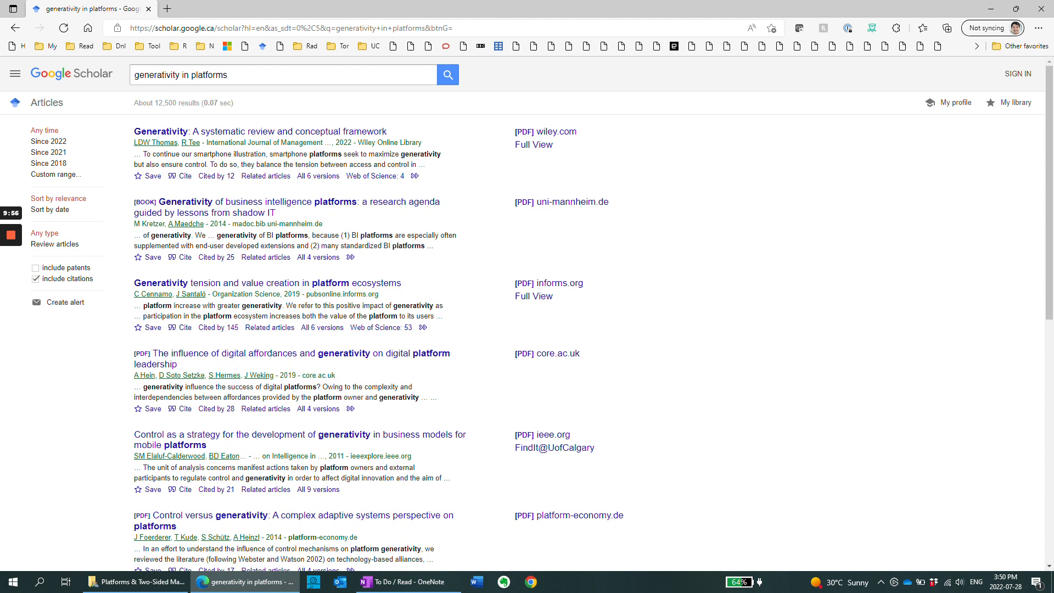
{"action": "scroll", "coordinate": [313, 305], "scroll_direction": "down", "scroll_amount": 5}
{"action": "scroll", "coordinate": [331, 310], "scroll_direction": "down", "scroll_amount": 2}
{"action": "scroll", "coordinate": [205, 104], "scroll_direction": "up", "scroll_amount": 7}
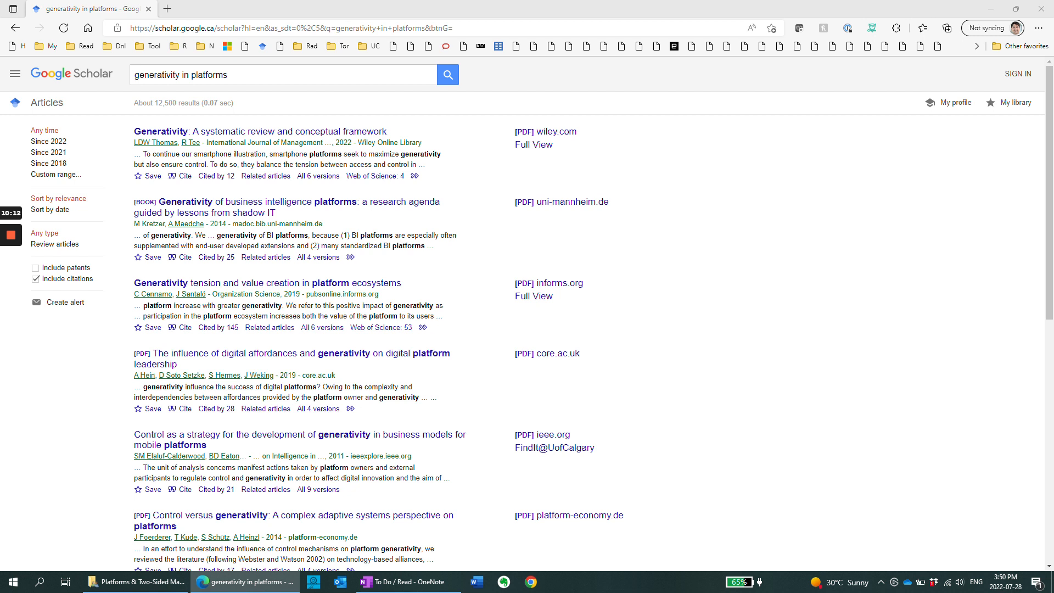
- Switch to OneNote, paste the prepared reading list under Generativity, grouped as ++++Reviews, ++++Cases, ++++Generative system architecture and ++++Strategy links, and review it
{"action": "left_click", "coordinate": [402, 581]}
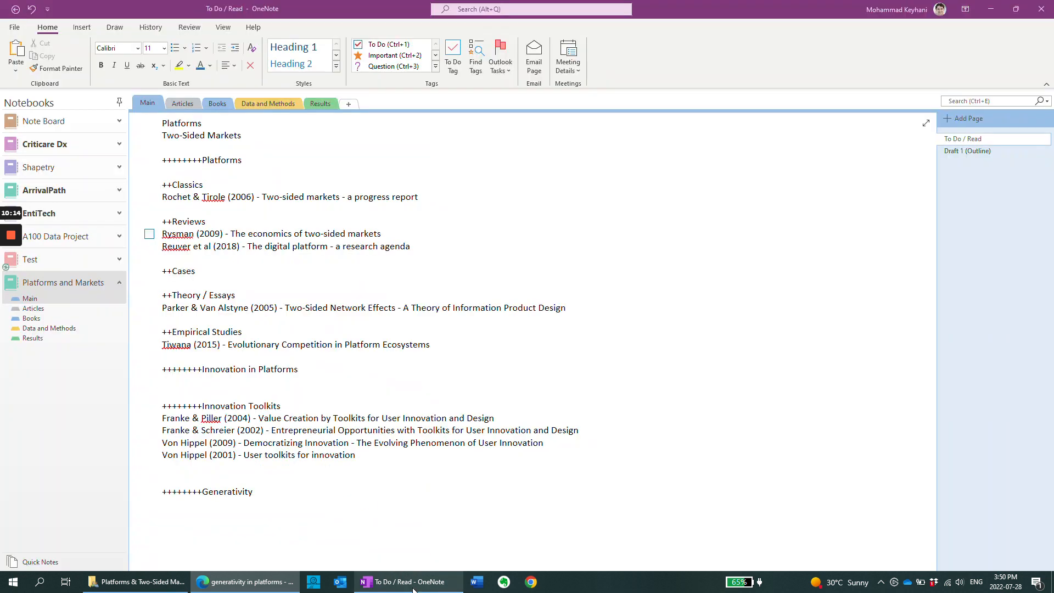
{"action": "key", "text": "ctrl+v"}
{"action": "scroll", "coordinate": [385, 358], "scroll_direction": "up", "scroll_amount": 8}
{"action": "scroll", "coordinate": [395, 336], "scroll_direction": "down", "scroll_amount": 4}
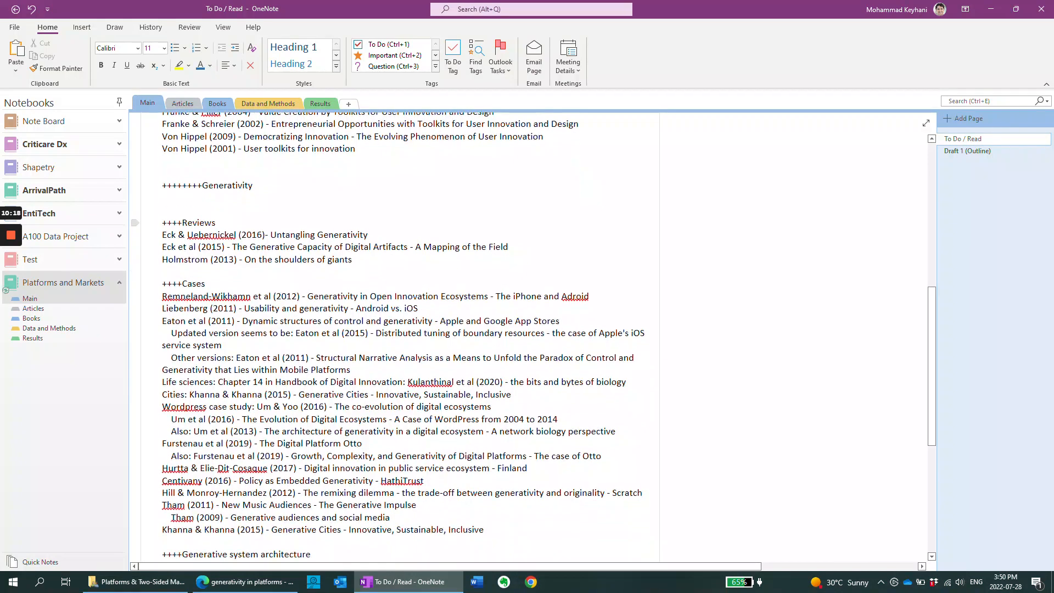
{"action": "scroll", "coordinate": [395, 336], "scroll_direction": "down", "scroll_amount": 2}
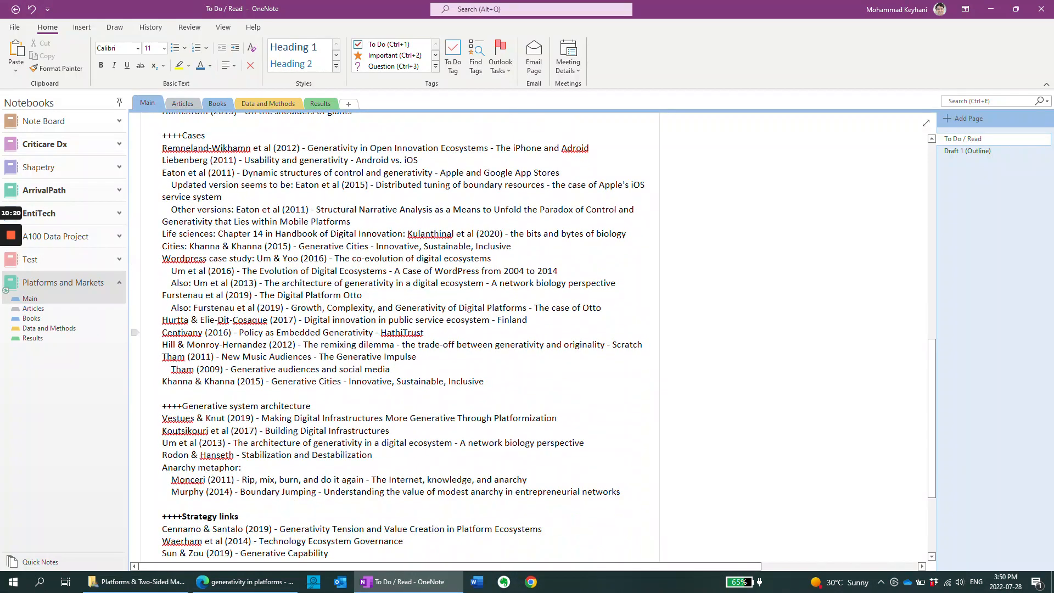
{"action": "scroll", "coordinate": [396, 336], "scroll_direction": "down", "scroll_amount": 2}
{"action": "scroll", "coordinate": [395, 336], "scroll_direction": "up", "scroll_amount": 4}
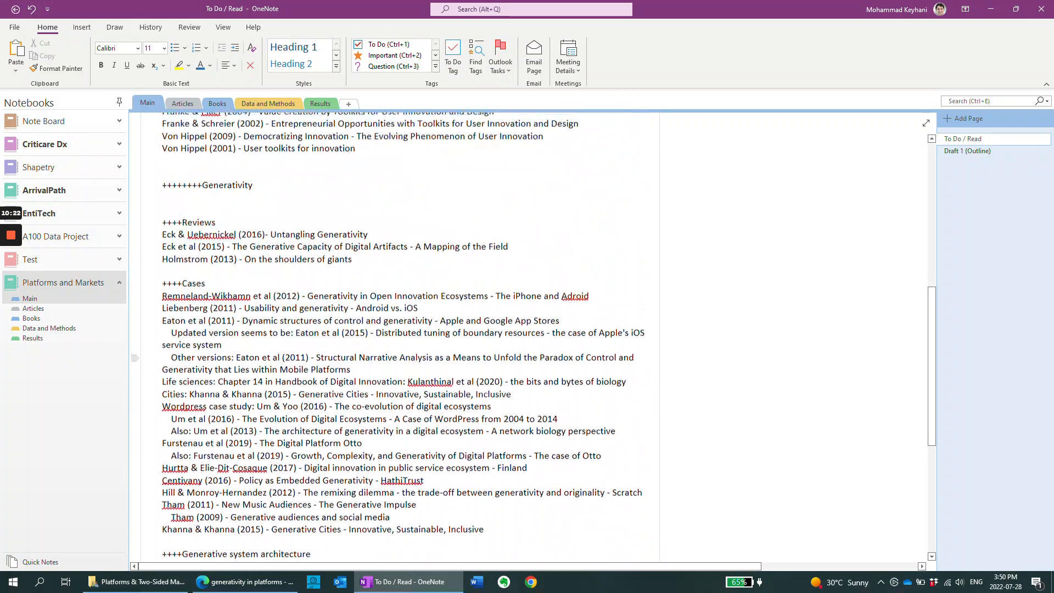
{"action": "scroll", "coordinate": [395, 336], "scroll_direction": "down", "scroll_amount": 4}
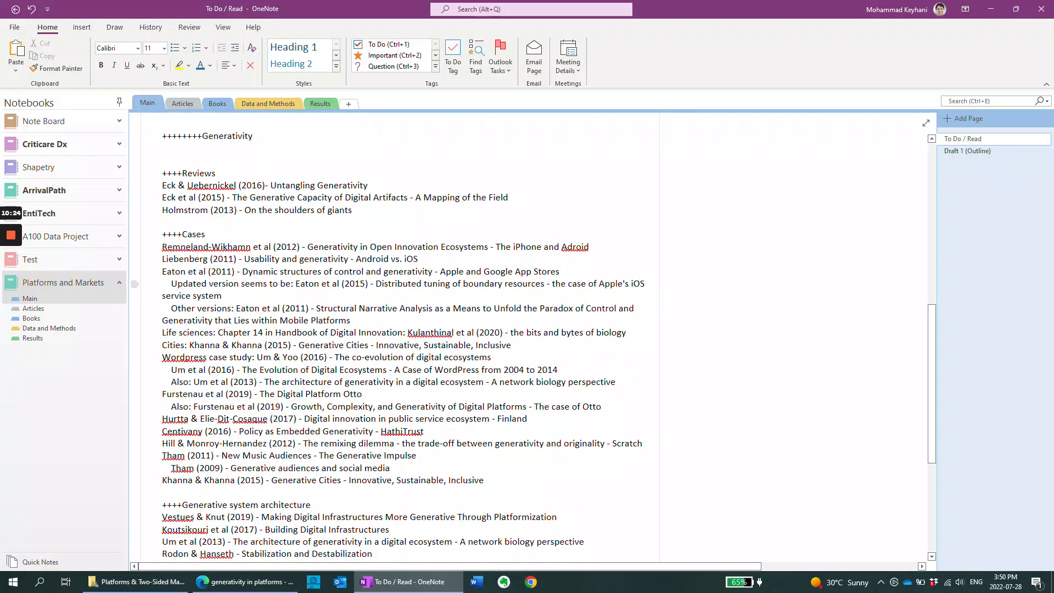
- Review the Generativity reading list from Reviews and Cases through Generative system architecture, Strategy links and Entrepreneurship links
{"action": "scroll", "coordinate": [395, 336], "scroll_direction": "down", "scroll_amount": 2}
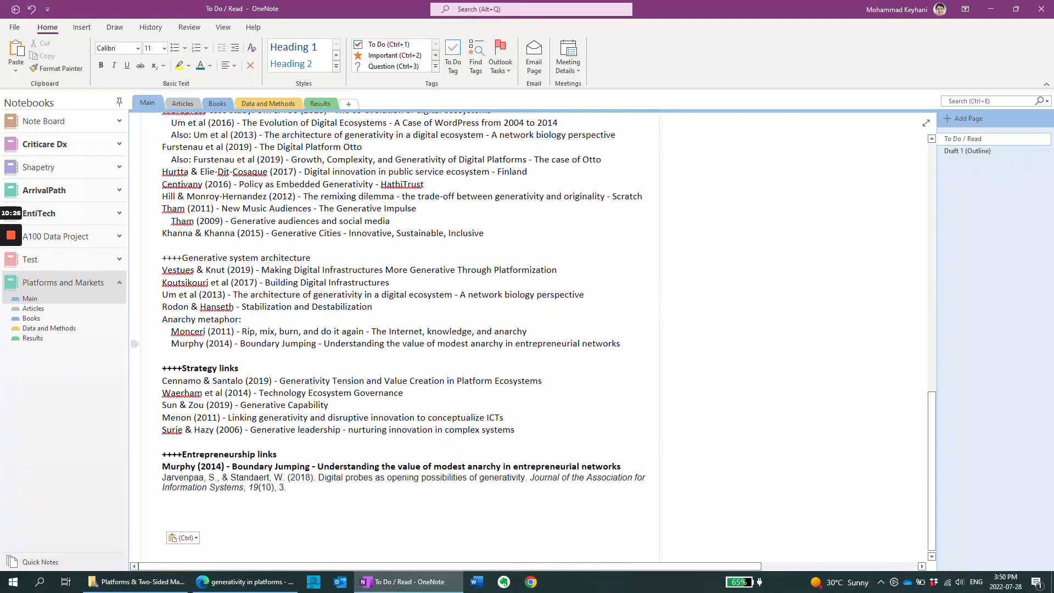
{"action": "scroll", "coordinate": [395, 336], "scroll_direction": "up", "scroll_amount": 5}
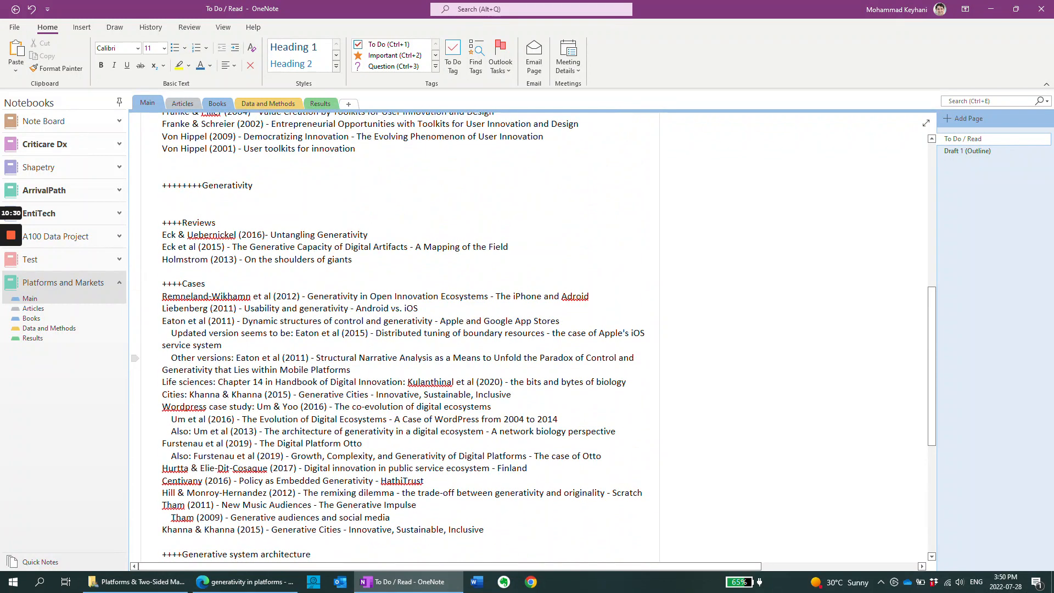
{"action": "scroll", "coordinate": [395, 336], "scroll_direction": "down", "scroll_amount": 5}
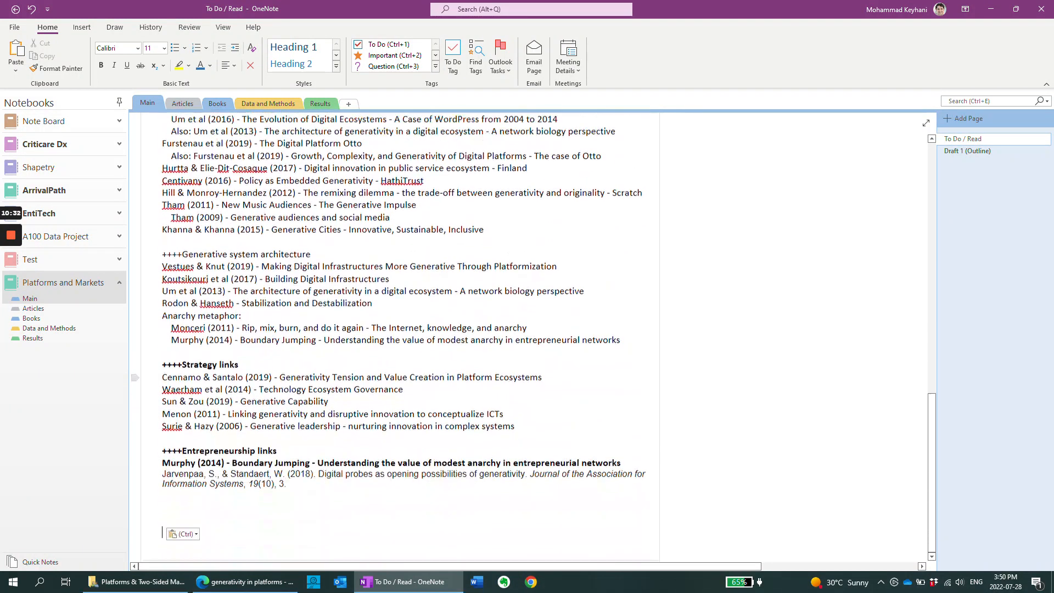
{"action": "scroll", "coordinate": [395, 336], "scroll_direction": "up", "scroll_amount": 3}
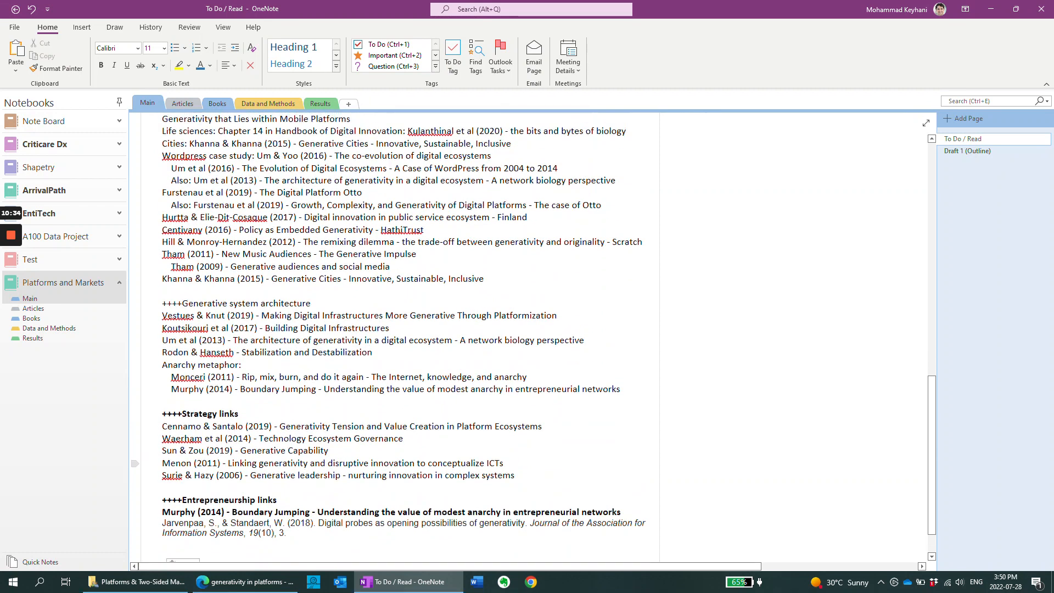
{"action": "scroll", "coordinate": [395, 336], "scroll_direction": "down", "scroll_amount": 2}
{"action": "left_click", "coordinate": [224, 414]}
{"action": "key", "text": "Down"}
{"action": "key", "text": "Down"}
{"action": "key", "text": "Down"}
{"action": "key", "text": "Down"}
{"action": "key", "text": "Down"}
{"action": "key", "text": "Down"}
{"action": "key", "text": "Down"}
{"action": "scroll", "coordinate": [401, 329], "scroll_direction": "up", "scroll_amount": 2}
{"action": "scroll", "coordinate": [400, 329], "scroll_direction": "down", "scroll_amount": 2}
{"action": "scroll", "coordinate": [400, 330], "scroll_direction": "up", "scroll_amount": 1}
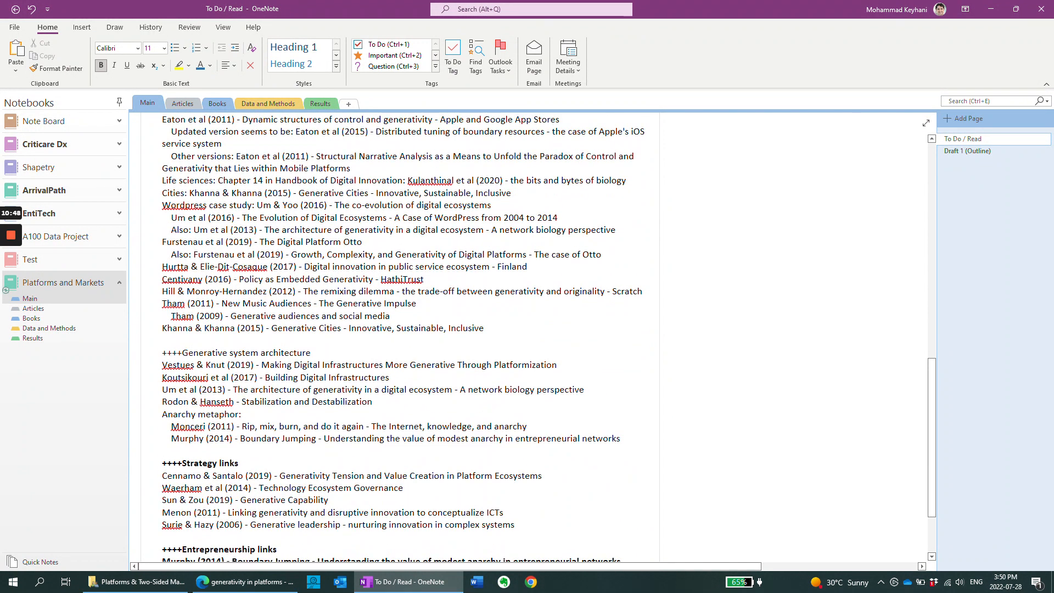
{"action": "scroll", "coordinate": [219, 549], "scroll_direction": "down", "scroll_amount": 2}
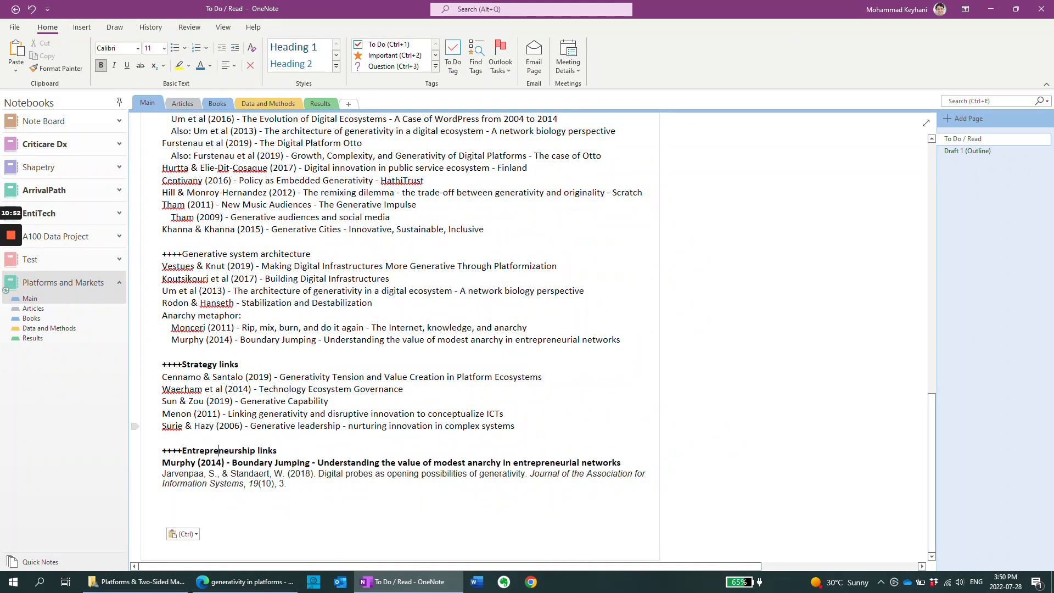
{"action": "left_click", "coordinate": [286, 484]}
{"action": "scroll", "coordinate": [395, 329], "scroll_direction": "up", "scroll_amount": 1}
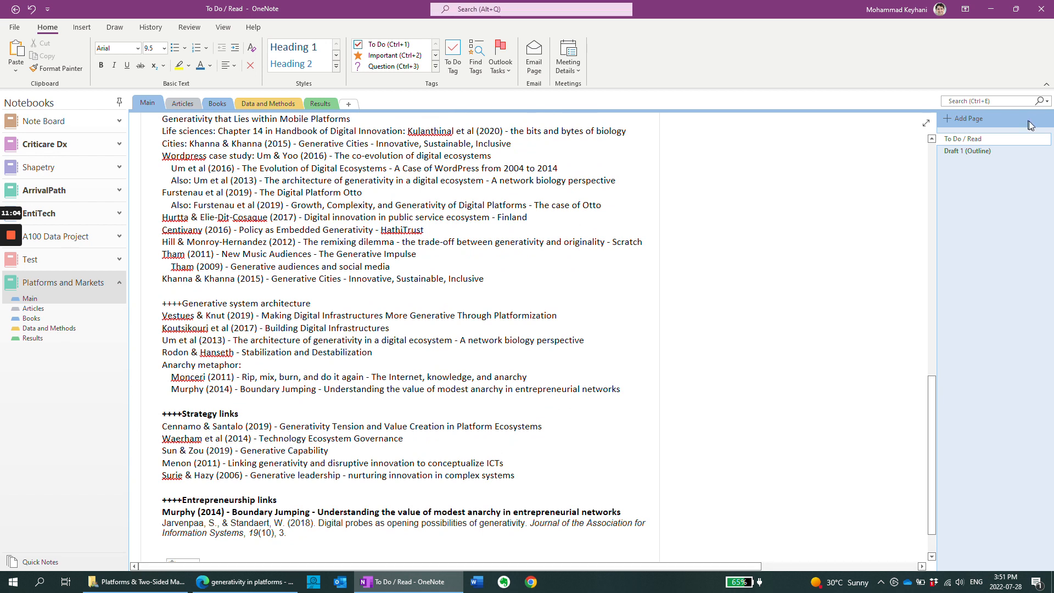
- On the Draft 1 (Outline) page, add the prepared ++++++++ paper headings from Title to Conclusion and enter "Generativity in Two-Sided Platforms" under Title
{"action": "left_click", "coordinate": [967, 151]}
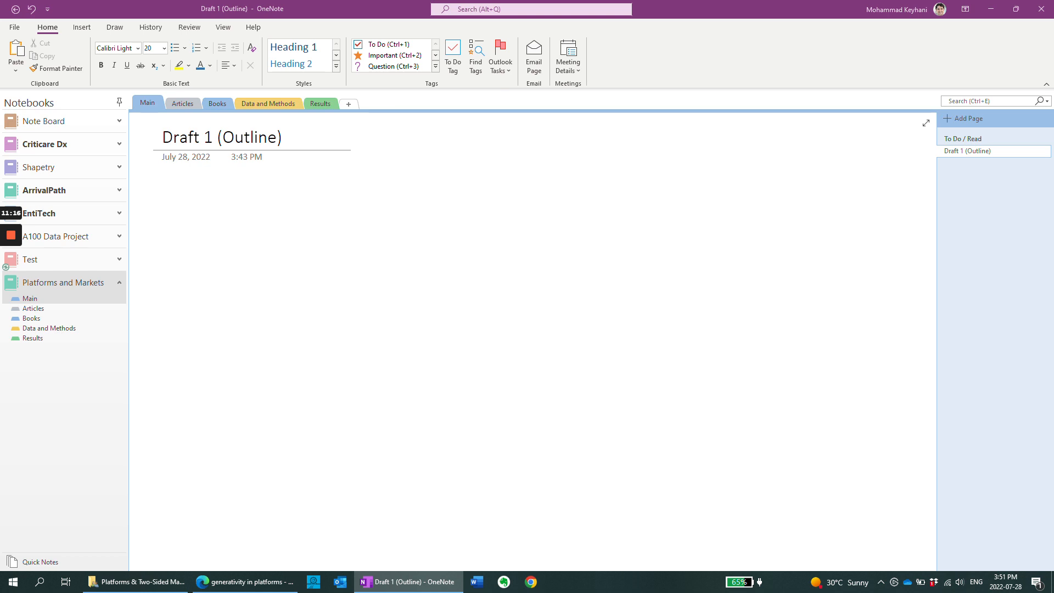
{"action": "left_click", "coordinate": [163, 198]}
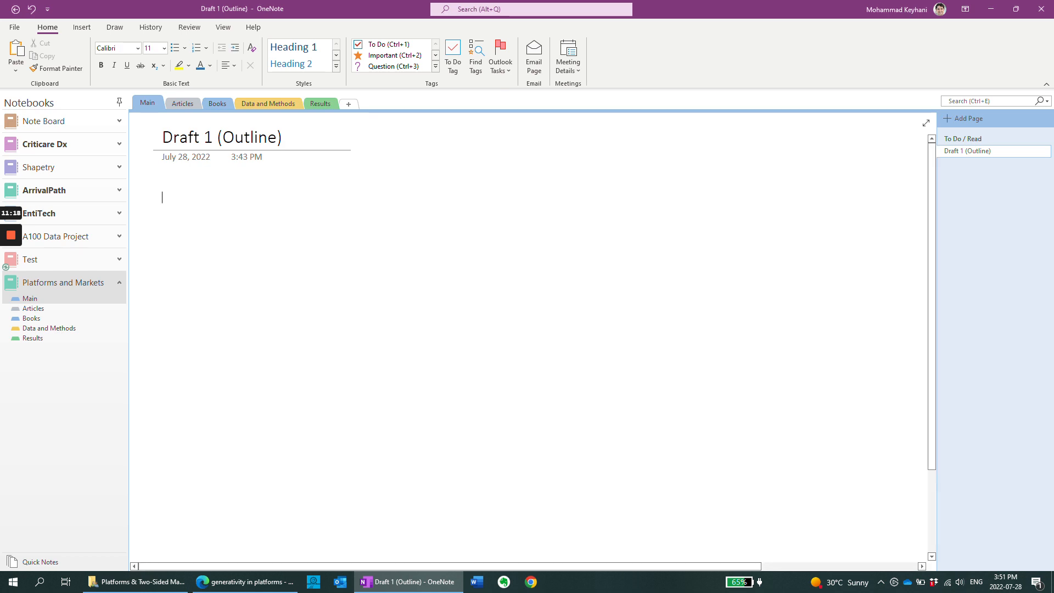
{"action": "type", "text": "++++++++Title:  ++++++++Intro:  ++++++++Theory and Hypotheses:  ++++++++Data:  ++++++++Method:  ++++++++Descriptive Analysis:  ++++++++Results (of Hypothesis Tests):  ++++++++Discussion:  ++++++++Conclusion:"}
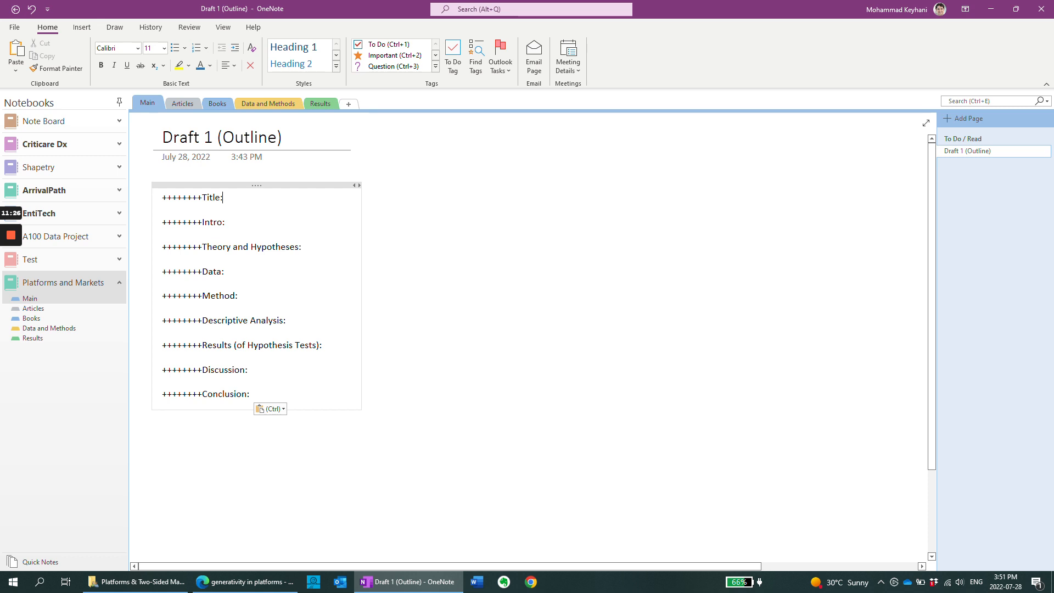
{"action": "key", "text": "Return"}
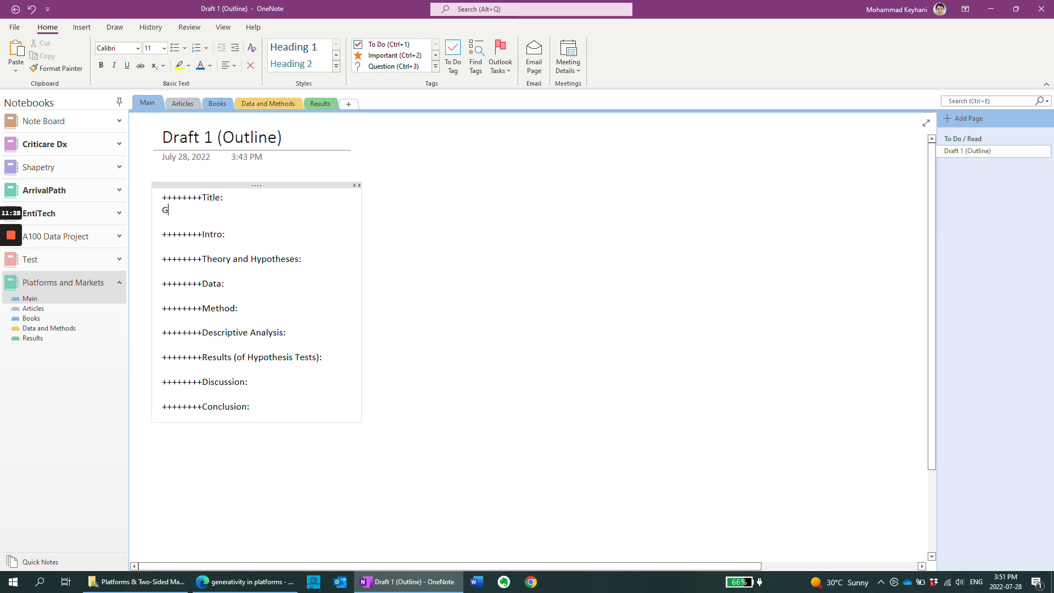
{"action": "type", "text": "Generativity in Two-Sided Platforms"}
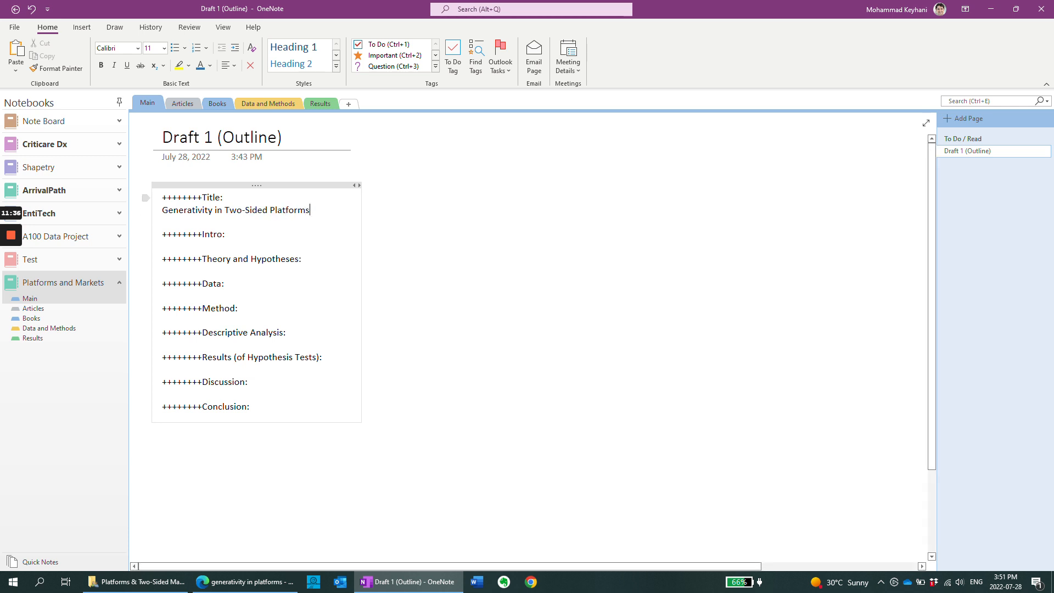
- Paste the copied page "Notes on Phelps (2013) - Mass Flourishing - Intro & Chapter 1" into the Books section
{"action": "left_click", "coordinate": [182, 104]}
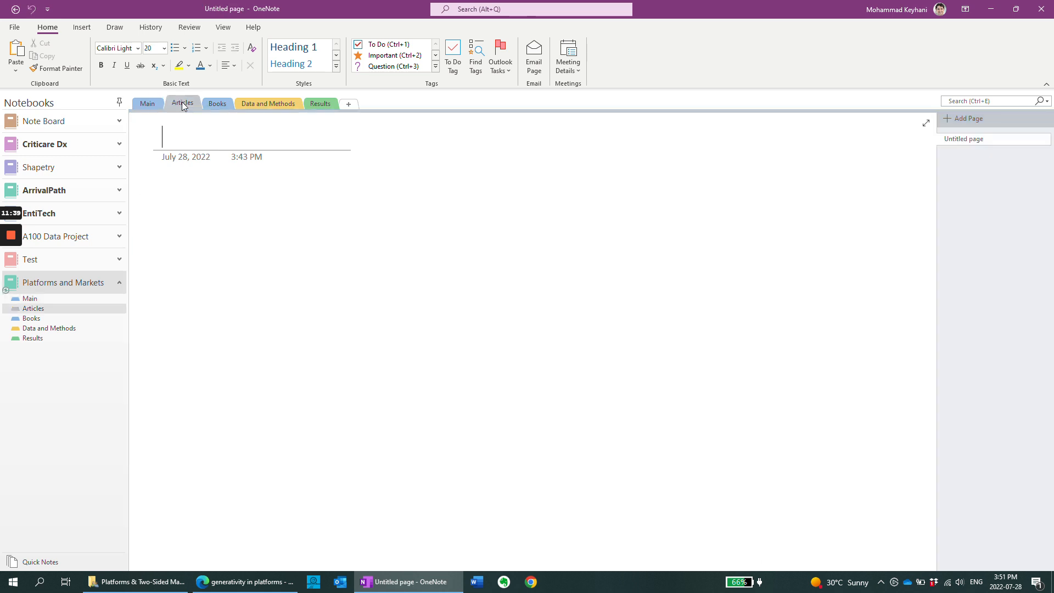
{"action": "left_click", "coordinate": [142, 104]}
{"action": "left_click", "coordinate": [978, 140]}
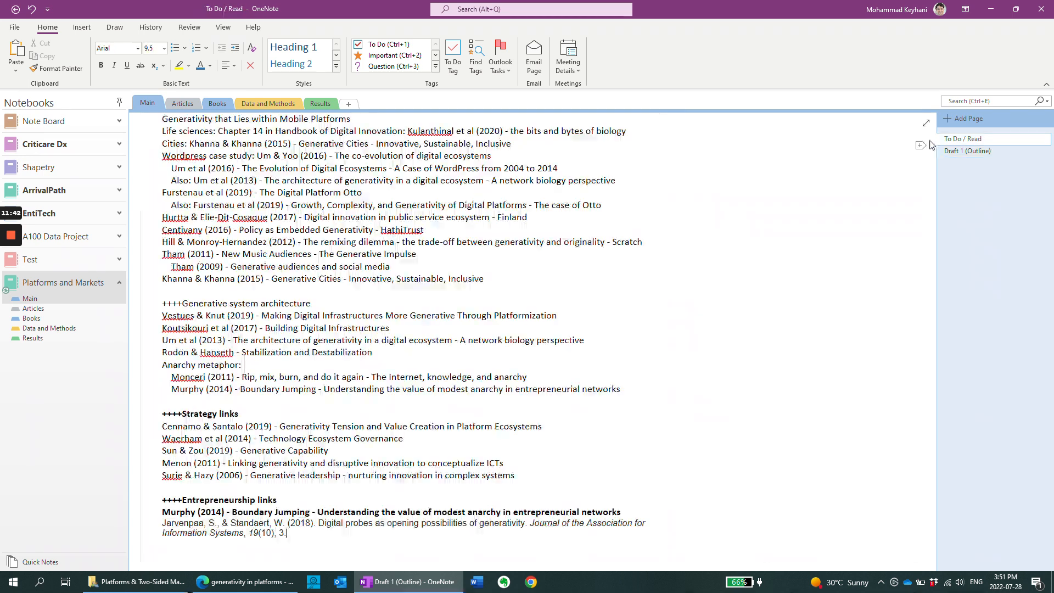
{"action": "scroll", "coordinate": [530, 337], "scroll_direction": "up", "scroll_amount": 2}
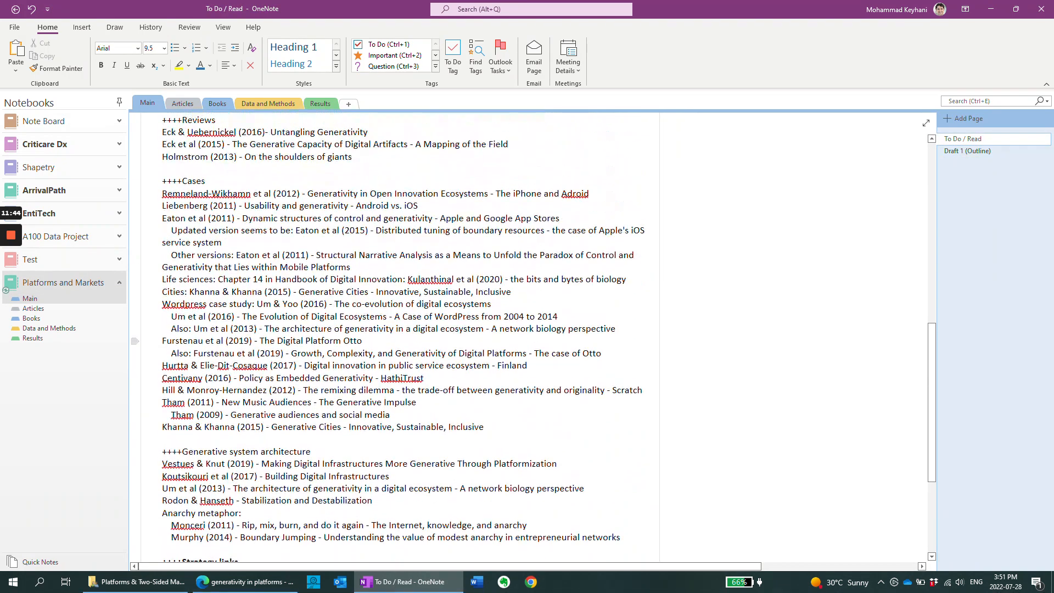
{"action": "left_click", "coordinate": [211, 105]}
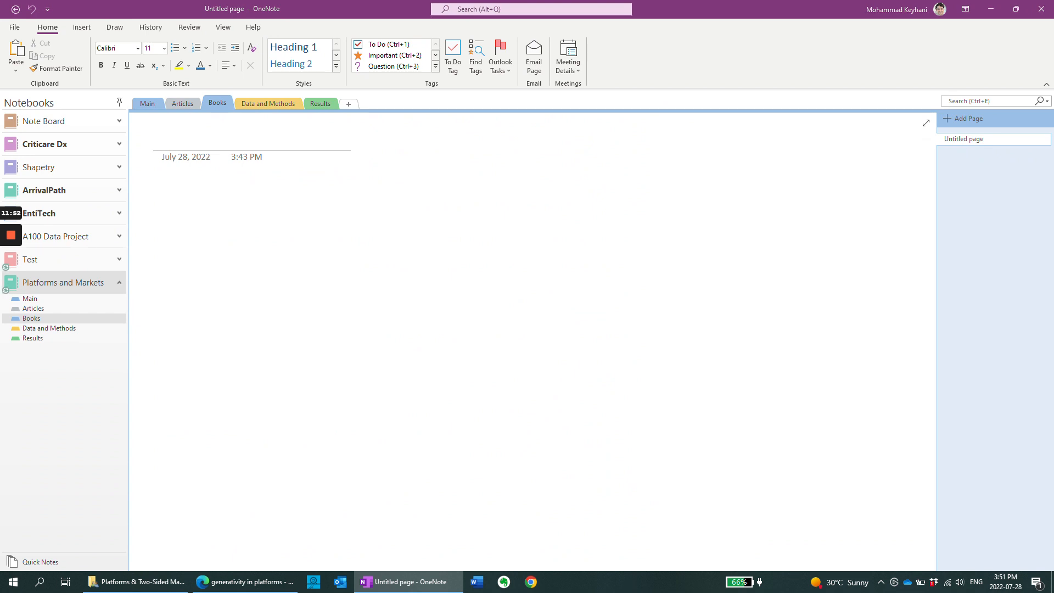
{"action": "right_click", "coordinate": [972, 163]}
{"action": "left_click", "coordinate": [912, 190]}
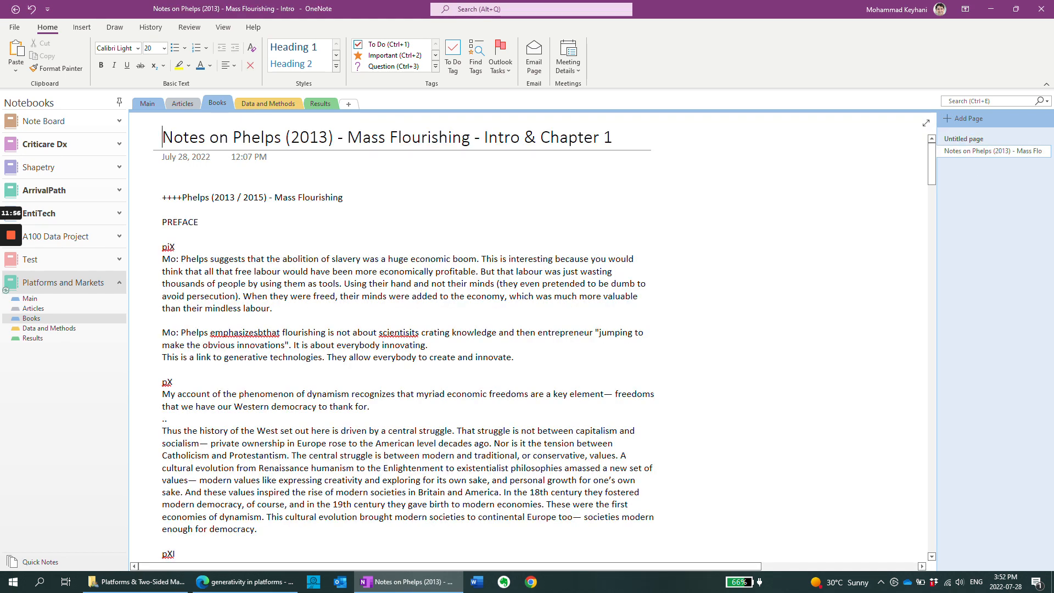
- Examine how the Phelps preface notes mark page numbers such as pX and pXI and label the note-taker's own comments
{"action": "scroll", "coordinate": [406, 329], "scroll_direction": "down", "scroll_amount": 2}
{"action": "scroll", "coordinate": [407, 329], "scroll_direction": "up", "scroll_amount": 2}
{"action": "scroll", "coordinate": [406, 329], "scroll_direction": "down", "scroll_amount": 2}
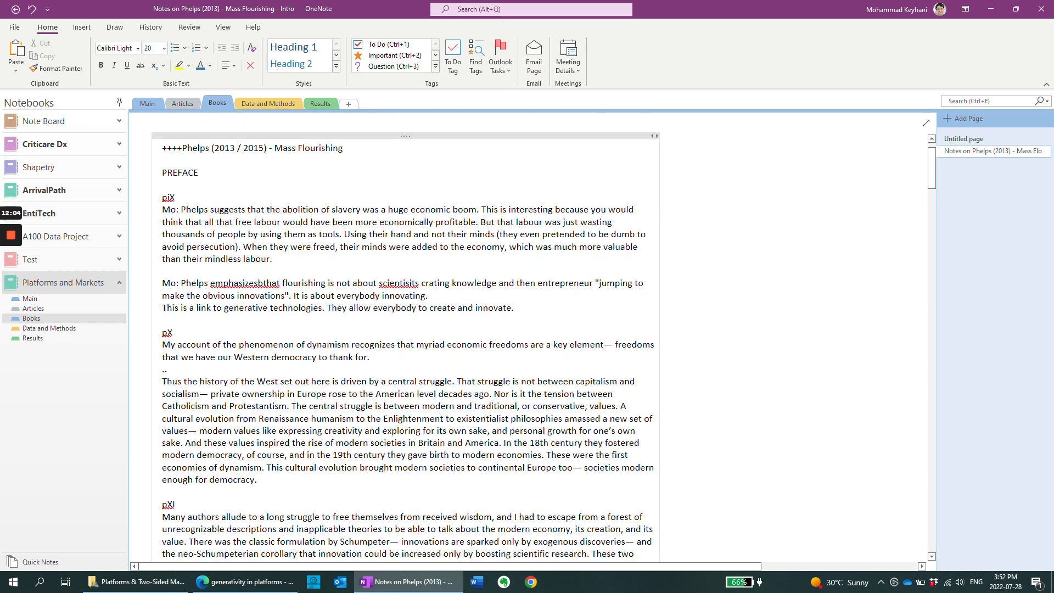
{"action": "scroll", "coordinate": [406, 329], "scroll_direction": "down", "scroll_amount": 4}
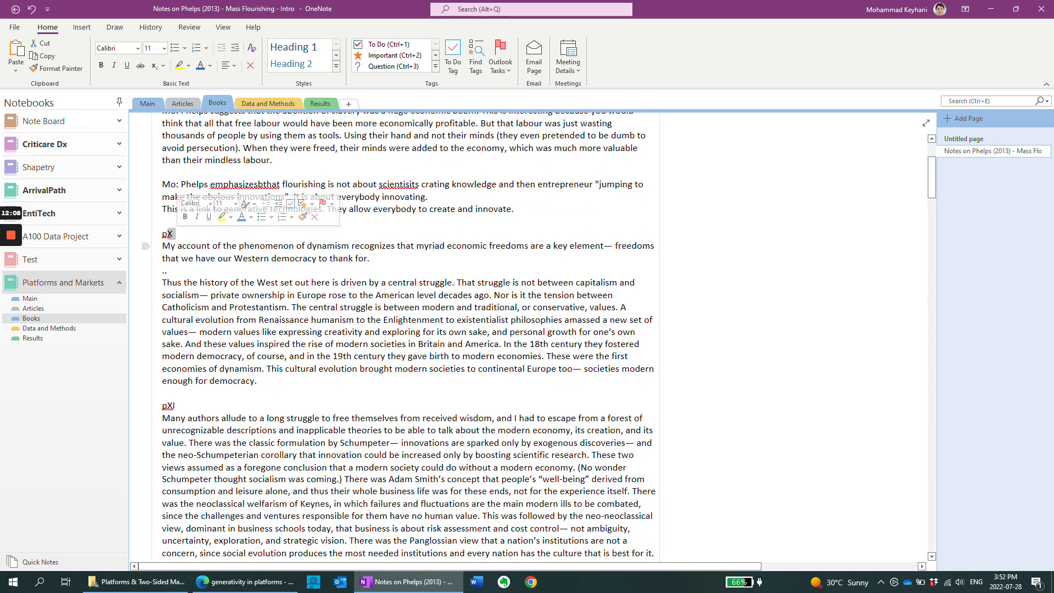
{"action": "double_click", "coordinate": [174, 406]}
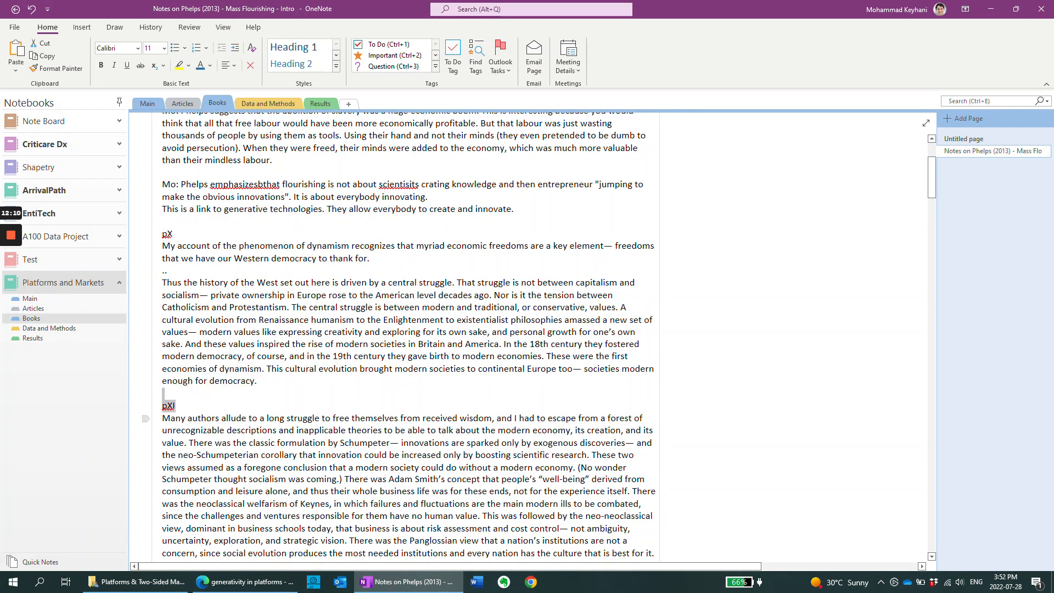
{"action": "scroll", "coordinate": [264, 439], "scroll_direction": "down", "scroll_amount": 5}
{"action": "scroll", "coordinate": [263, 439], "scroll_direction": "up", "scroll_amount": 7}
{"action": "scroll", "coordinate": [406, 329], "scroll_direction": "up", "scroll_amount": 2}
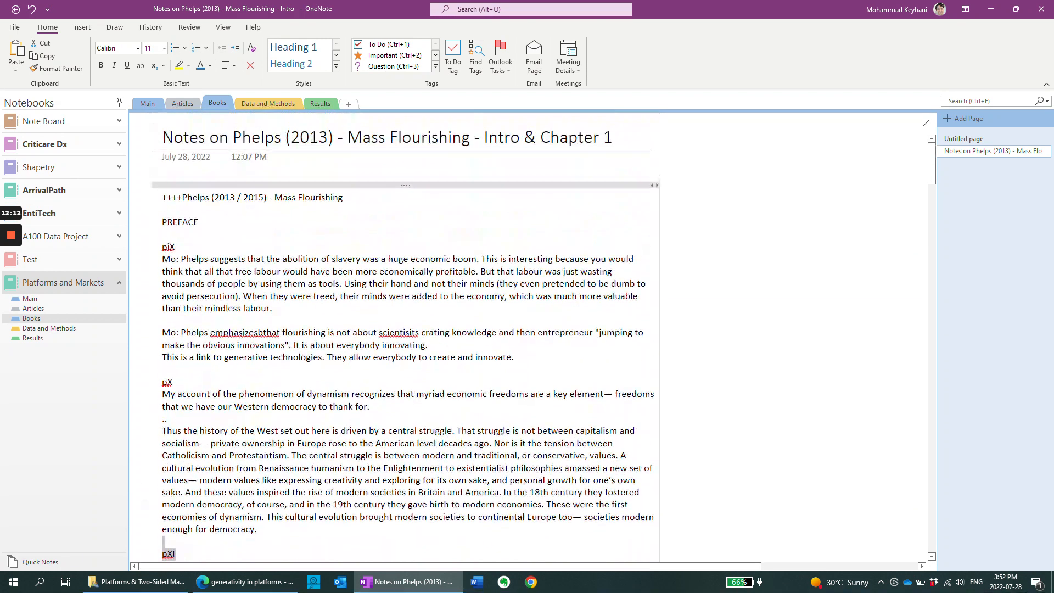
{"action": "double_click", "coordinate": [169, 333]}
{"action": "double_click", "coordinate": [169, 259]}
- Read the longer personal comment on Market Generativity Theory after the pXII quote and compare it with the surrounding book excerpts
{"action": "scroll", "coordinate": [406, 330], "scroll_direction": "down", "scroll_amount": 14}
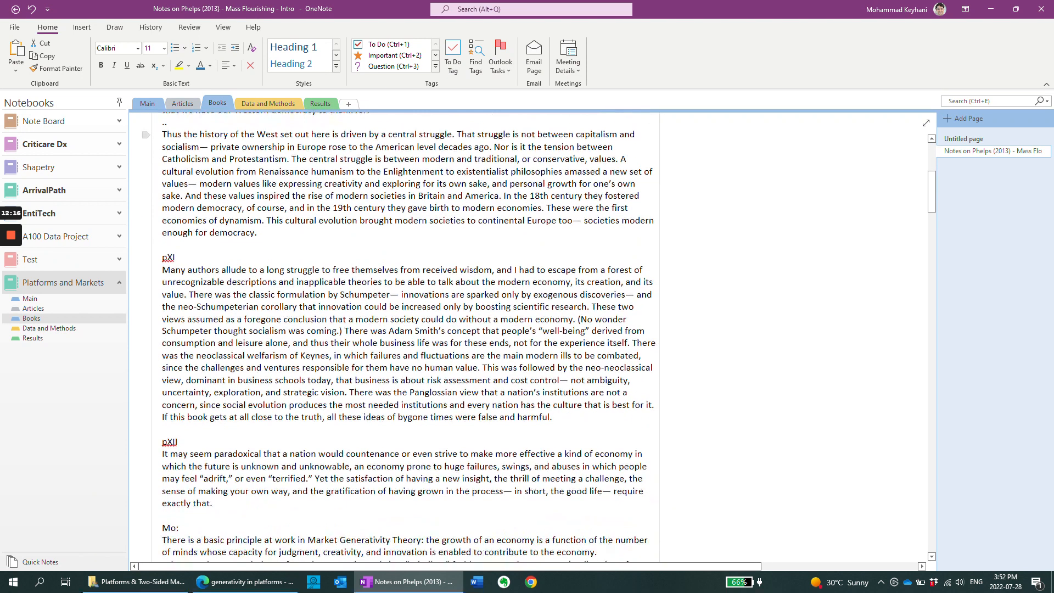
{"action": "scroll", "coordinate": [406, 329], "scroll_direction": "down", "scroll_amount": 3}
{"action": "left_click_drag", "start_coordinate": [162, 231], "coordinate": [213, 416]}
{"action": "left_click", "coordinate": [296, 335]}
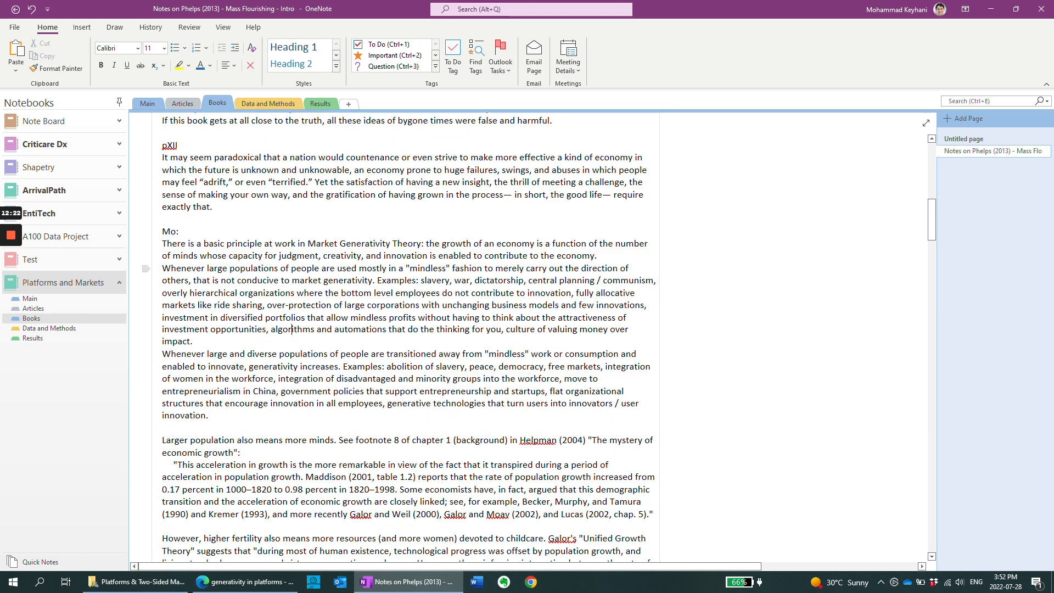
{"action": "scroll", "coordinate": [406, 329], "scroll_direction": "up", "scroll_amount": 3}
{"action": "scroll", "coordinate": [406, 329], "scroll_direction": "up", "scroll_amount": 2}
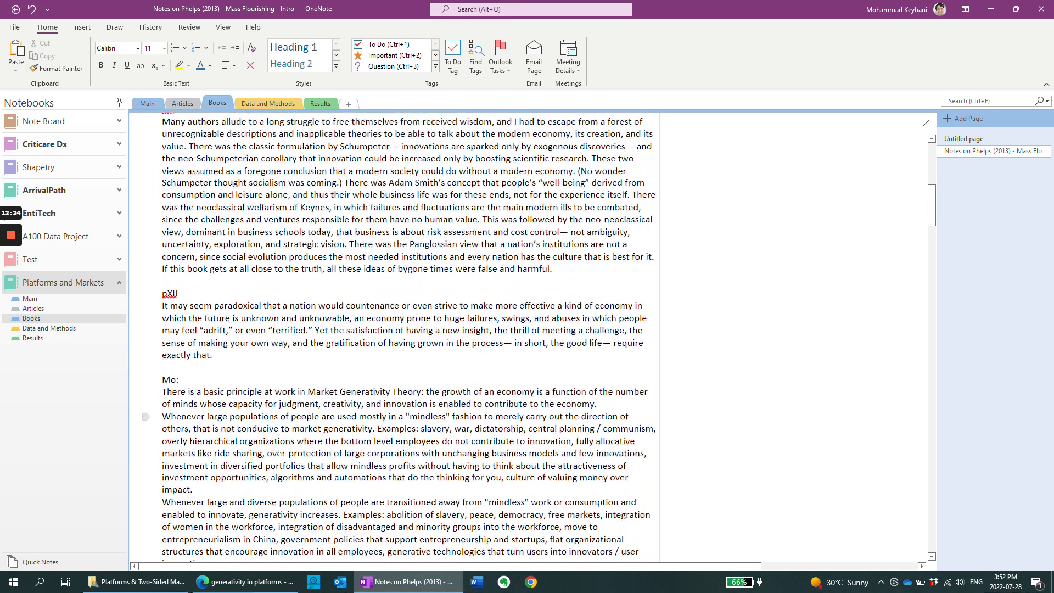
{"action": "scroll", "coordinate": [407, 329], "scroll_direction": "down", "scroll_amount": 4}
{"action": "scroll", "coordinate": [407, 329], "scroll_direction": "up", "scroll_amount": 6}
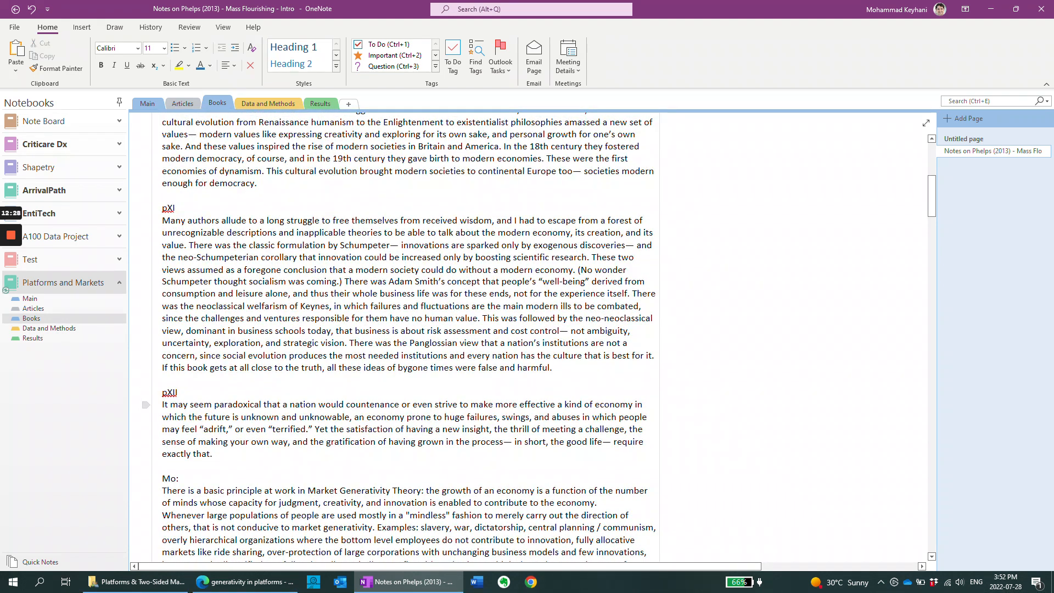
{"action": "scroll", "coordinate": [292, 477], "scroll_direction": "down", "scroll_amount": 3}
{"action": "scroll", "coordinate": [292, 477], "scroll_direction": "up", "scroll_amount": 3}
{"action": "scroll", "coordinate": [292, 428], "scroll_direction": "up", "scroll_amount": 4}
{"action": "scroll", "coordinate": [292, 428], "scroll_direction": "down", "scroll_amount": 8}
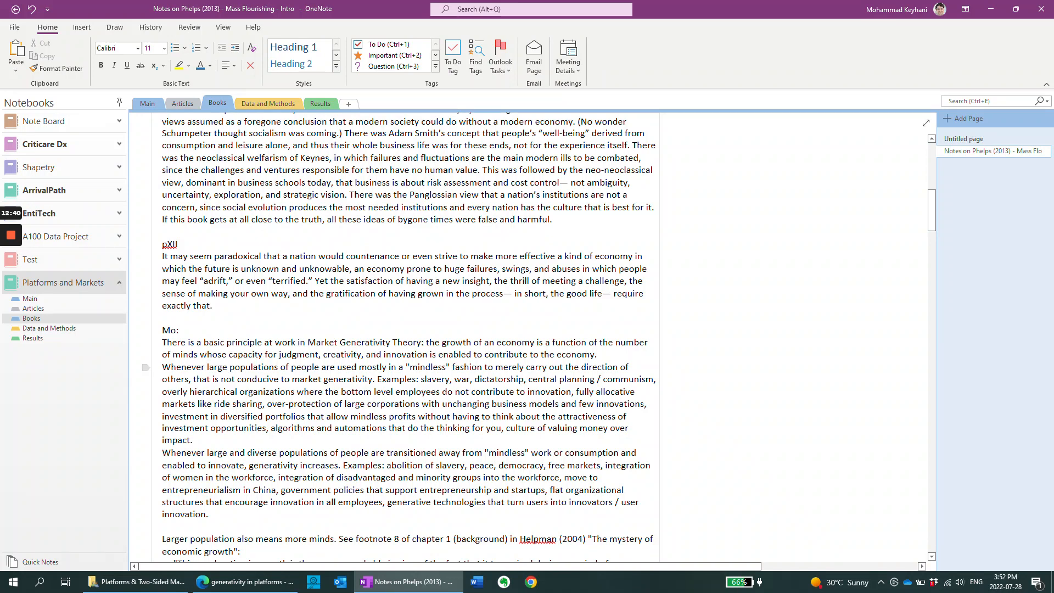
{"action": "scroll", "coordinate": [409, 337], "scroll_direction": "down", "scroll_amount": 3}
{"action": "scroll", "coordinate": [409, 337], "scroll_direction": "up", "scroll_amount": 6}
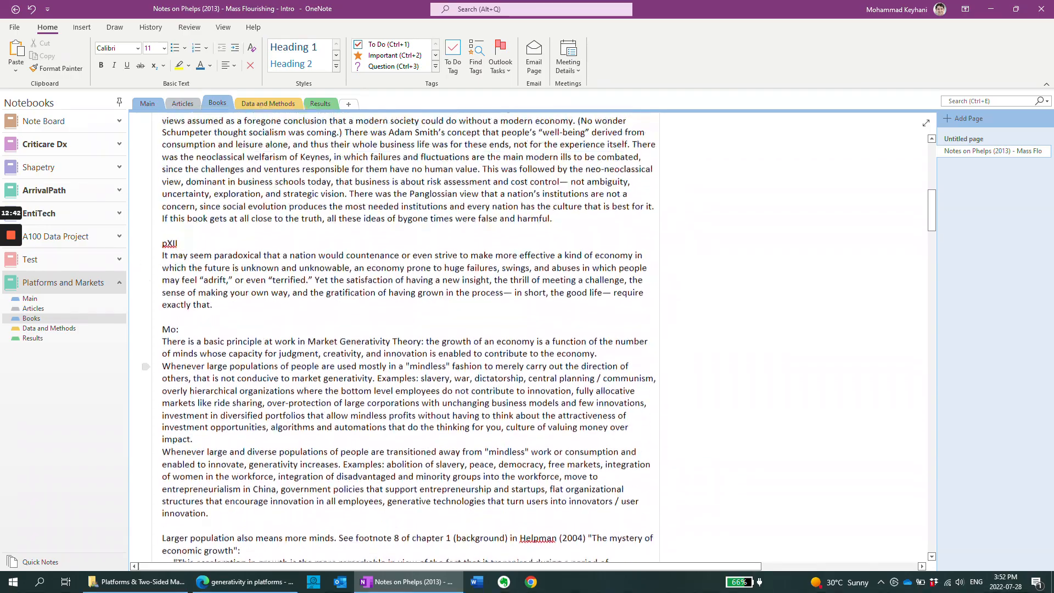
{"action": "scroll", "coordinate": [409, 337], "scroll_direction": "up", "scroll_amount": 5}
{"action": "scroll", "coordinate": [409, 338], "scroll_direction": "down", "scroll_amount": 10}
{"action": "scroll", "coordinate": [409, 338], "scroll_direction": "up", "scroll_amount": 10}
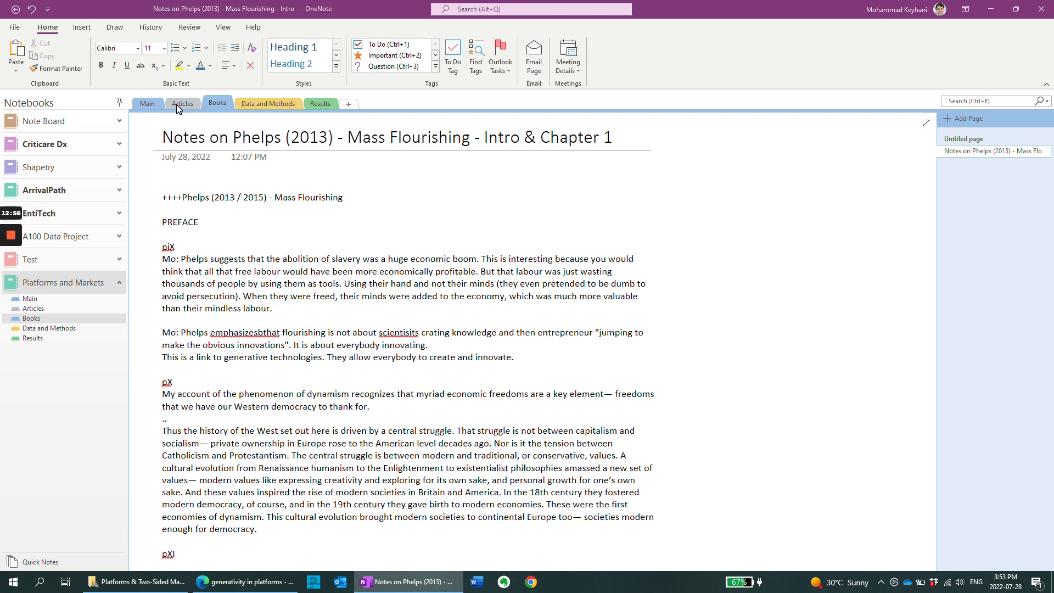
- Paste the copied "Notes on Platforms" page into the Main section and review its topic headings, starting with ++++Benefits of Firm-Designed Markets
{"action": "left_click", "coordinate": [154, 104]}
{"action": "right_click", "coordinate": [976, 187]}
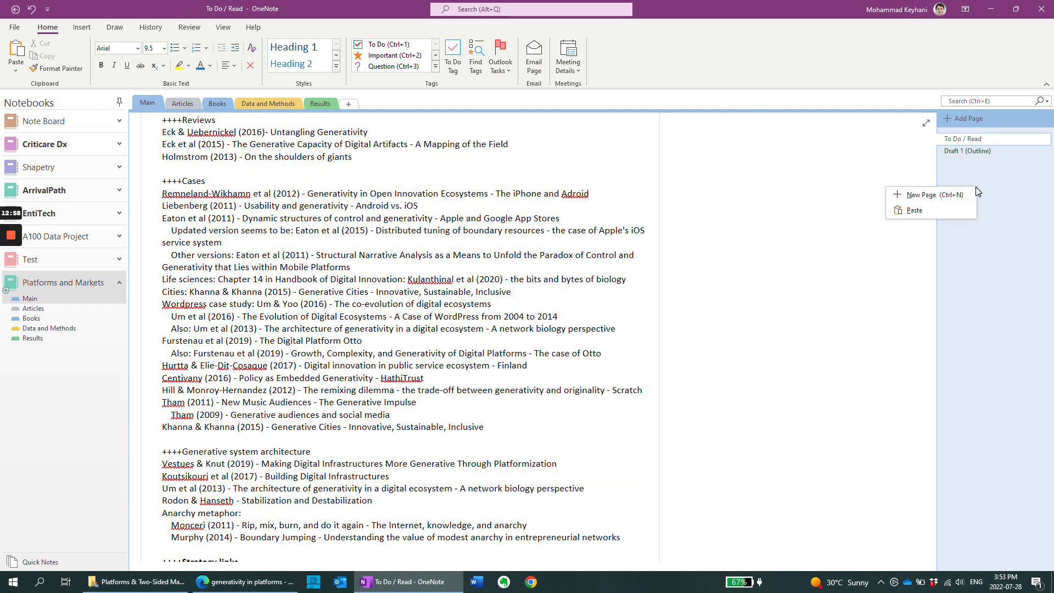
{"action": "left_click", "coordinate": [946, 211]}
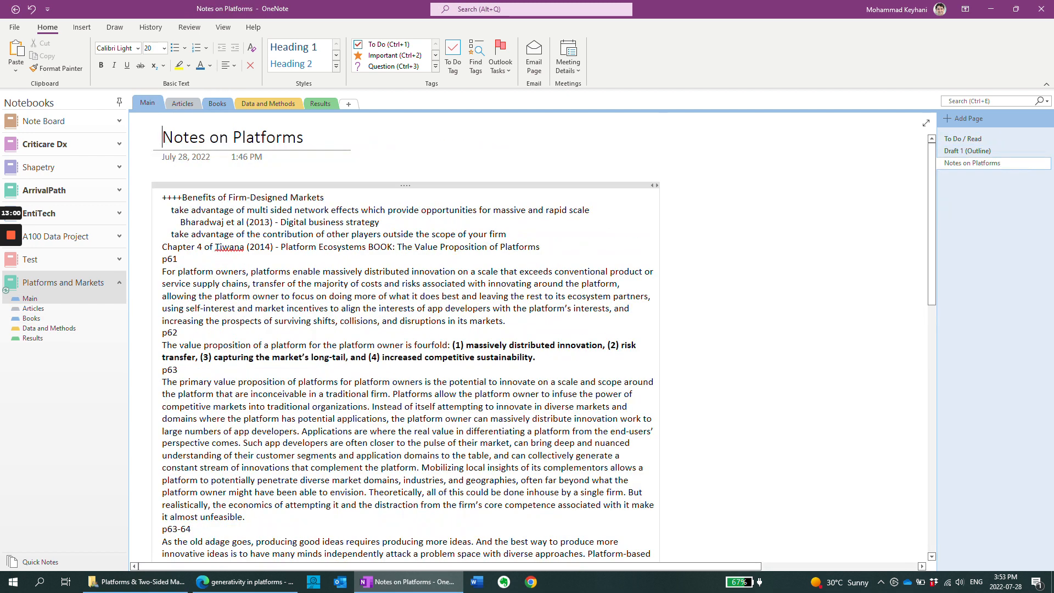
{"action": "scroll", "coordinate": [406, 337], "scroll_direction": "down", "scroll_amount": 20}
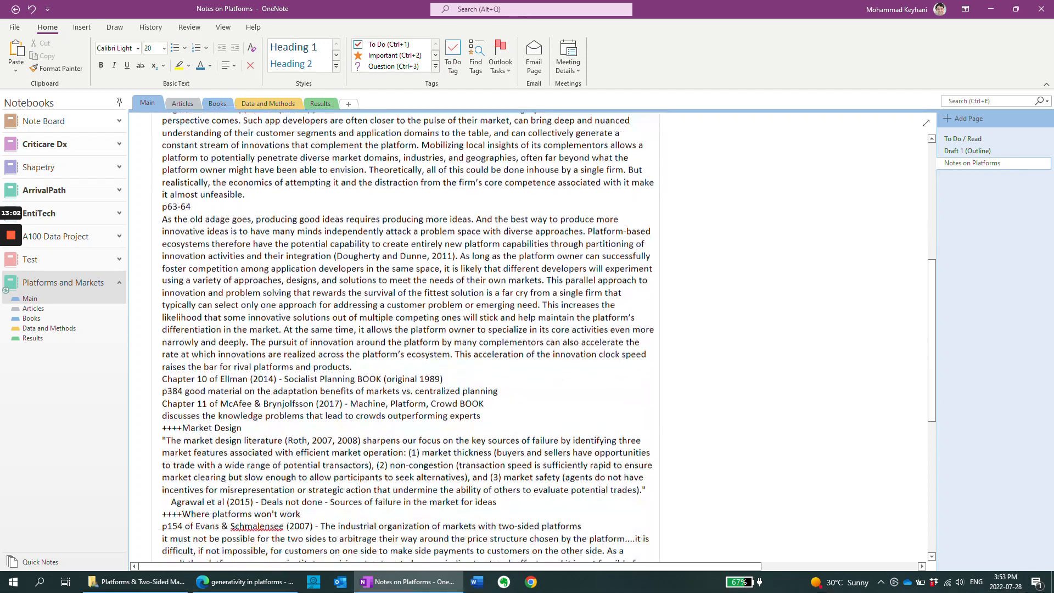
{"action": "scroll", "coordinate": [407, 338], "scroll_direction": "up", "scroll_amount": 20}
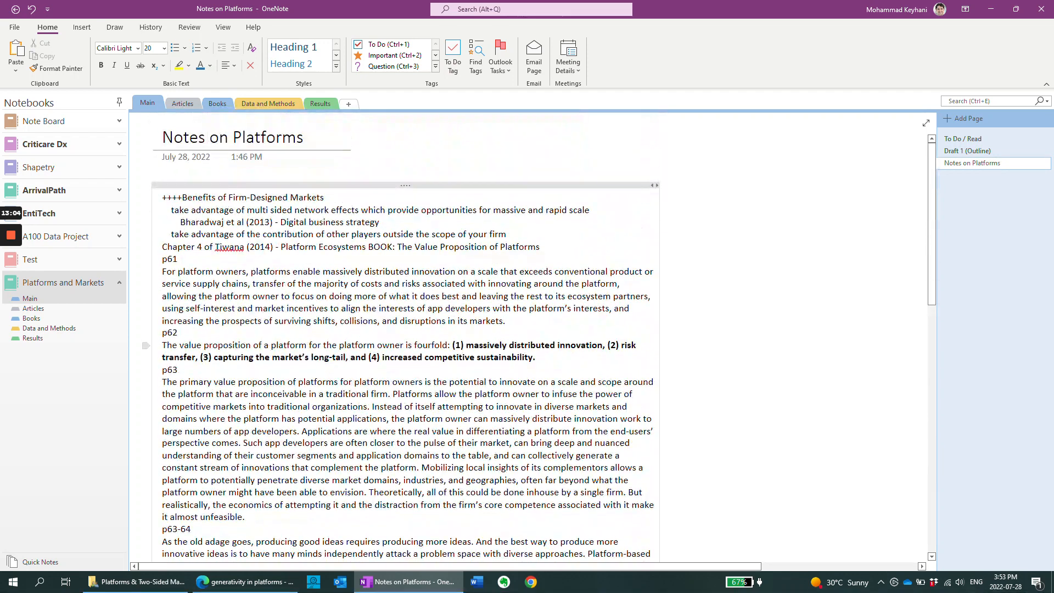
{"action": "left_click_drag", "start_coordinate": [182, 198], "coordinate": [337, 210]}
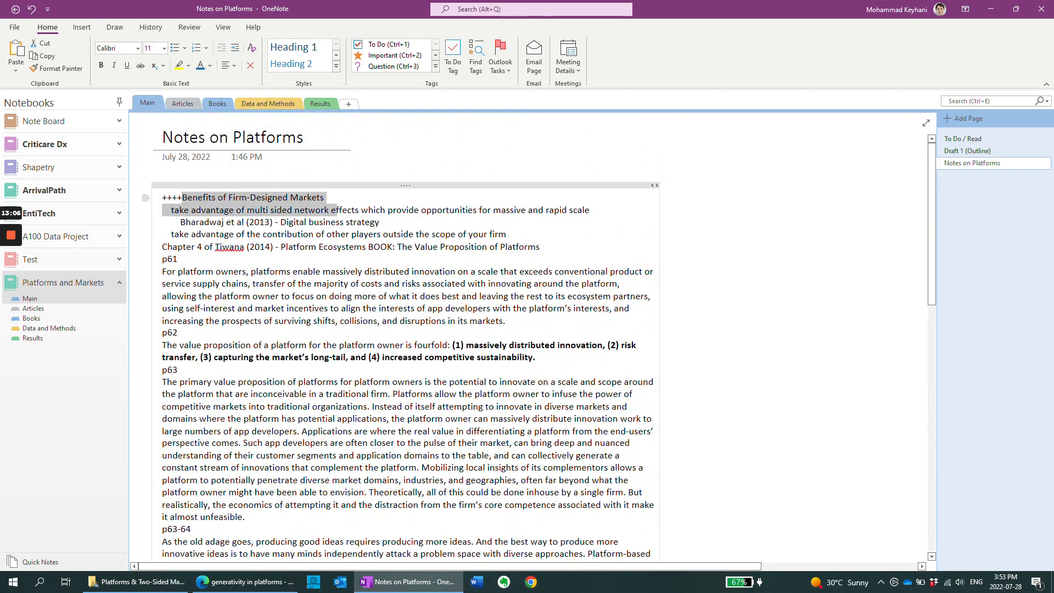
{"action": "scroll", "coordinate": [287, 149], "scroll_direction": "down", "scroll_amount": 3}
{"action": "scroll", "coordinate": [287, 149], "scroll_direction": "up", "scroll_amount": 2}
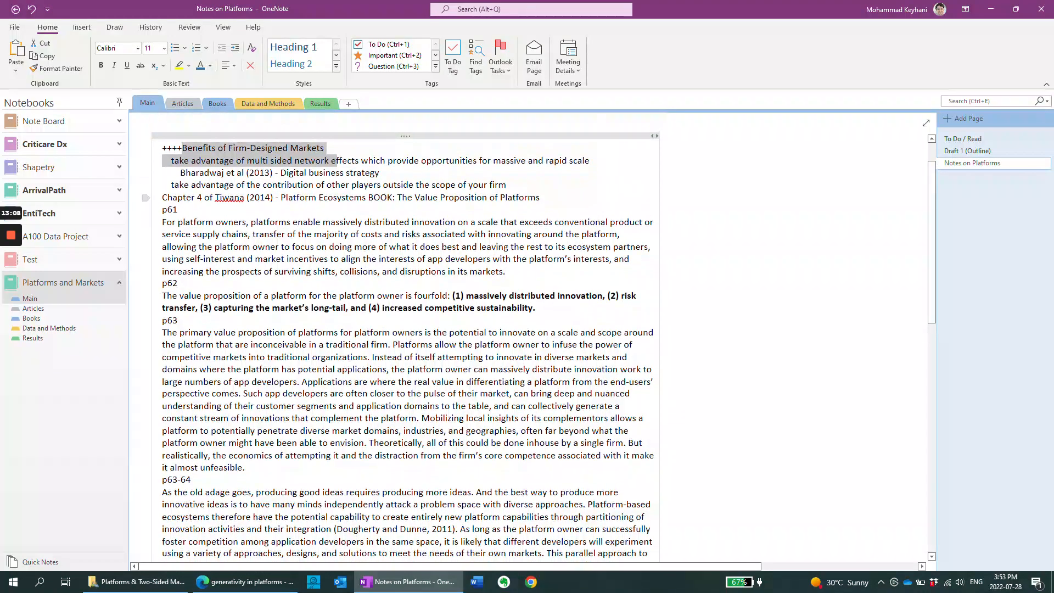
{"action": "left_click", "coordinate": [287, 149]}
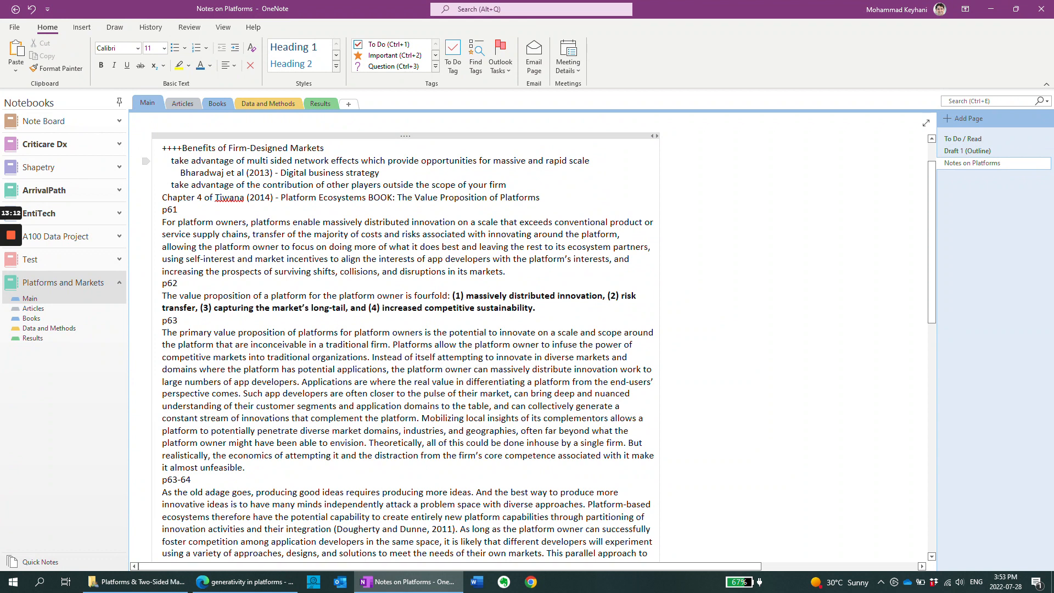
- Examine how the Notes on Platforms page groups excerpts and source citations under topic headings such as ++++Market Design and ++++Typologies of platforms
{"action": "left_click_drag", "start_coordinate": [275, 197], "coordinate": [362, 198]}
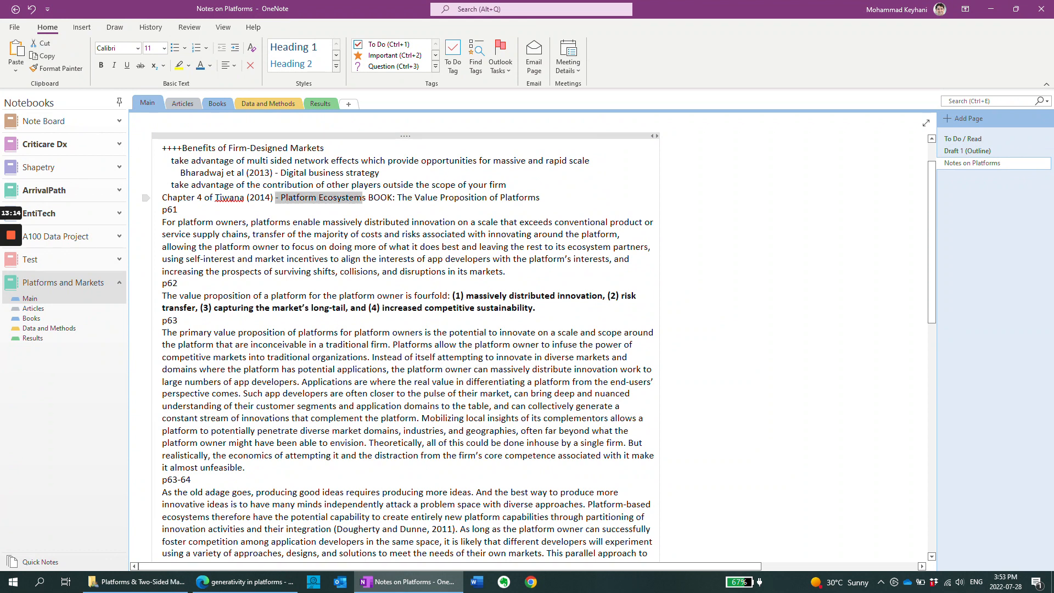
{"action": "left_click", "coordinate": [266, 185]}
{"action": "scroll", "coordinate": [265, 185], "scroll_direction": "down", "scroll_amount": 5}
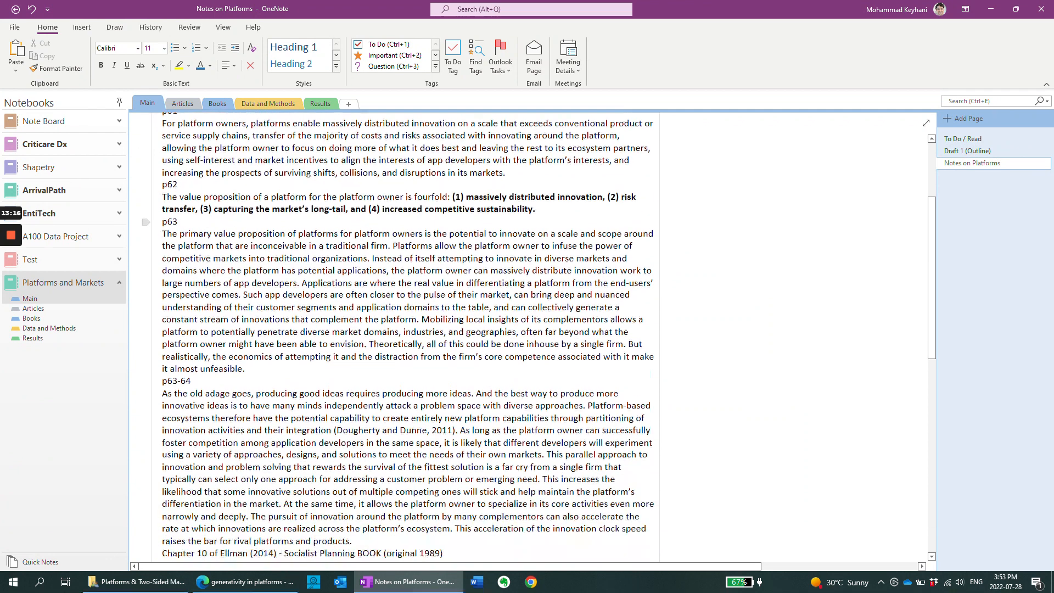
{"action": "scroll", "coordinate": [265, 185], "scroll_direction": "down", "scroll_amount": 4}
{"action": "left_click_drag", "start_coordinate": [242, 355], "coordinate": [162, 355]}
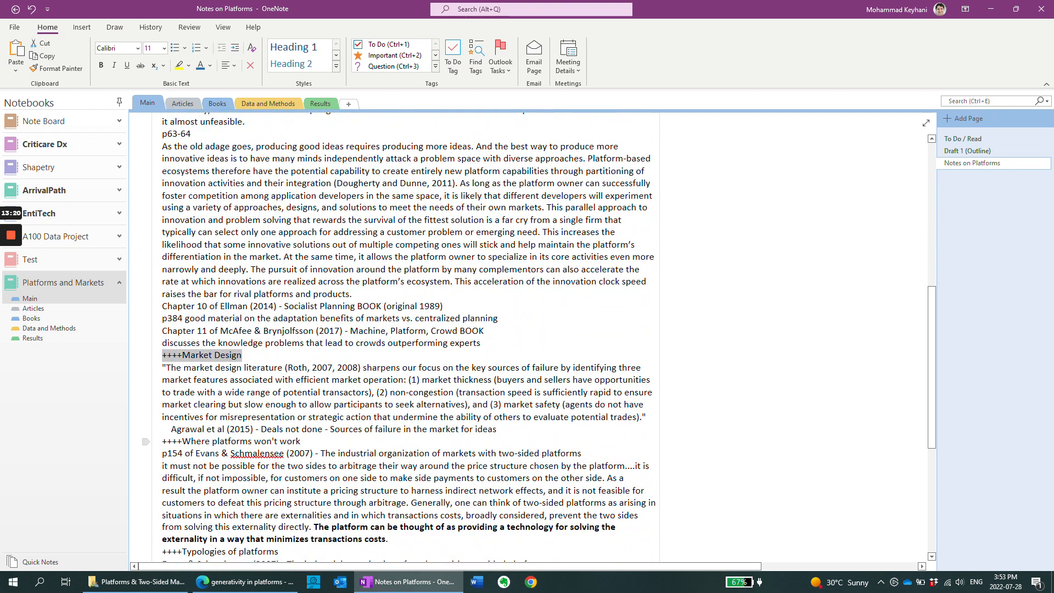
{"action": "scroll", "coordinate": [162, 356], "scroll_direction": "down", "scroll_amount": 2}
{"action": "scroll", "coordinate": [296, 487], "scroll_direction": "down", "scroll_amount": 4}
{"action": "scroll", "coordinate": [296, 486], "scroll_direction": "up", "scroll_amount": 14}
{"action": "scroll", "coordinate": [405, 336], "scroll_direction": "down", "scroll_amount": 20}
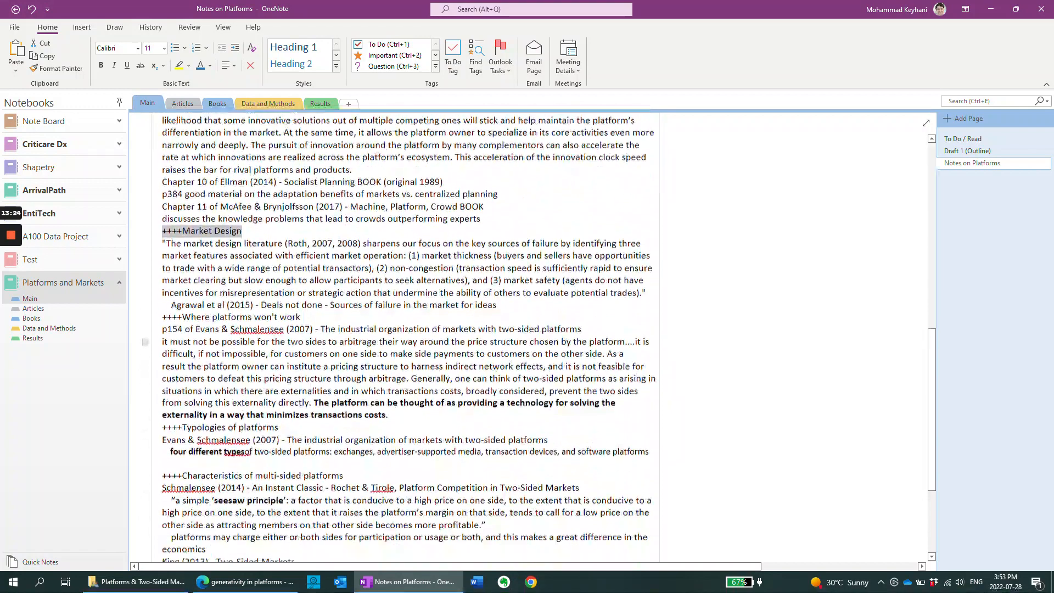
{"action": "scroll", "coordinate": [405, 336], "scroll_direction": "up", "scroll_amount": 20}
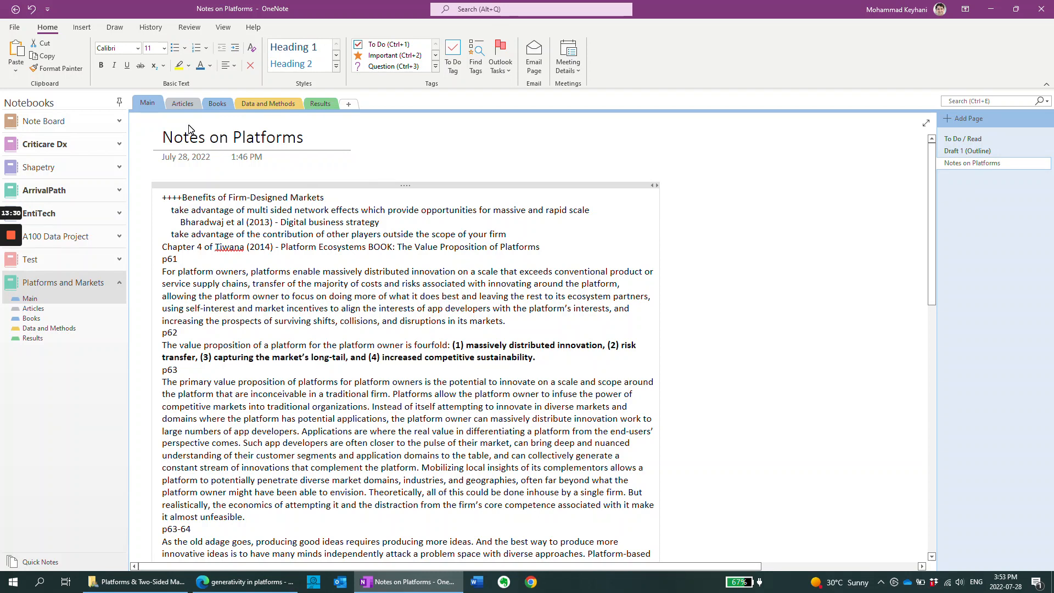
{"action": "scroll", "coordinate": [407, 401], "scroll_direction": "down", "scroll_amount": 2}
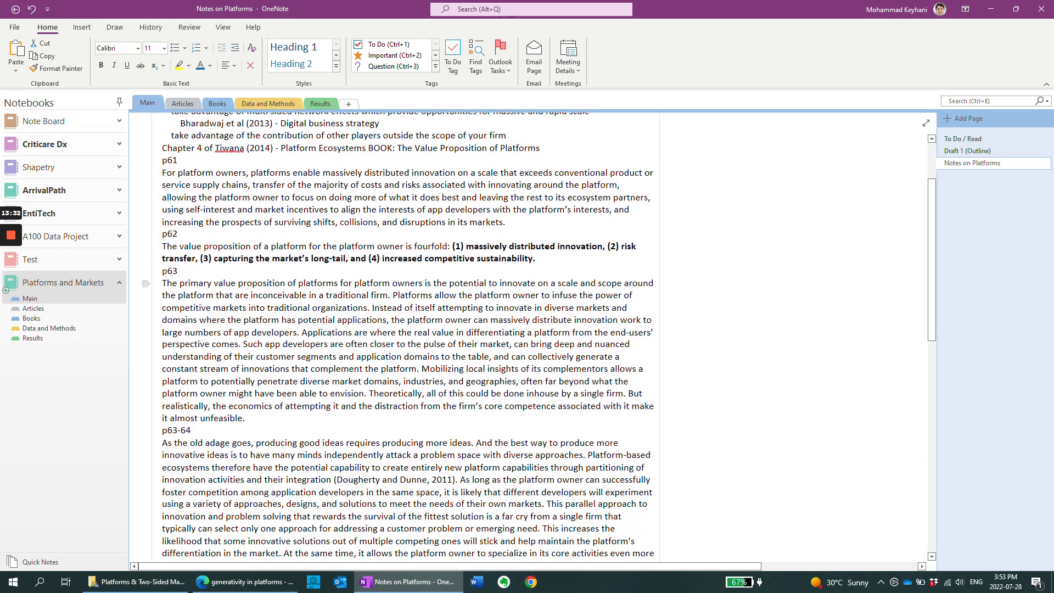
{"action": "scroll", "coordinate": [406, 400], "scroll_direction": "up", "scroll_amount": 1}
{"action": "scroll", "coordinate": [407, 400], "scroll_direction": "up", "scroll_amount": 1}
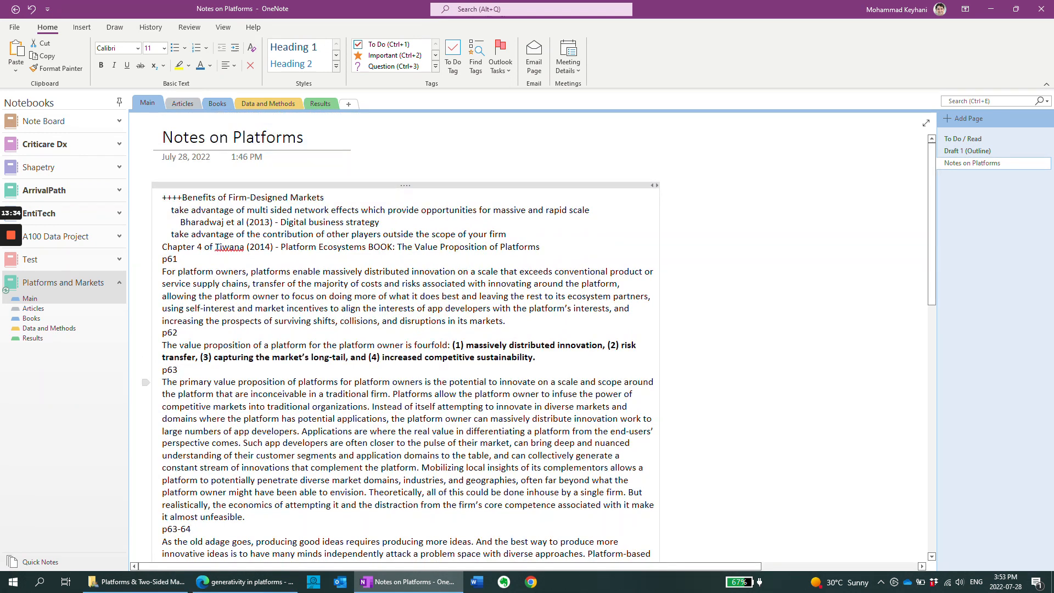
{"action": "scroll", "coordinate": [406, 400], "scroll_direction": "down", "scroll_amount": 1}
{"action": "scroll", "coordinate": [406, 401], "scroll_direction": "up", "scroll_amount": 1}
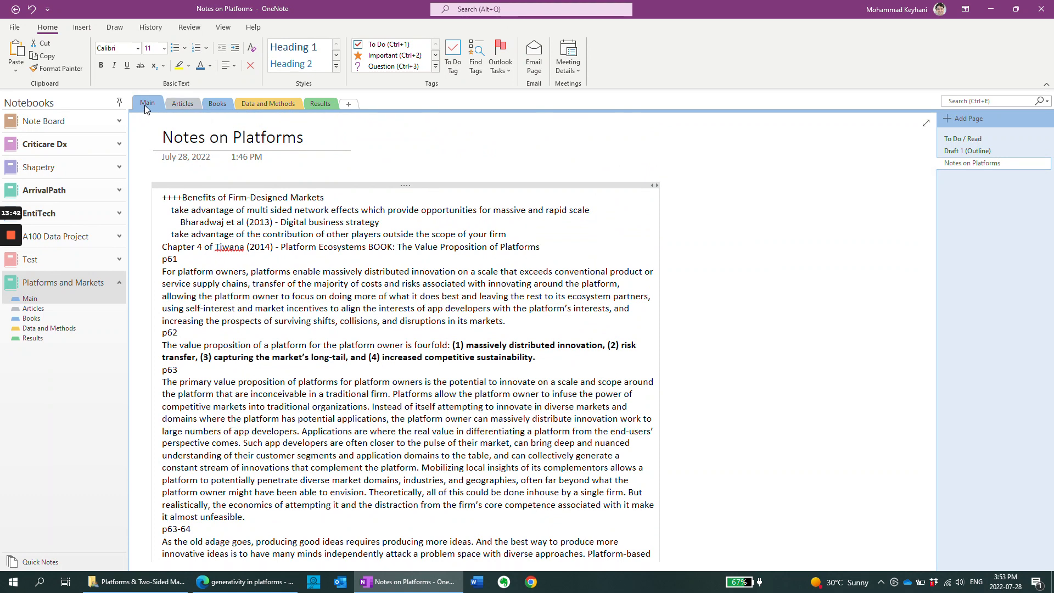
- Add the lines "Platform literature mostly focuses on matching" and "Ignores innovation" under the Intro heading of the Draft 1 (Outline) page
{"action": "left_click", "coordinate": [967, 151]}
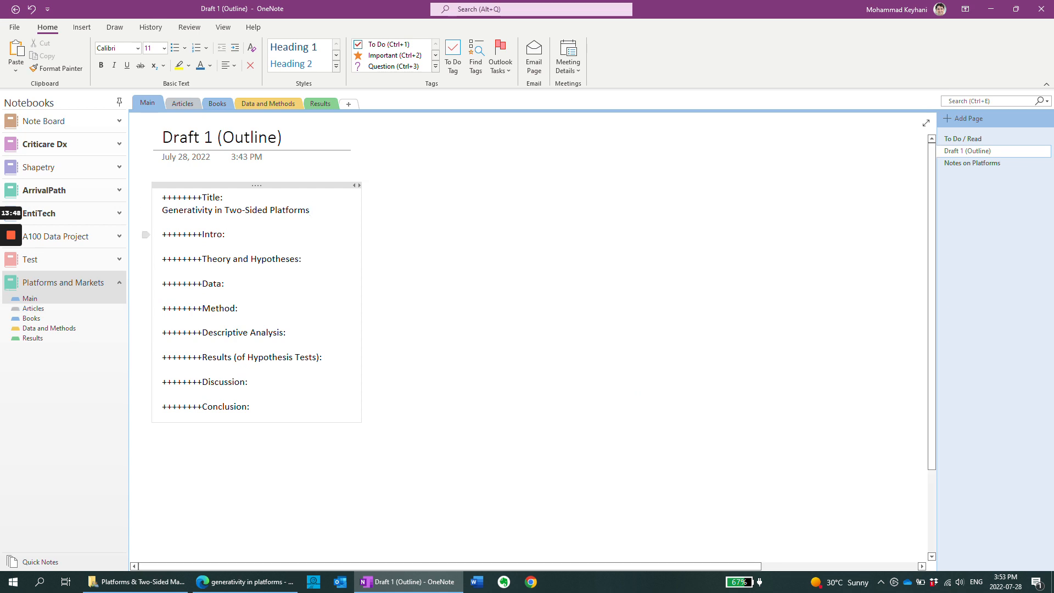
{"action": "key", "text": "Return"}
{"action": "key", "text": "Return"}
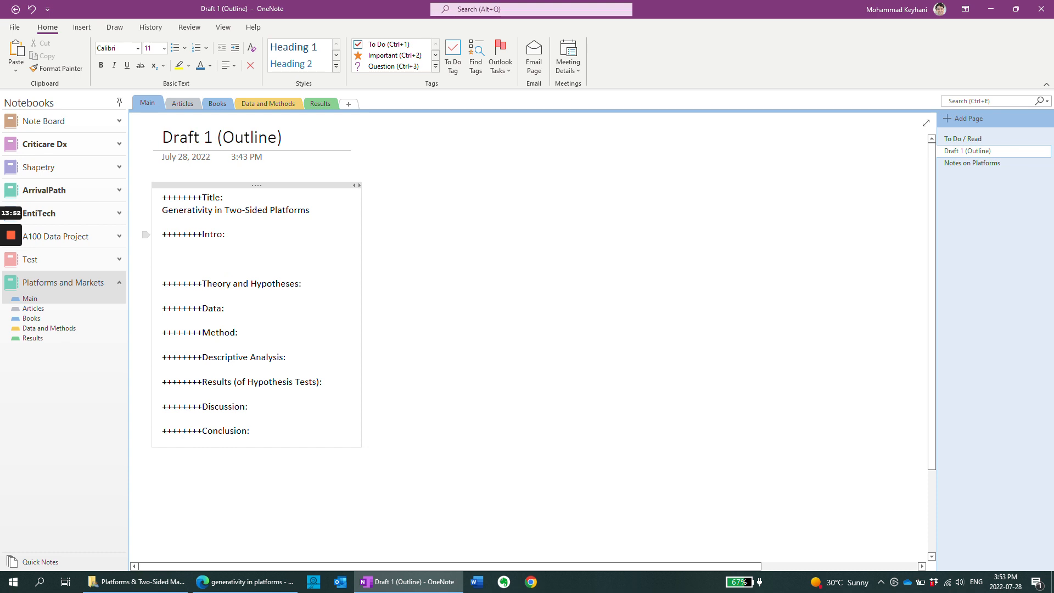
{"action": "type", "text": "Platform litera"}
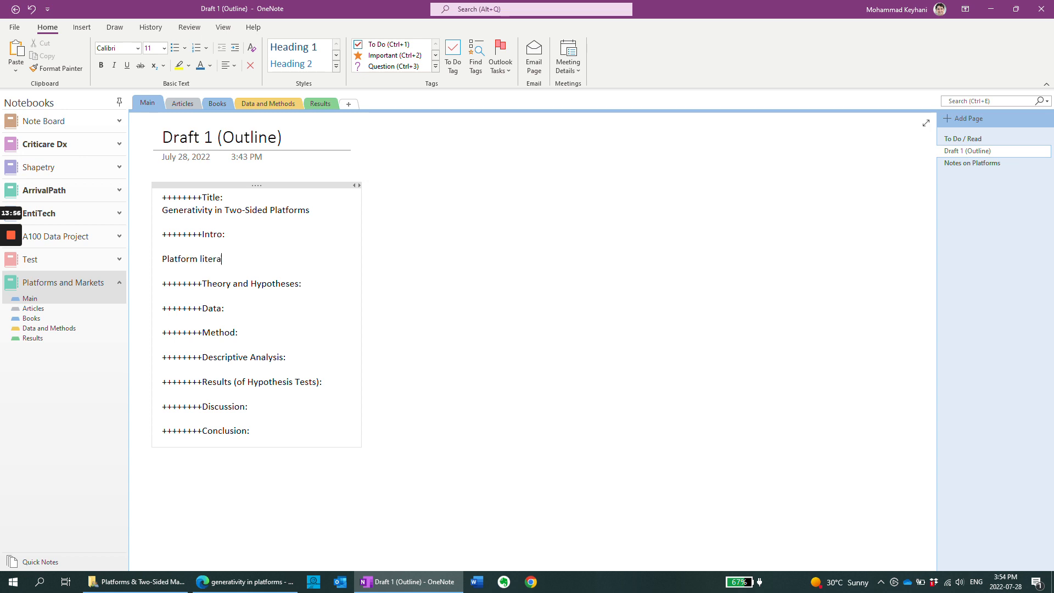
{"action": "type", "text": "ture mostly focuses on matching"}
{"action": "key", "text": "Return"}
{"action": "type", "text": "ingo"}
{"action": "key", "text": "BackSpace"}
{"action": "key", "text": "BackSpace"}
{"action": "type", "text": "gnores innovation"}
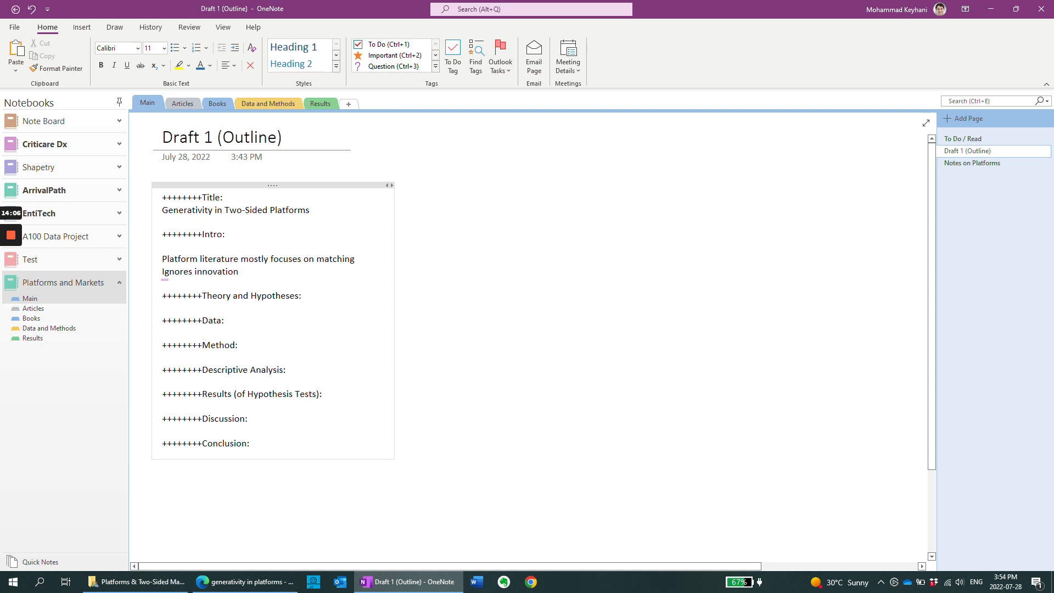
{"action": "left_click_drag", "start_coordinate": [239, 272], "coordinate": [161, 259]}
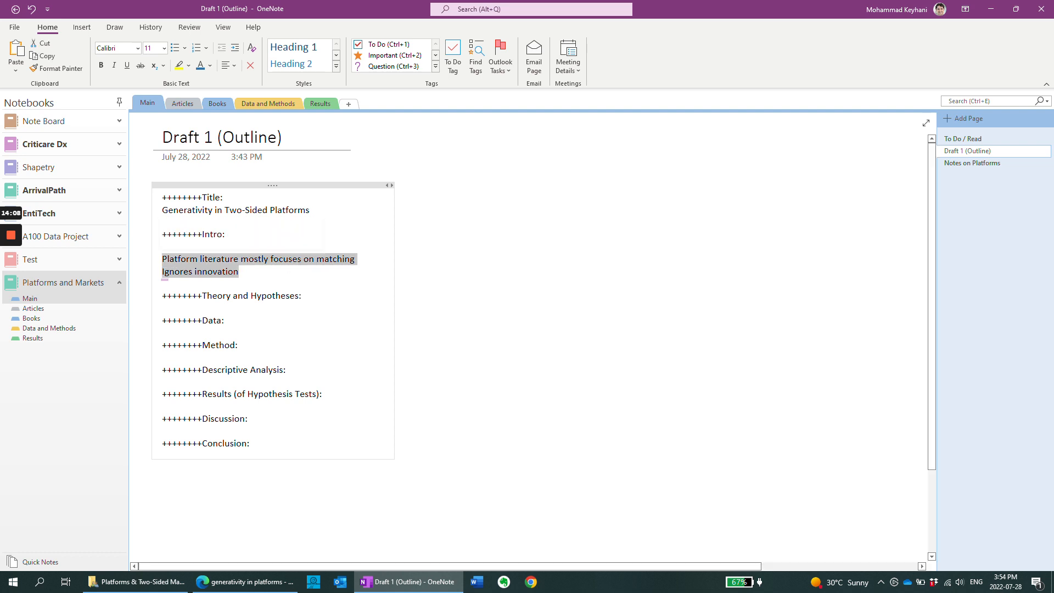
{"action": "left_click", "coordinate": [307, 273]}
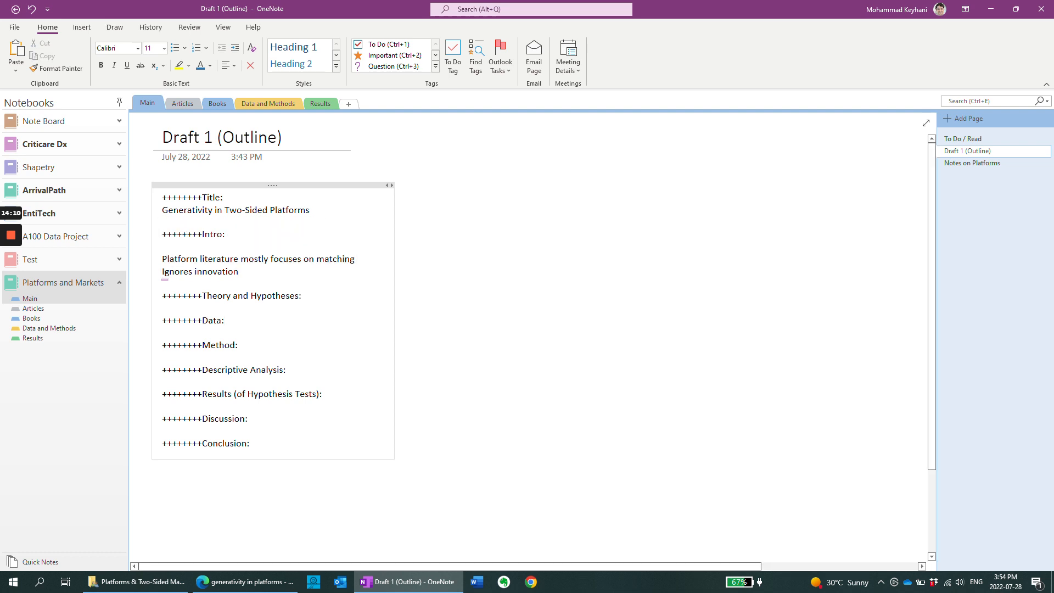
{"action": "scroll", "coordinate": [220, 272], "scroll_direction": "down", "scroll_amount": 2}
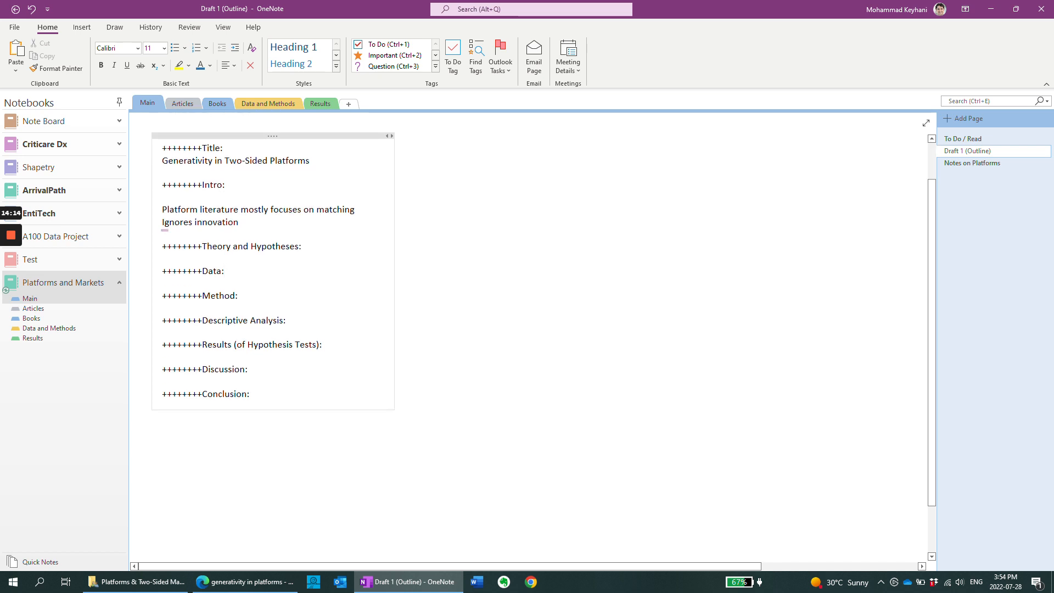
{"action": "scroll", "coordinate": [220, 271], "scroll_direction": "up", "scroll_amount": 2}
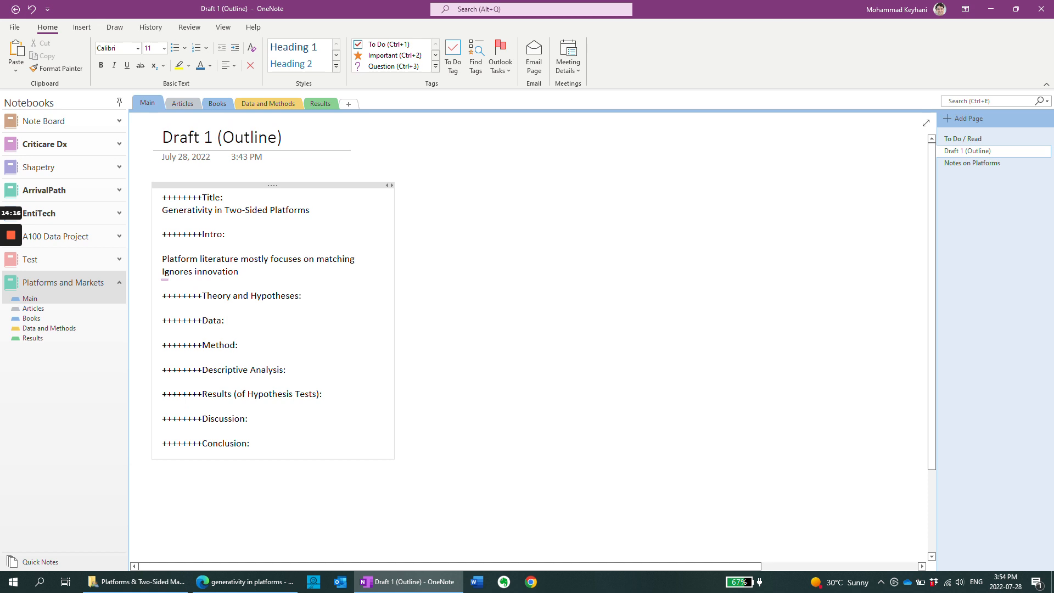